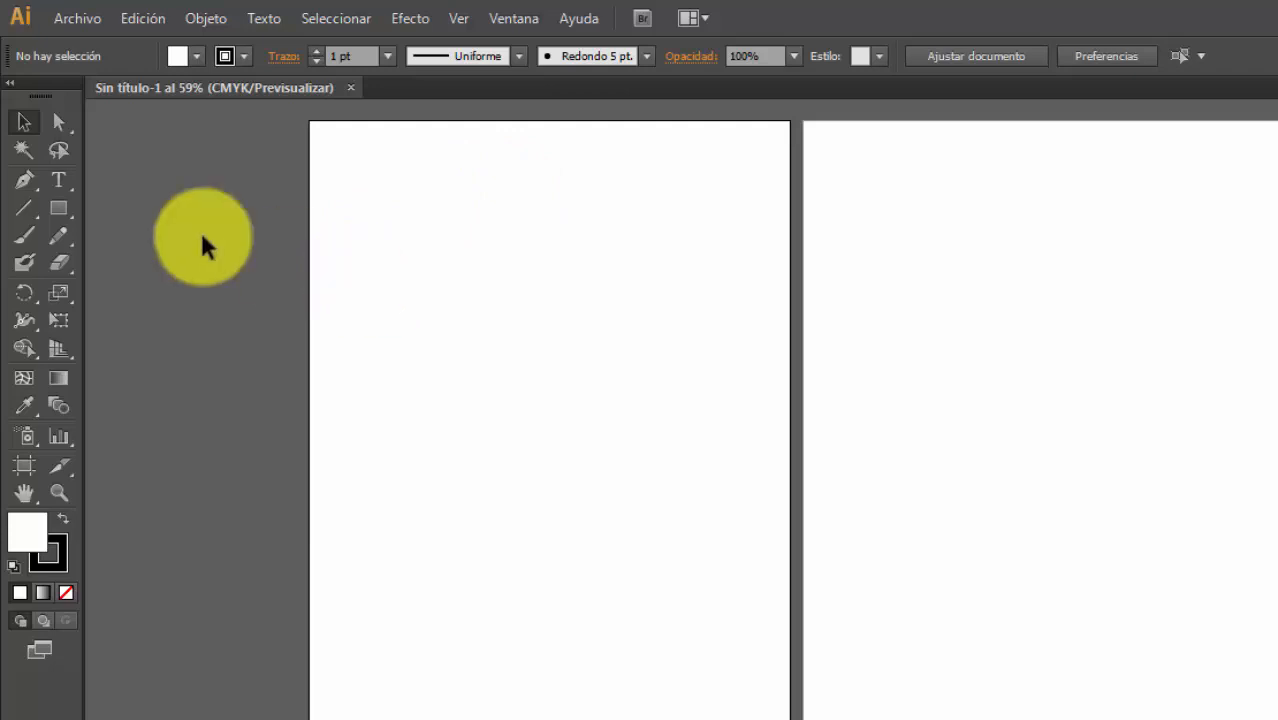
- With the Line Segment tool, draw two slanted lines near the page's upper edge, a horizontal line above them and a vertical line crossing both
{"action": "left_click", "coordinate": [18, 209]}
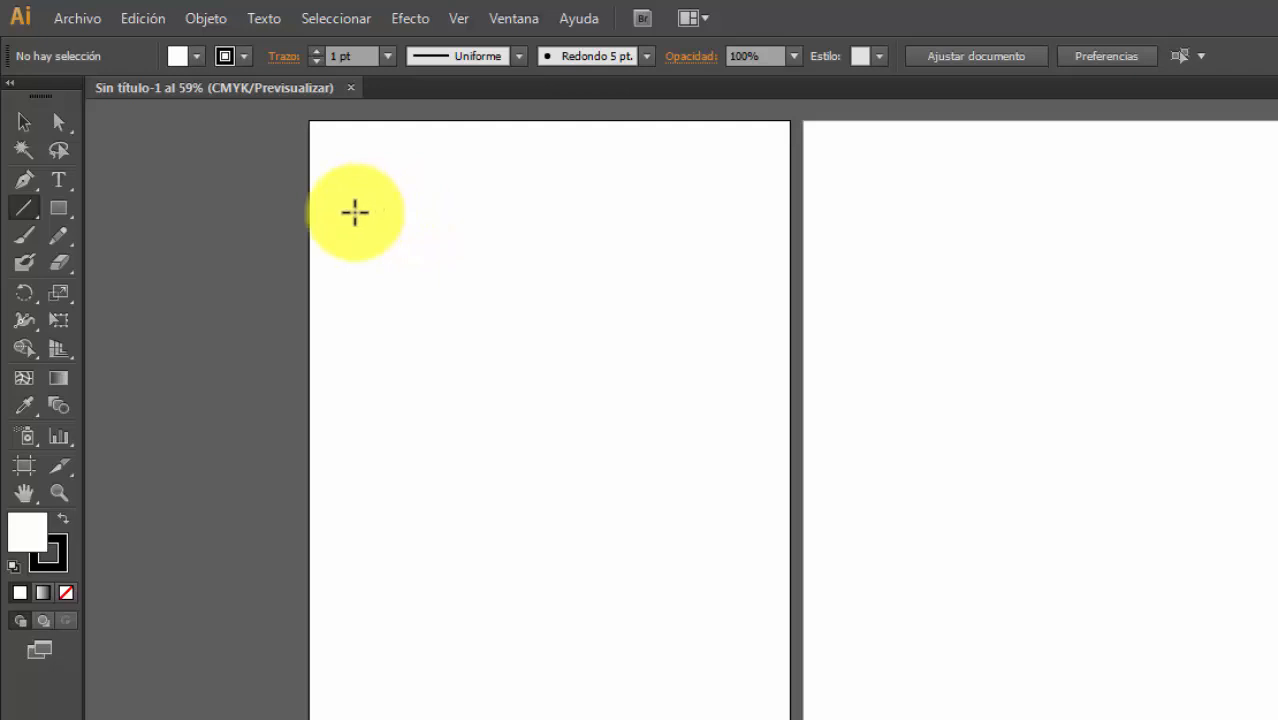
{"action": "left_click_drag", "start_coordinate": [367, 202], "coordinate": [733, 180]}
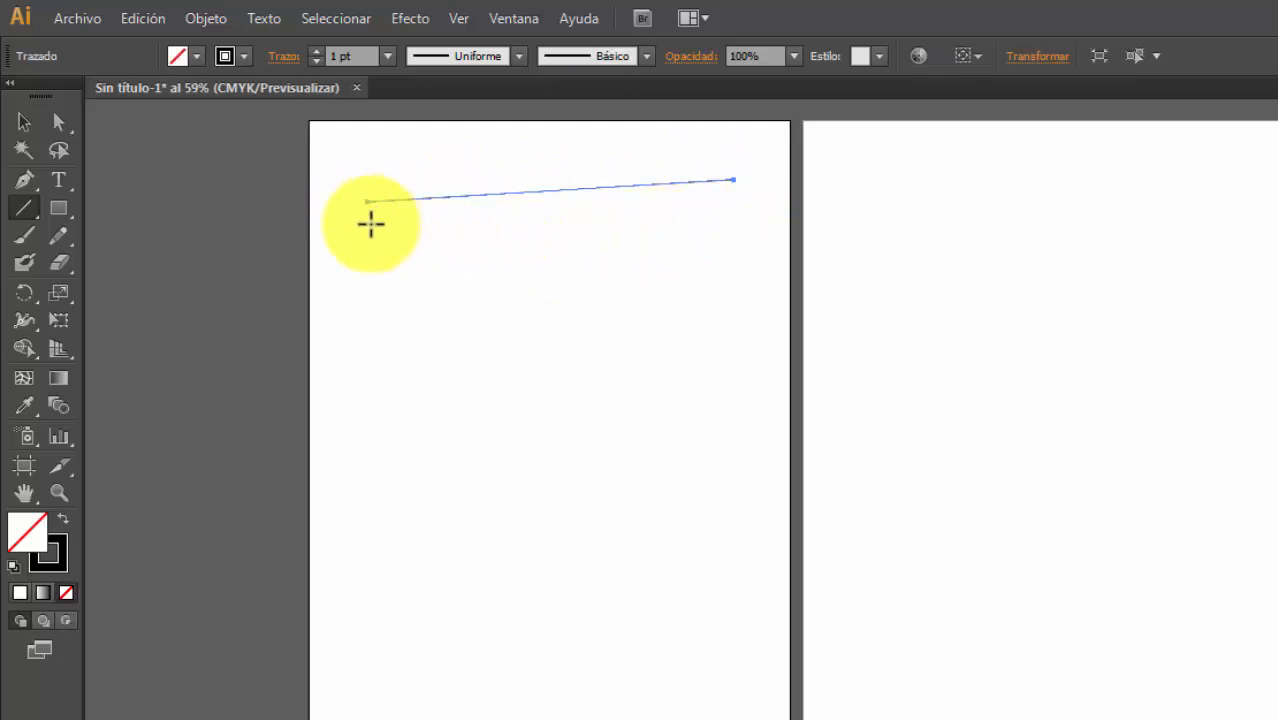
{"action": "left_click_drag", "start_coordinate": [359, 220], "coordinate": [648, 234]}
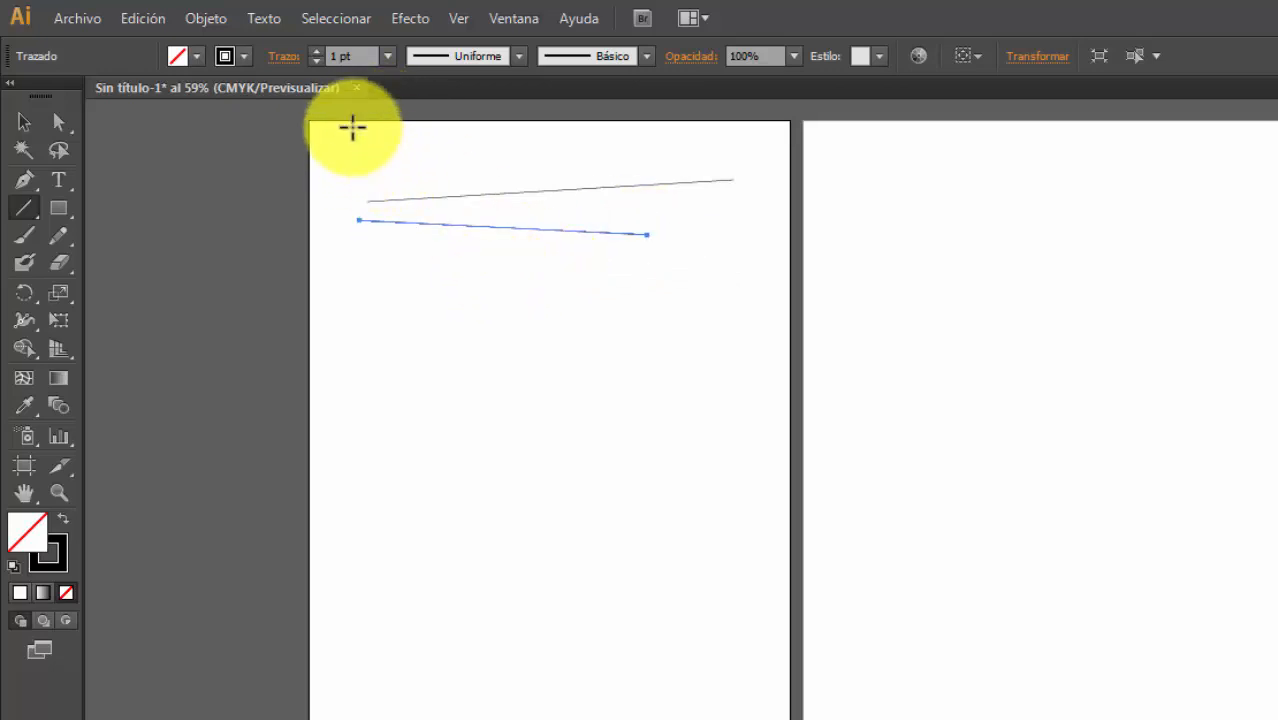
{"action": "left_click_drag", "start_coordinate": [349, 141], "coordinate": [727, 150]}
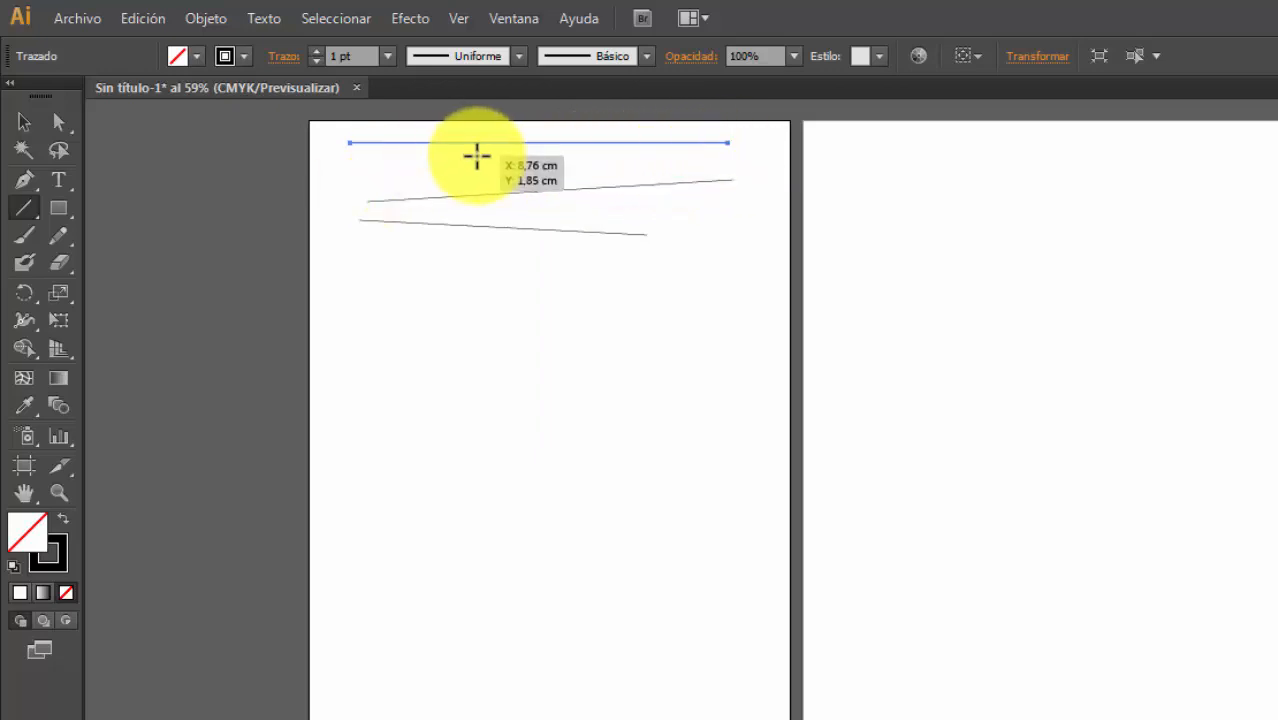
{"action": "left_click_drag", "start_coordinate": [477, 155], "coordinate": [467, 365]}
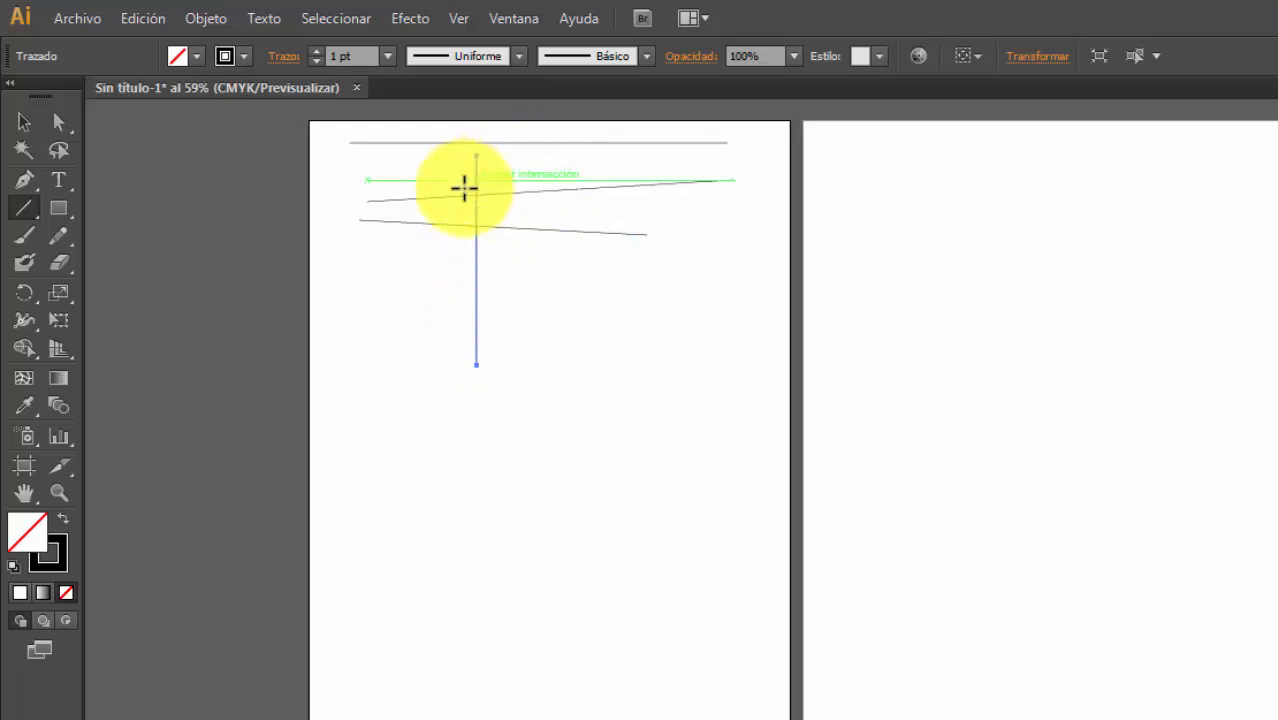
- Increase the vertical line's stroke weight to 12 pt
{"action": "left_click", "coordinate": [242, 58]}
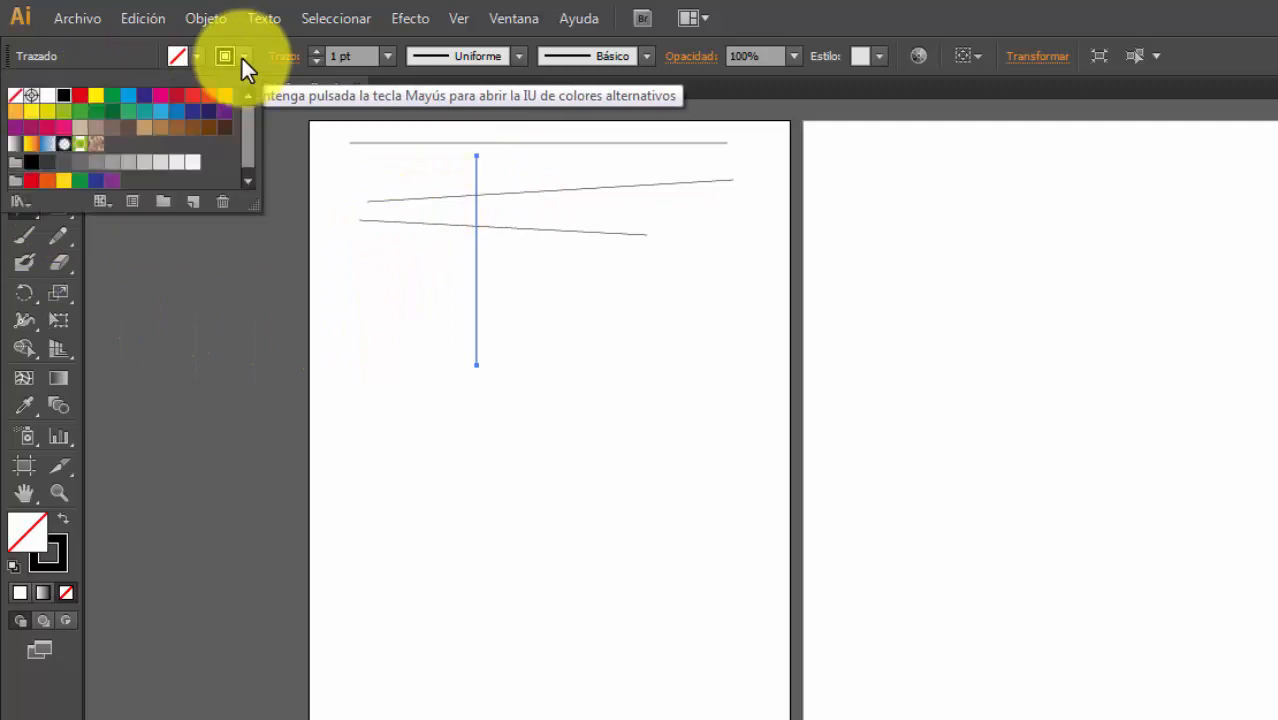
{"action": "left_click", "coordinate": [315, 51]}
{"action": "left_click", "coordinate": [315, 51]}
{"action": "left_click", "coordinate": [315, 51]}
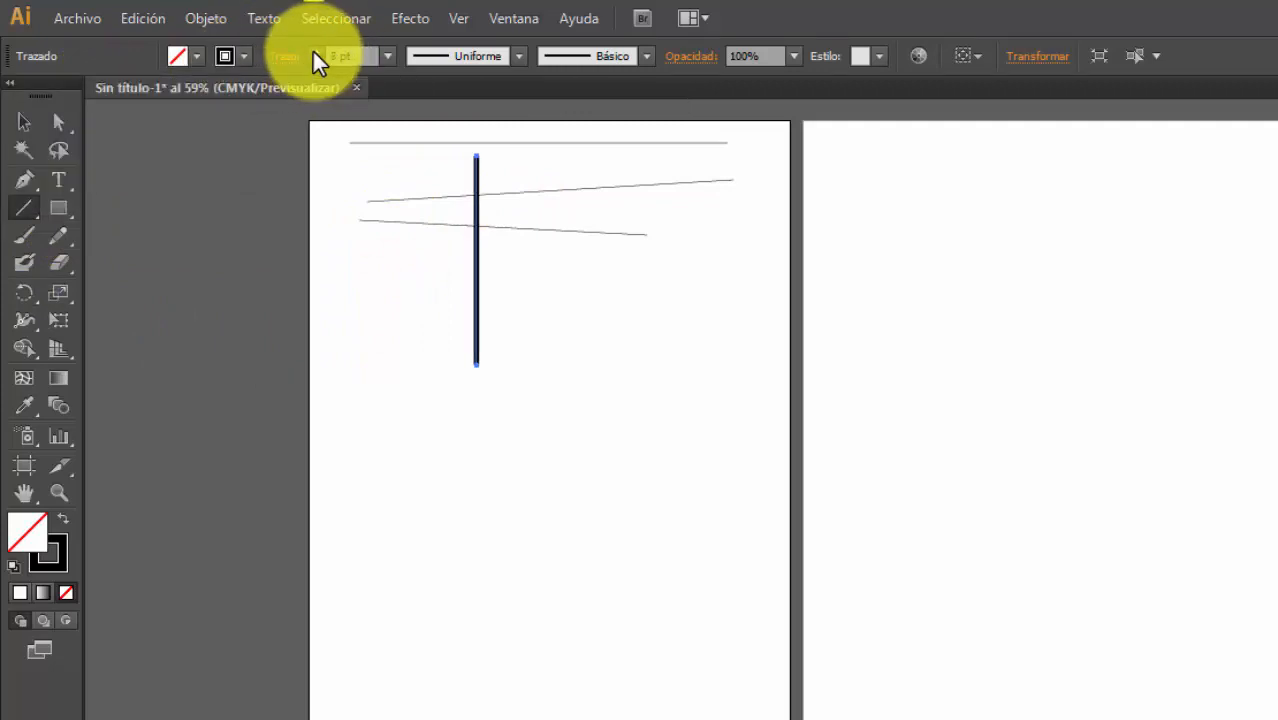
{"action": "left_click", "coordinate": [315, 51]}
{"action": "left_click", "coordinate": [315, 51]}
{"action": "left_click", "coordinate": [315, 51]}
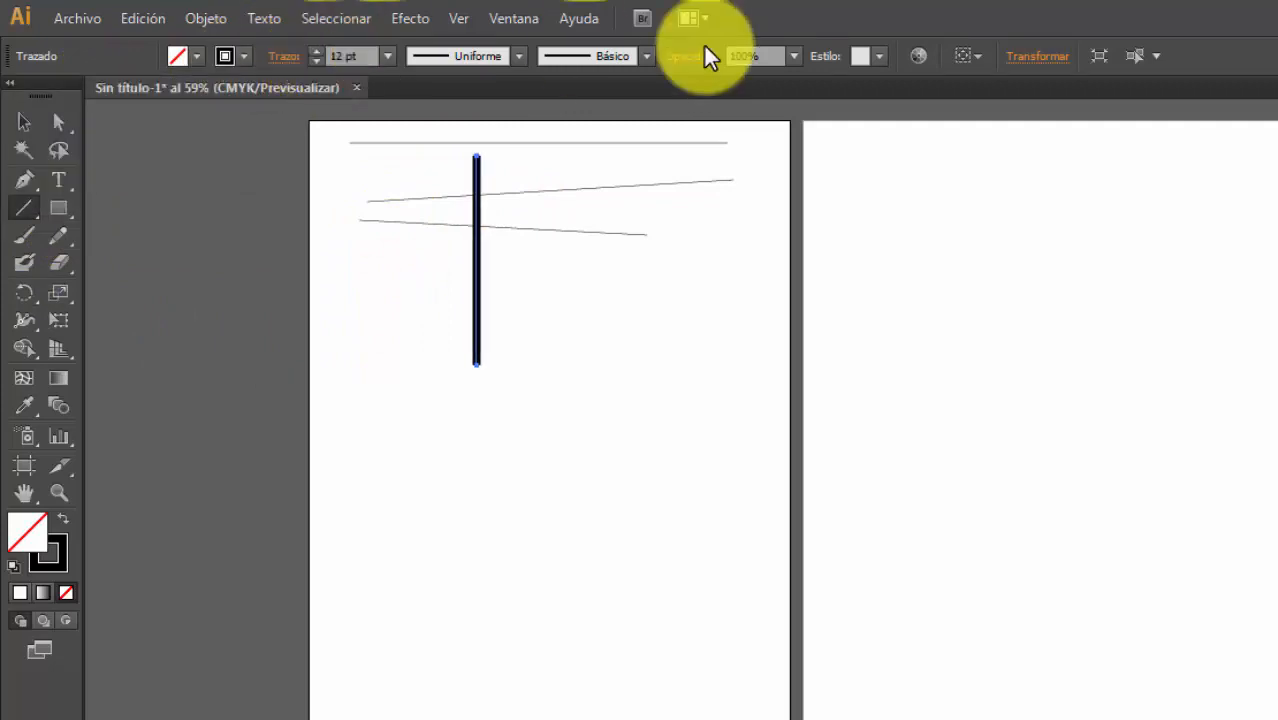
- Apply the rough charcoal-like brush and the half-dome width profile to the vertical line
{"action": "left_click", "coordinate": [640, 56]}
{"action": "left_click", "coordinate": [499, 187]}
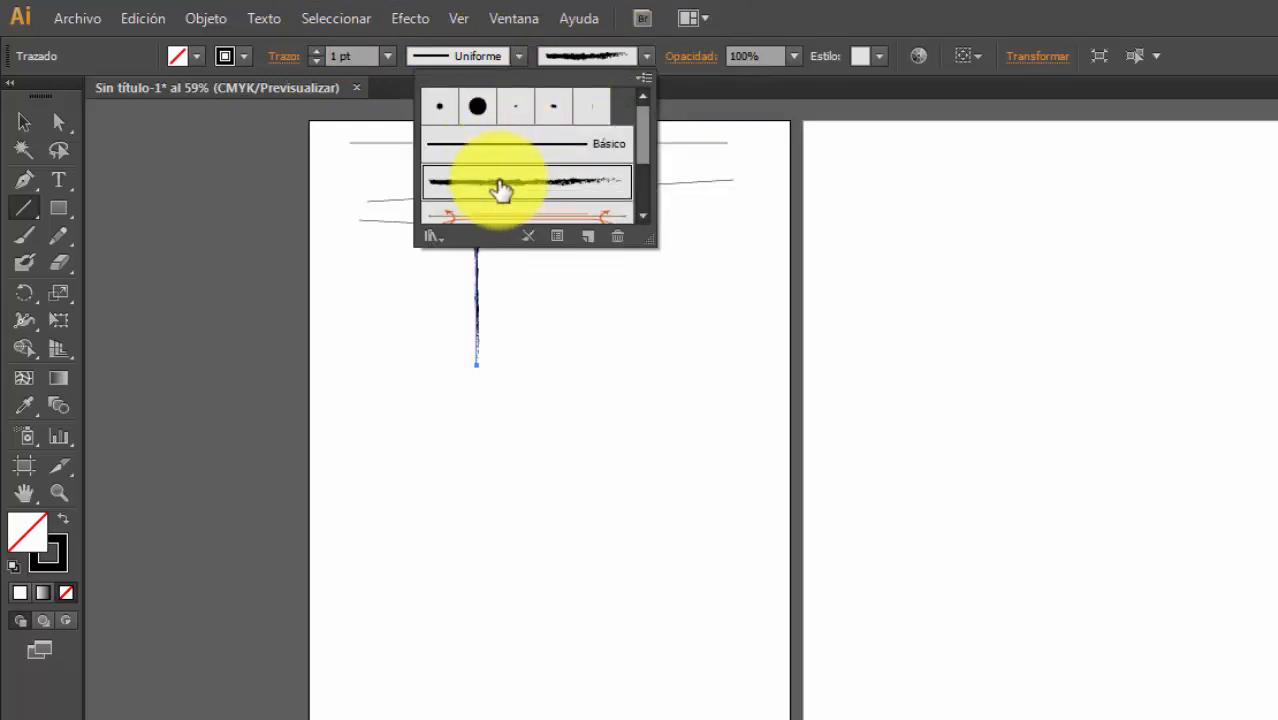
{"action": "left_click", "coordinate": [516, 56]}
{"action": "left_click", "coordinate": [516, 56]}
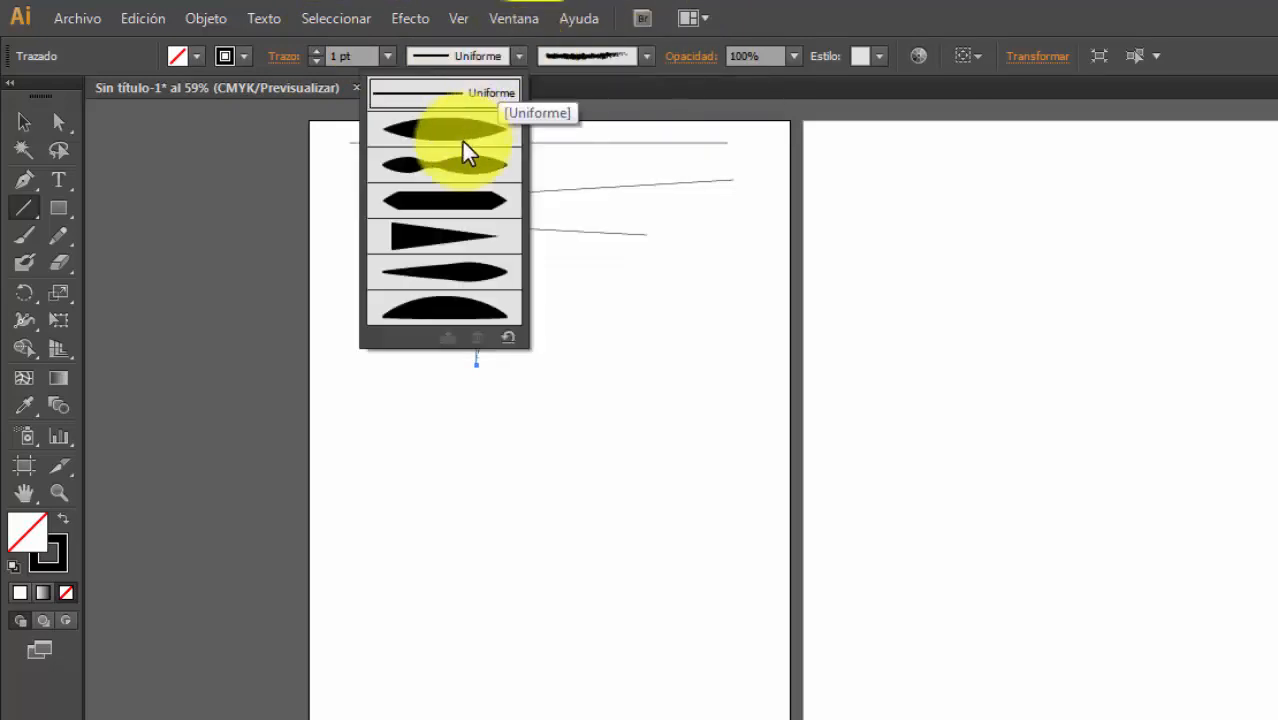
{"action": "left_click", "coordinate": [444, 302]}
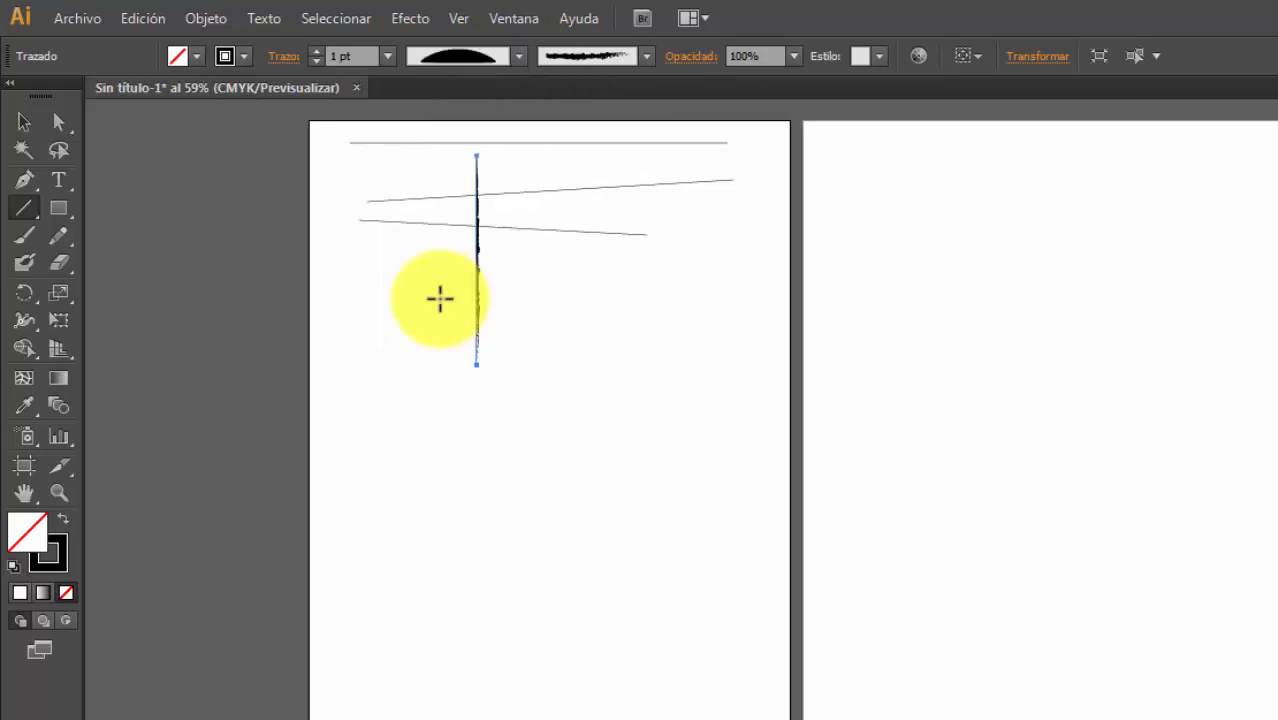
- Move the rough vertical line to the left ends of the two slanted lines and deselect it
{"action": "left_click", "coordinate": [24, 121]}
{"action": "left_click", "coordinate": [380, 257]}
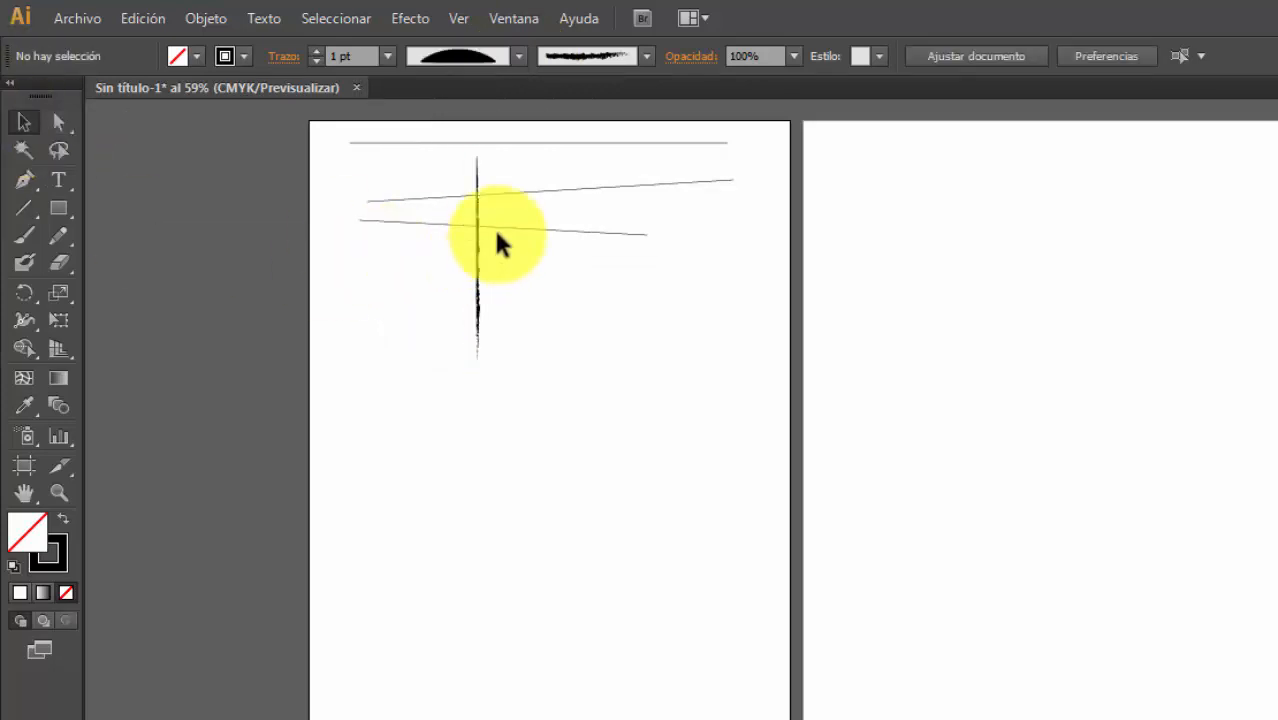
{"action": "left_click_drag", "start_coordinate": [484, 256], "coordinate": [380, 249]}
{"action": "left_click", "coordinate": [464, 263]}
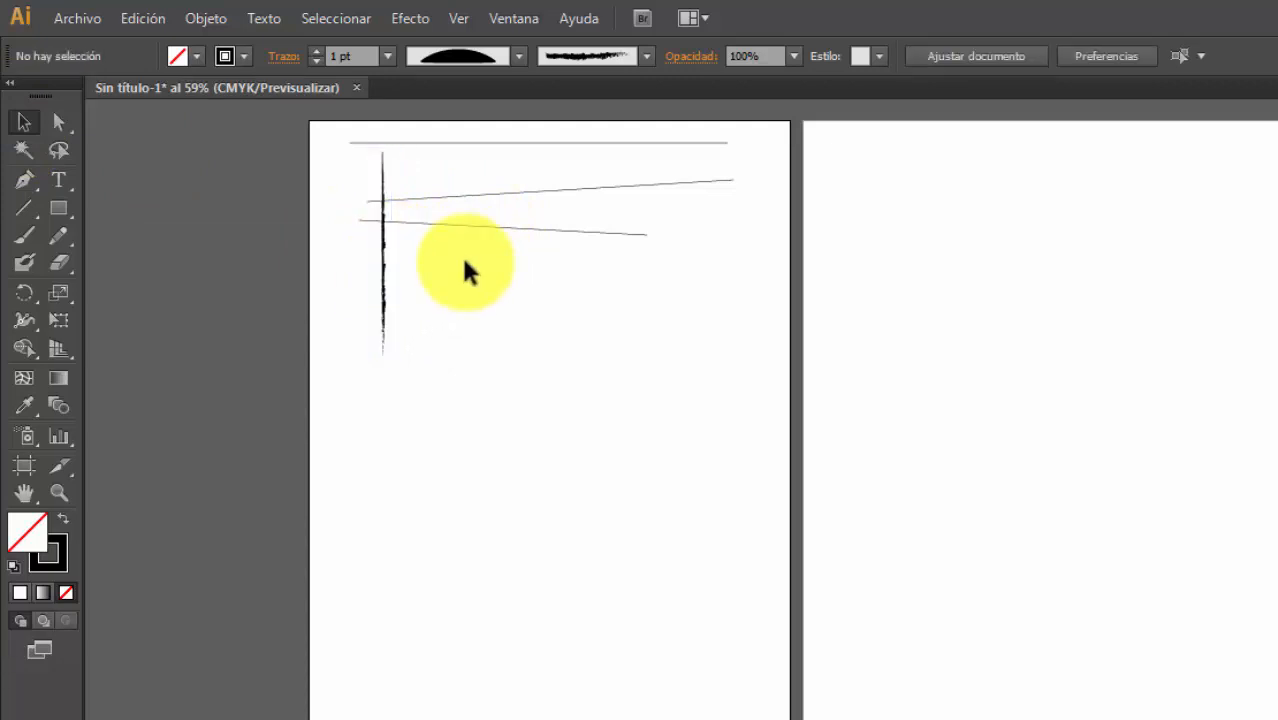
- Set the Line Segment tool's length to 5 cm in its options
{"action": "left_click", "coordinate": [28, 203]}
{"action": "double_click", "coordinate": [28, 203]}
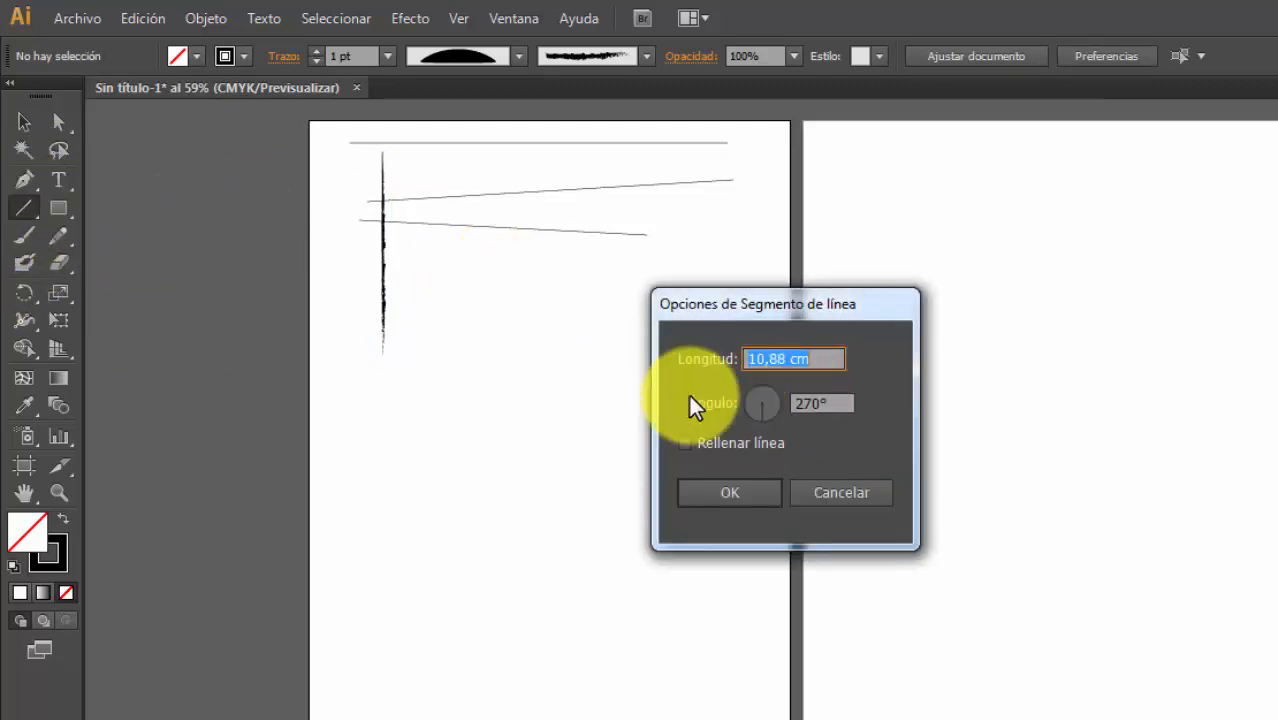
{"action": "left_click_drag", "start_coordinate": [740, 304], "coordinate": [708, 318]}
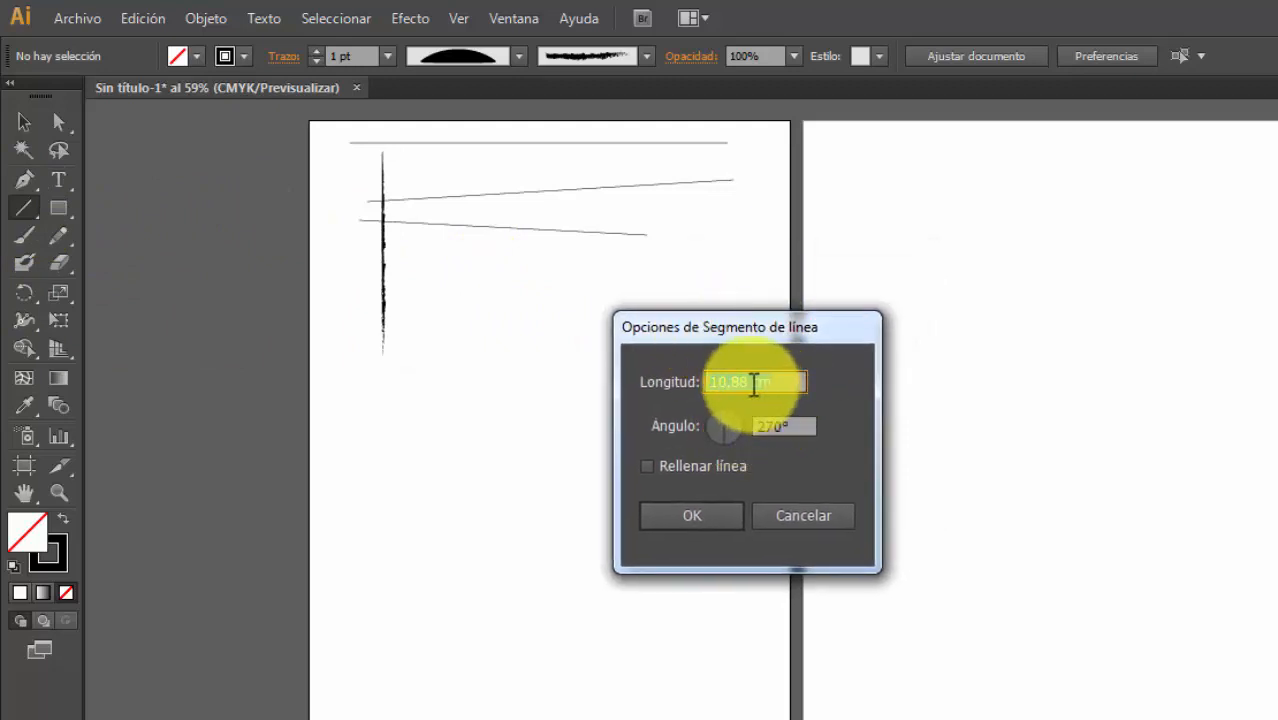
{"action": "left_click", "coordinate": [748, 383]}
{"action": "left_click_drag", "start_coordinate": [748, 383], "coordinate": [657, 395]}
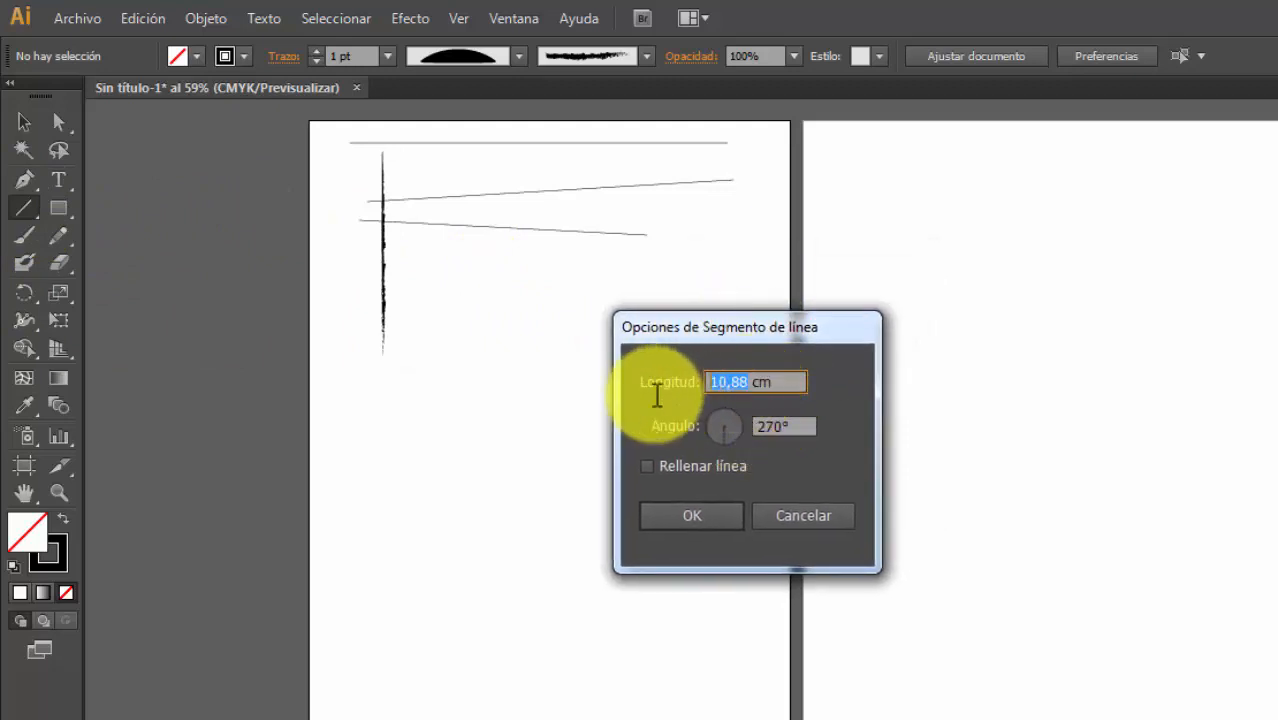
{"action": "key", "text": "BackSpace"}
{"action": "type", "text": "5"}
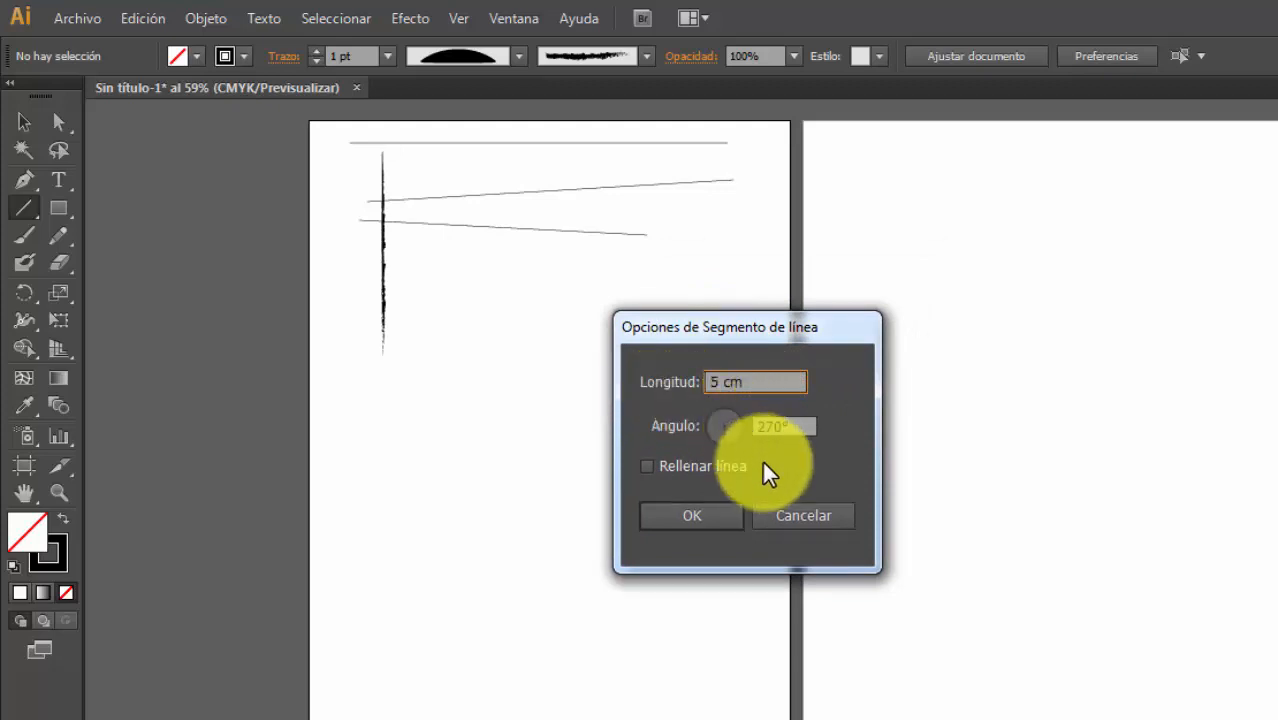
{"action": "left_click", "coordinate": [685, 517]}
- Place a 5 cm line at 270° below the slanted lines and leave it deselected
{"action": "left_click", "coordinate": [533, 308]}
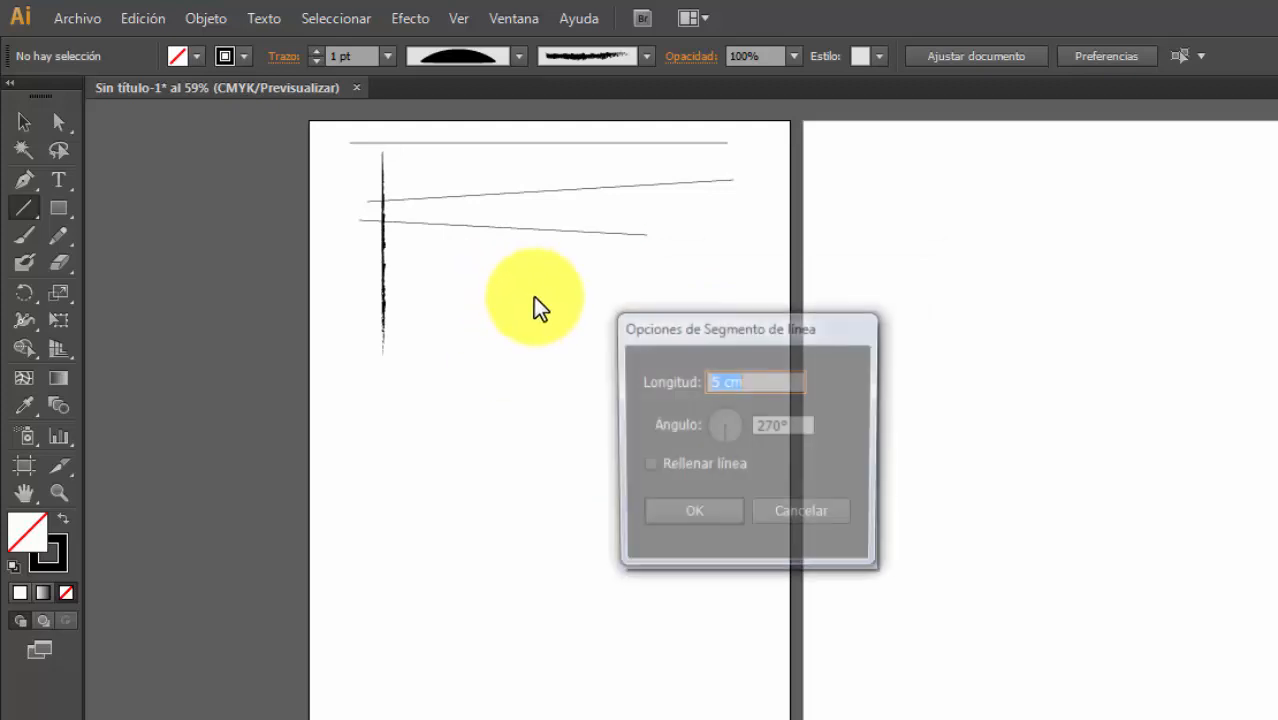
{"action": "left_click", "coordinate": [730, 515]}
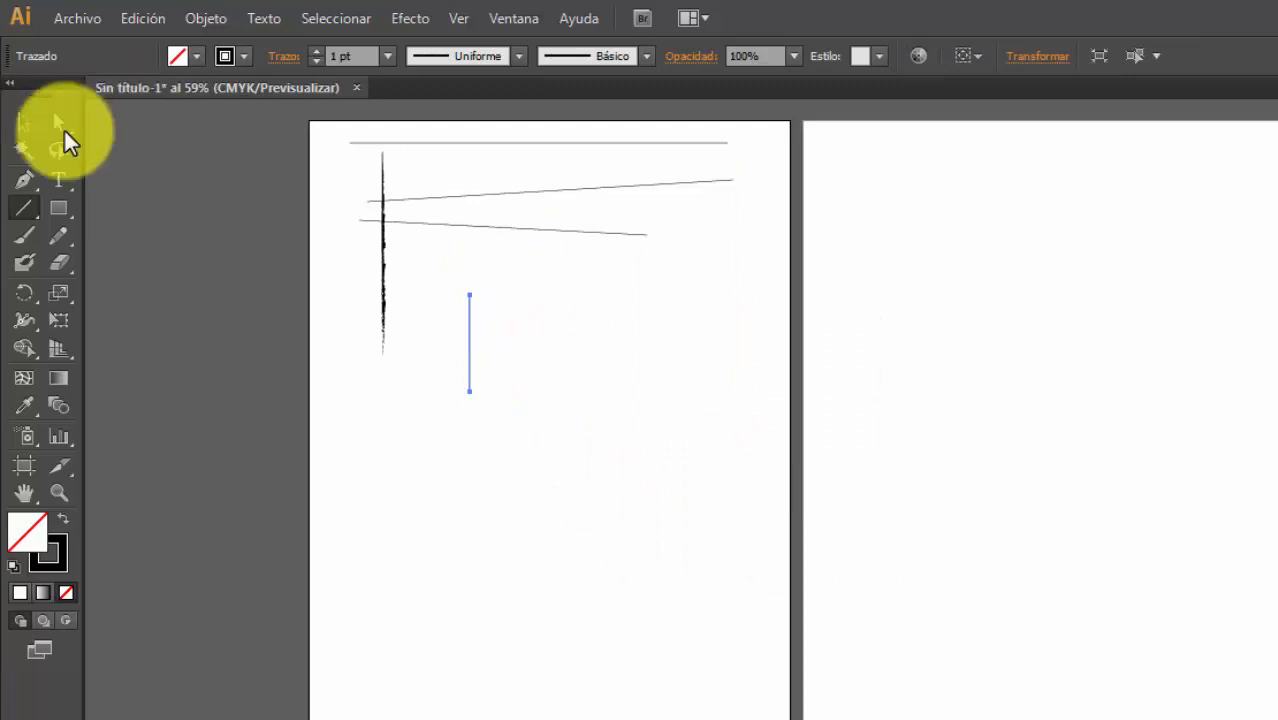
{"action": "left_click", "coordinate": [20, 125]}
{"action": "left_click", "coordinate": [536, 380]}
{"action": "left_click_drag", "start_coordinate": [440, 288], "coordinate": [490, 394]}
{"action": "left_click", "coordinate": [514, 369]}
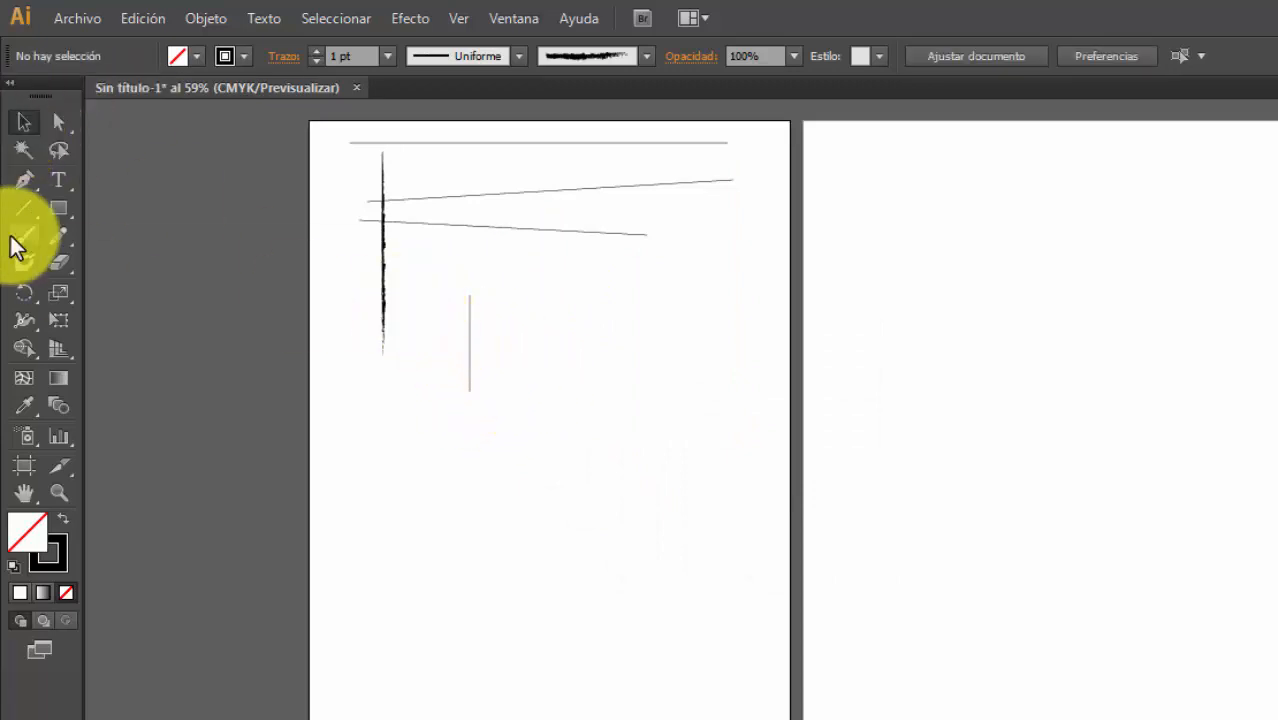
- Draw two more freehand slanted lines below the existing pair, a longer steep one and a short nearly horizontal one, and deselect
{"action": "left_click", "coordinate": [24, 208]}
{"action": "left_click", "coordinate": [581, 262]}
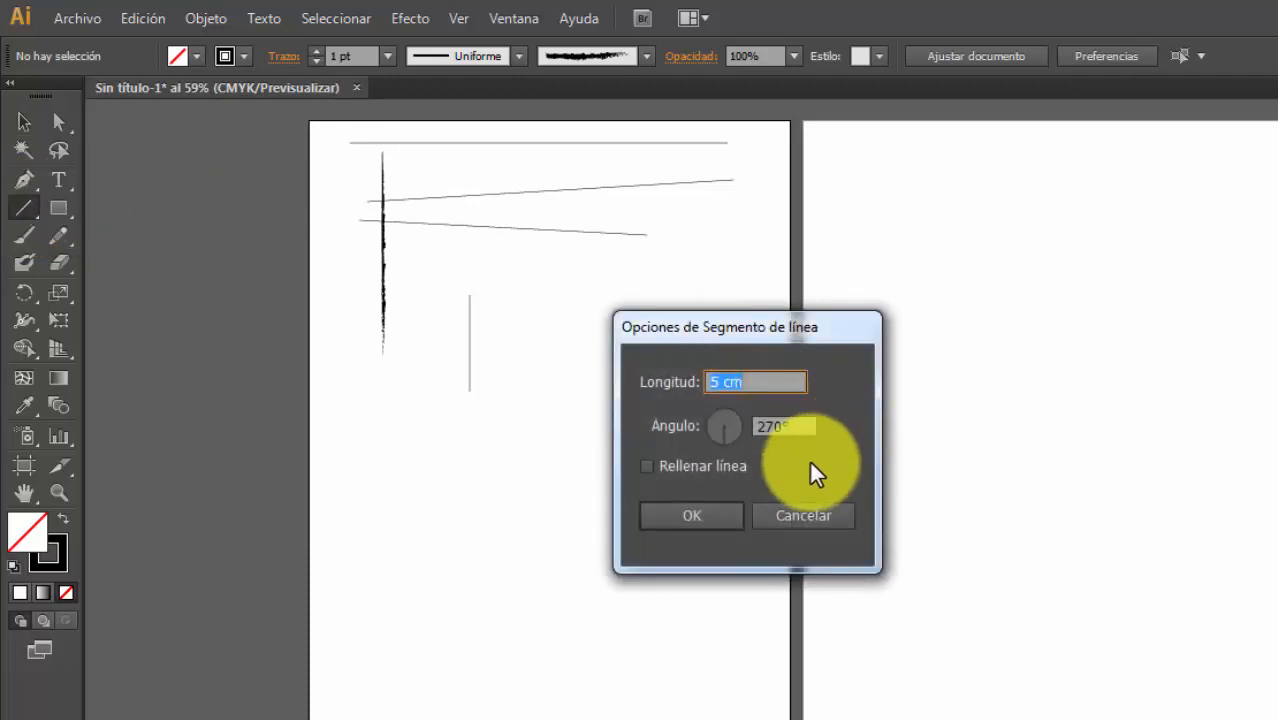
{"action": "left_click", "coordinate": [820, 517]}
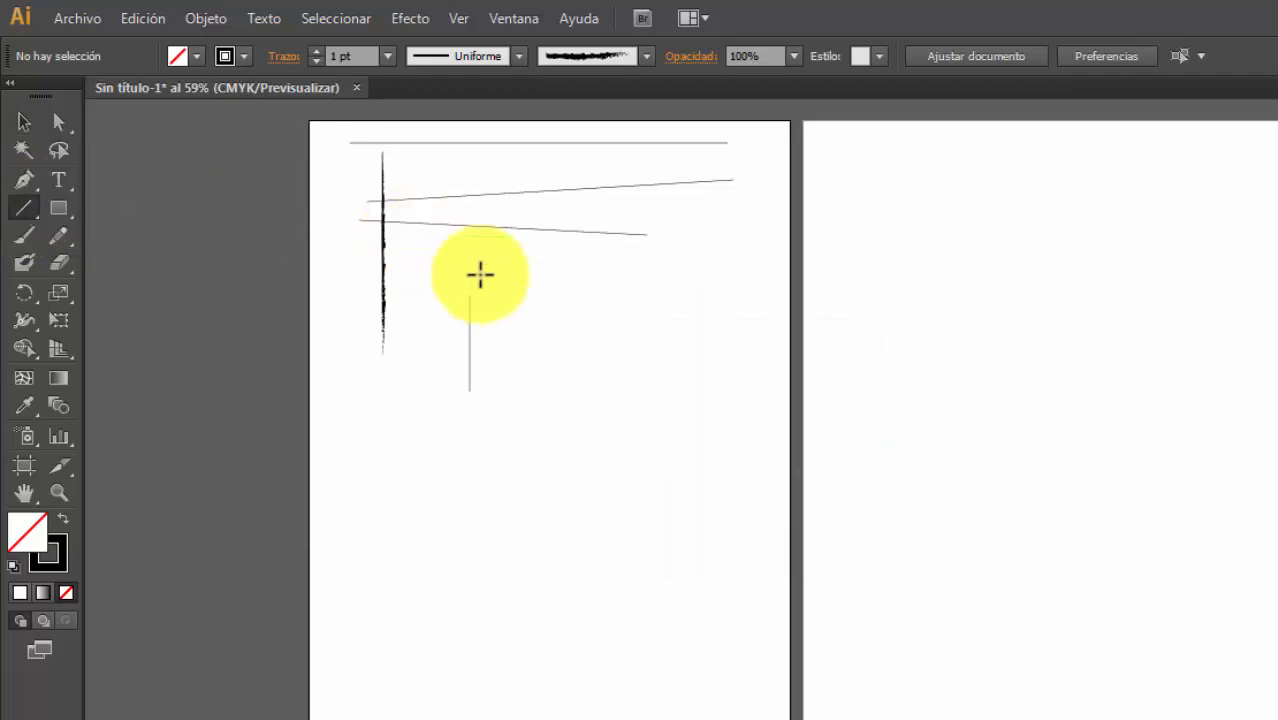
{"action": "left_click_drag", "start_coordinate": [450, 264], "coordinate": [616, 337]}
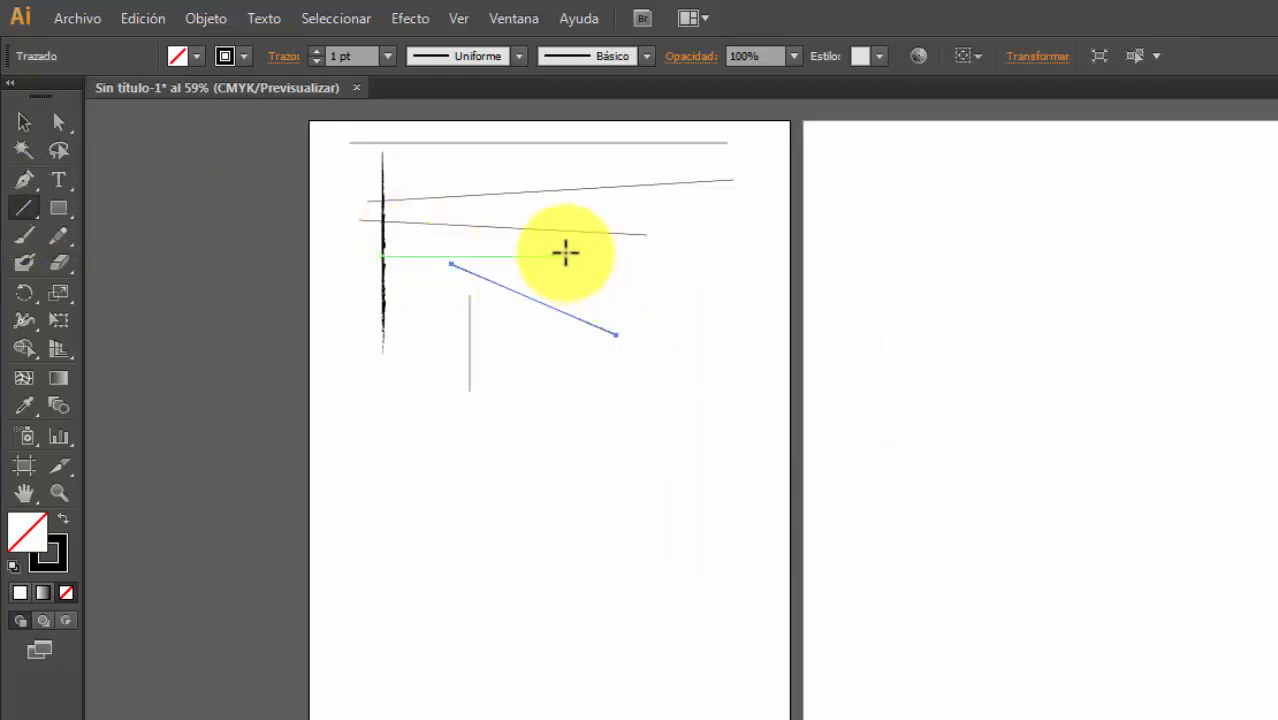
{"action": "left_click_drag", "start_coordinate": [558, 256], "coordinate": [675, 266]}
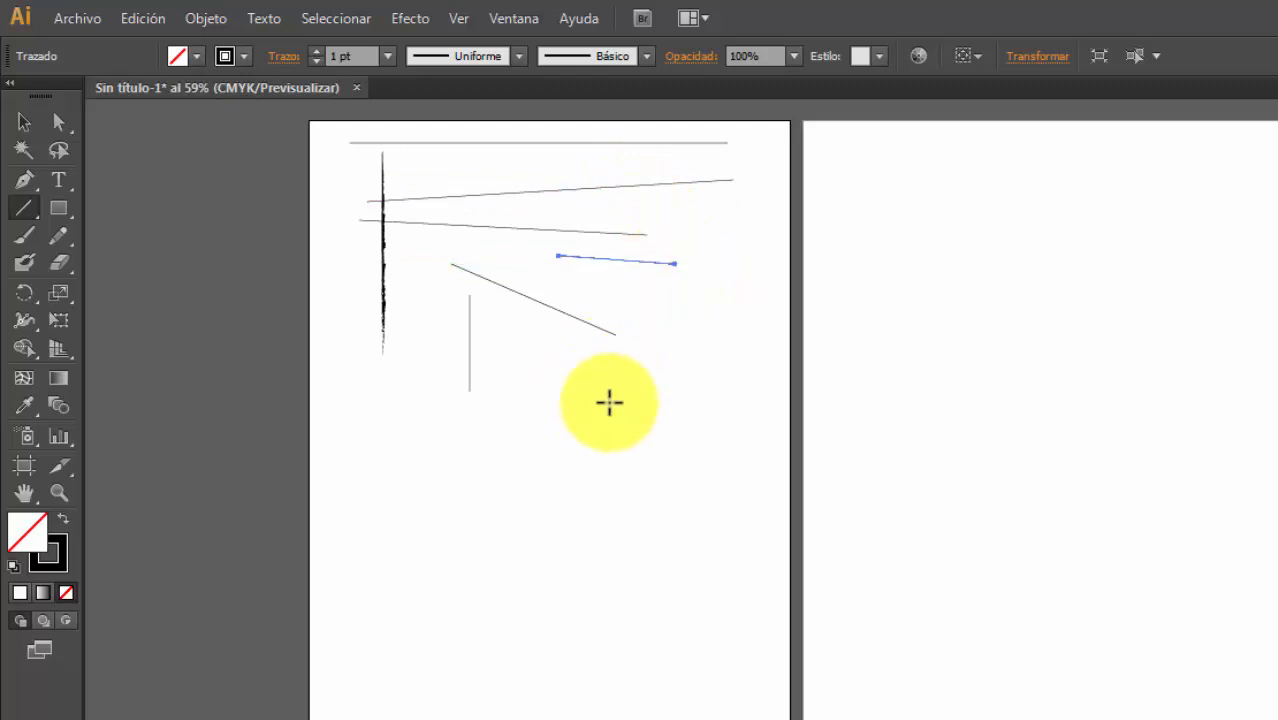
{"action": "left_click", "coordinate": [22, 122]}
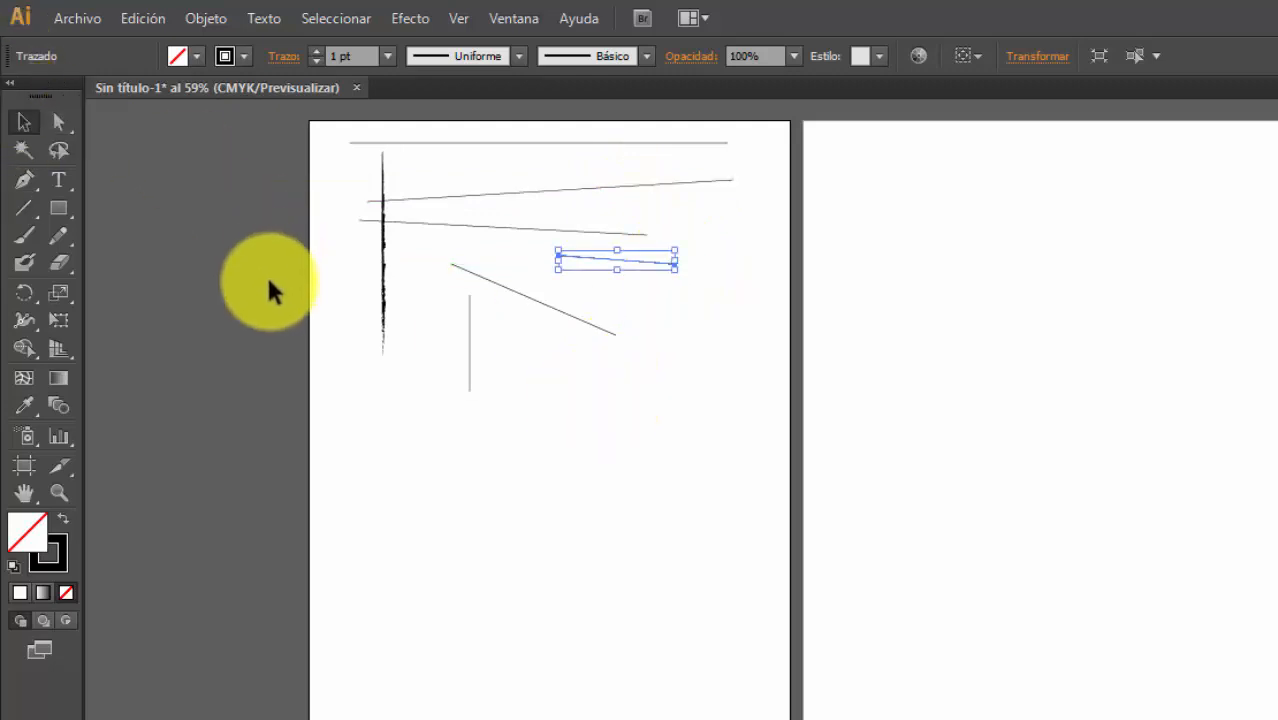
{"action": "left_click", "coordinate": [606, 533]}
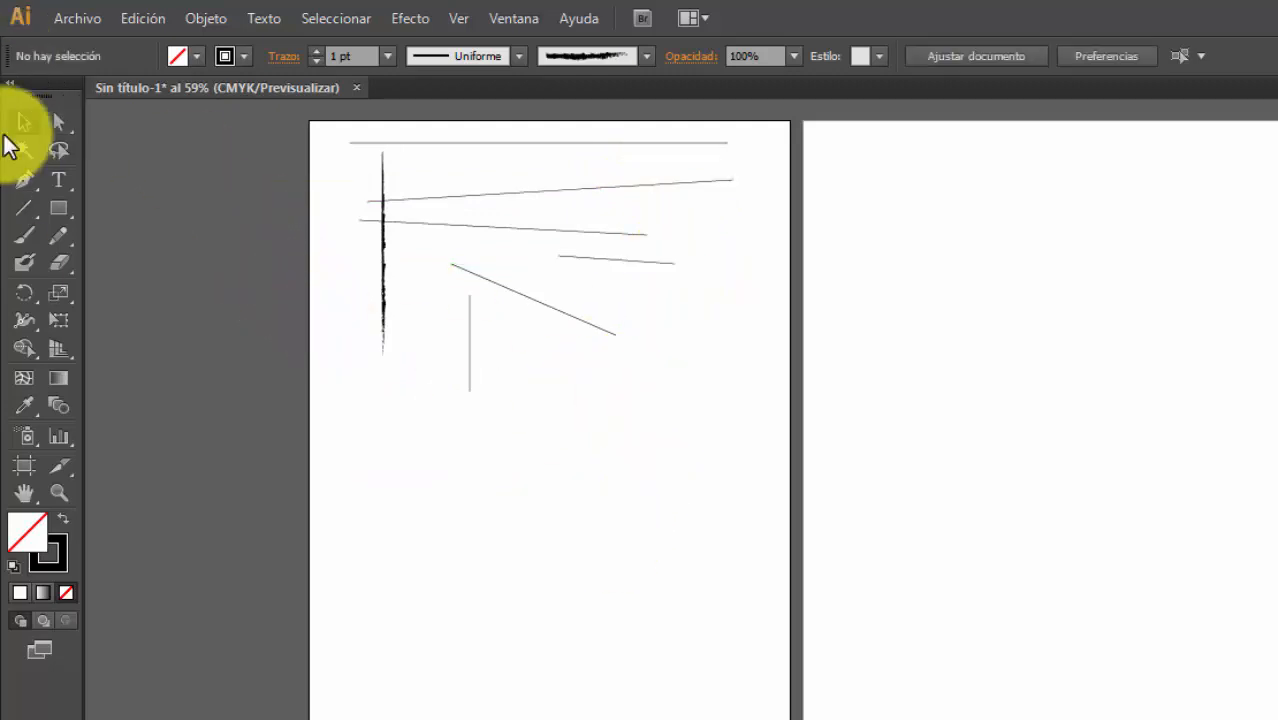
- Draw a quarter-circle arc about 8.19 cm wide and high below the lines with the Arc tool
{"action": "left_click", "coordinate": [24, 209]}
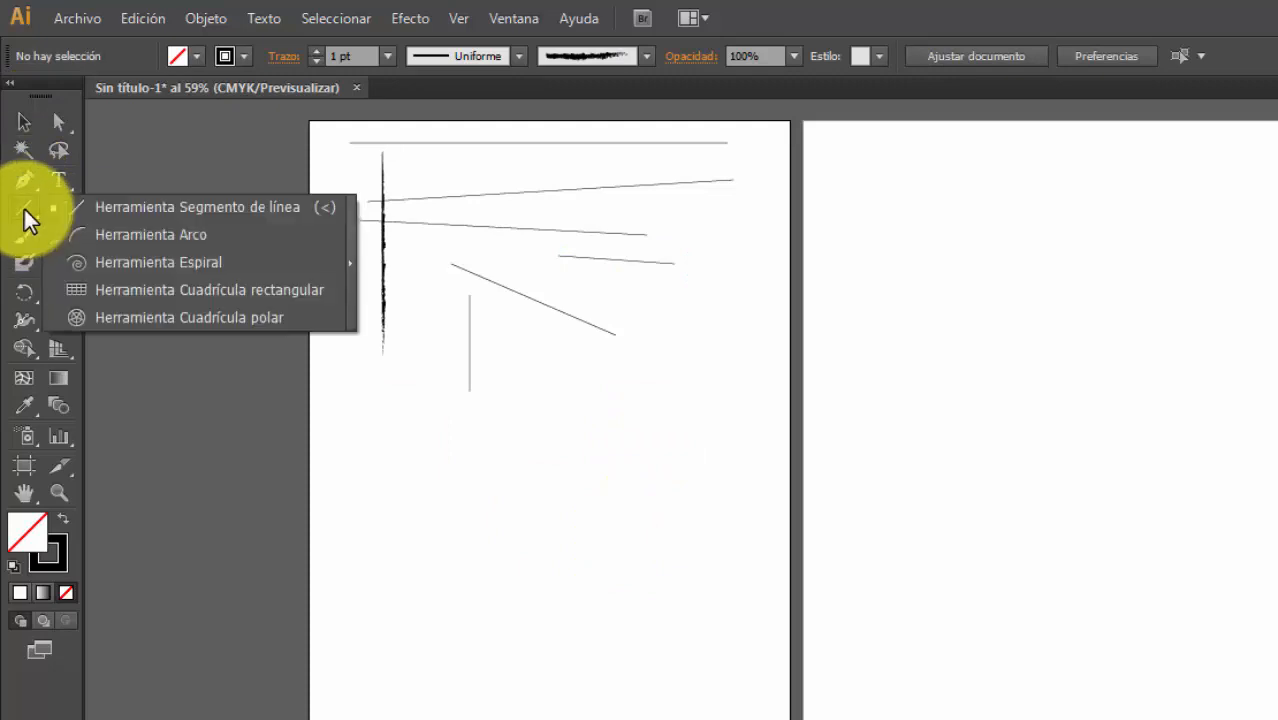
{"action": "left_click_drag", "start_coordinate": [24, 209], "coordinate": [179, 231]}
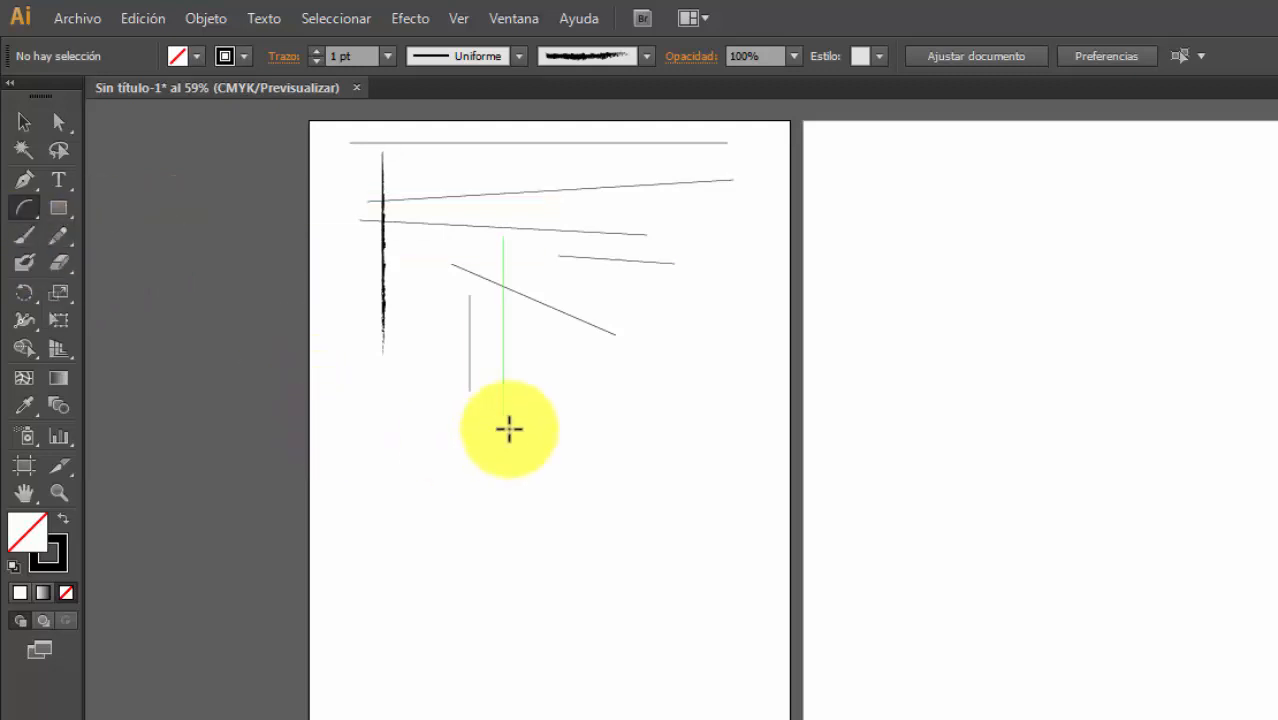
{"action": "left_click_drag", "start_coordinate": [366, 440], "coordinate": [582, 389]}
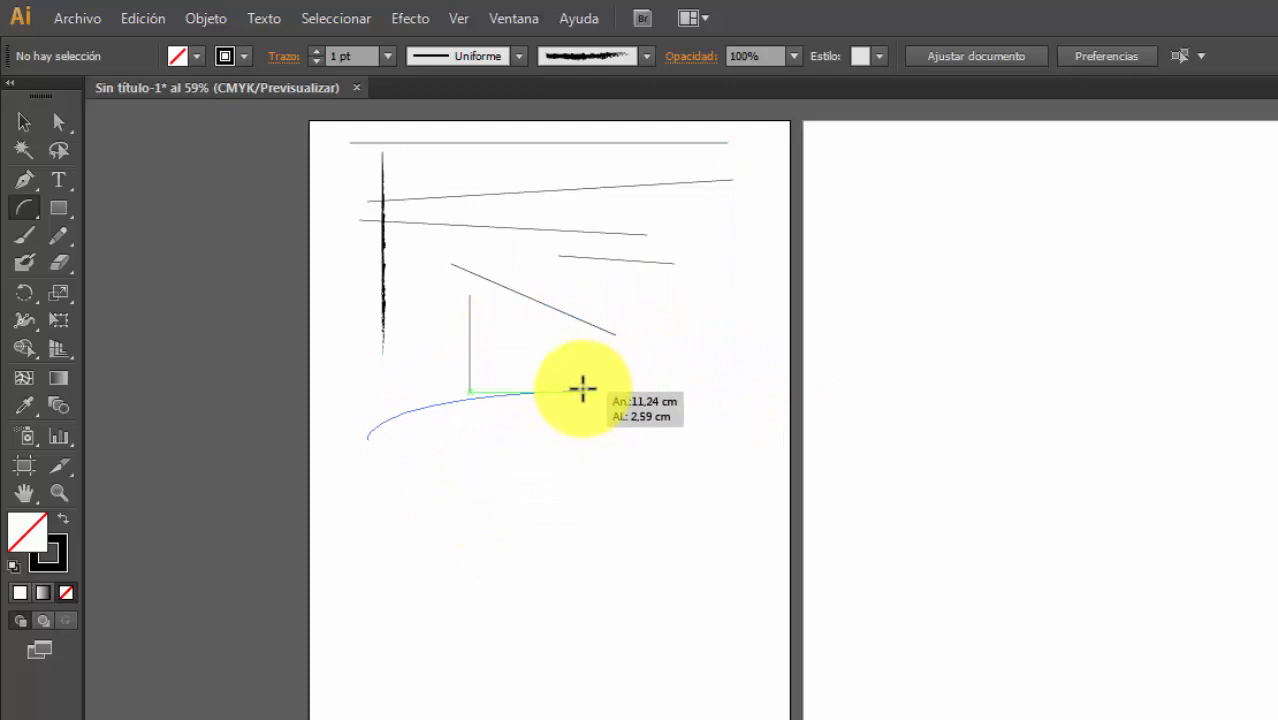
{"action": "left_click_drag", "start_coordinate": [582, 389], "coordinate": [508, 474]}
{"action": "left_click_drag", "start_coordinate": [571, 478], "coordinate": [406, 455]}
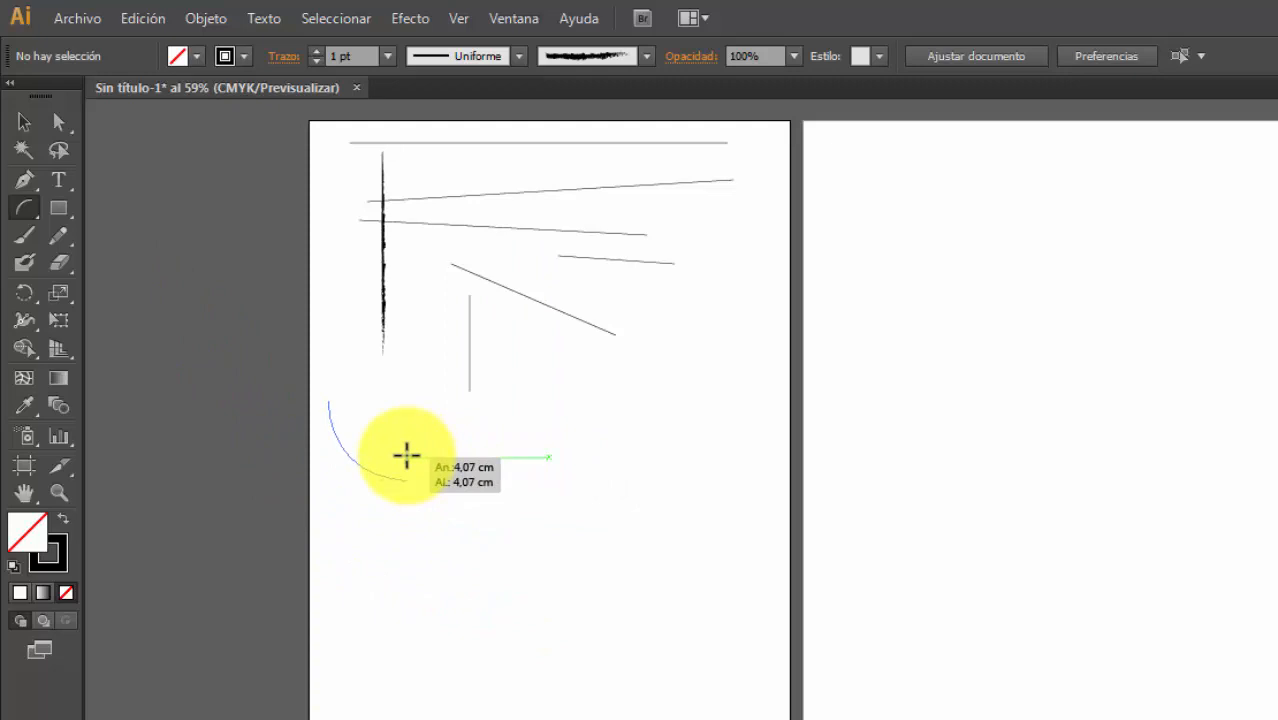
{"action": "left_click_drag", "start_coordinate": [407, 455], "coordinate": [522, 462]}
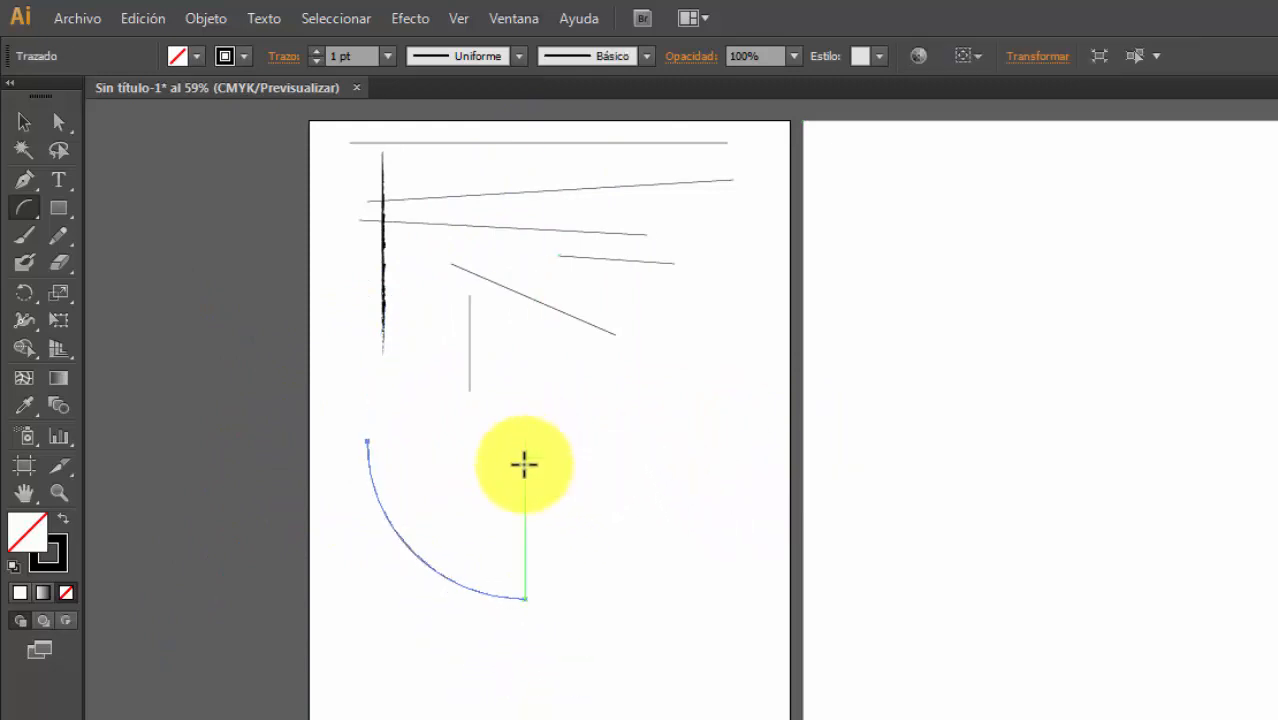
- Set the Arc tool options to the closed type (Cerrado) with 8,19 cm axes, base along Eje X and a slope of 50
{"action": "double_click", "coordinate": [24, 208]}
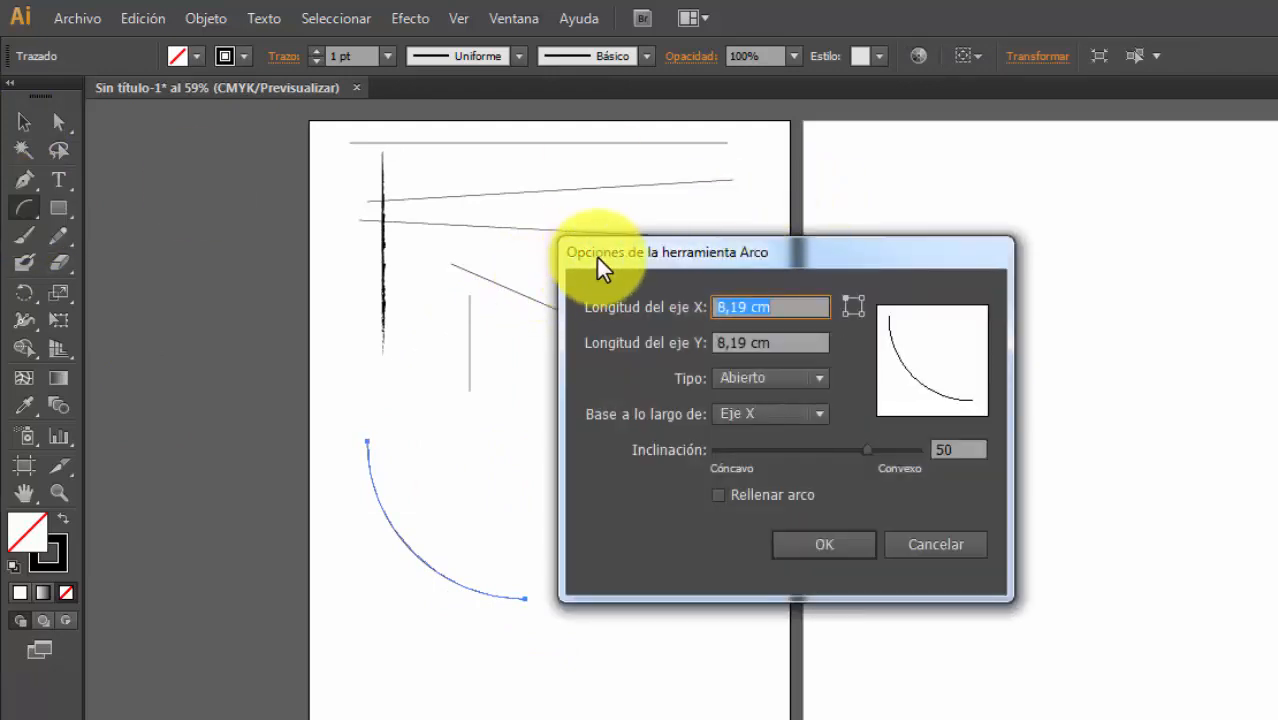
{"action": "left_click_drag", "start_coordinate": [597, 258], "coordinate": [830, 271]}
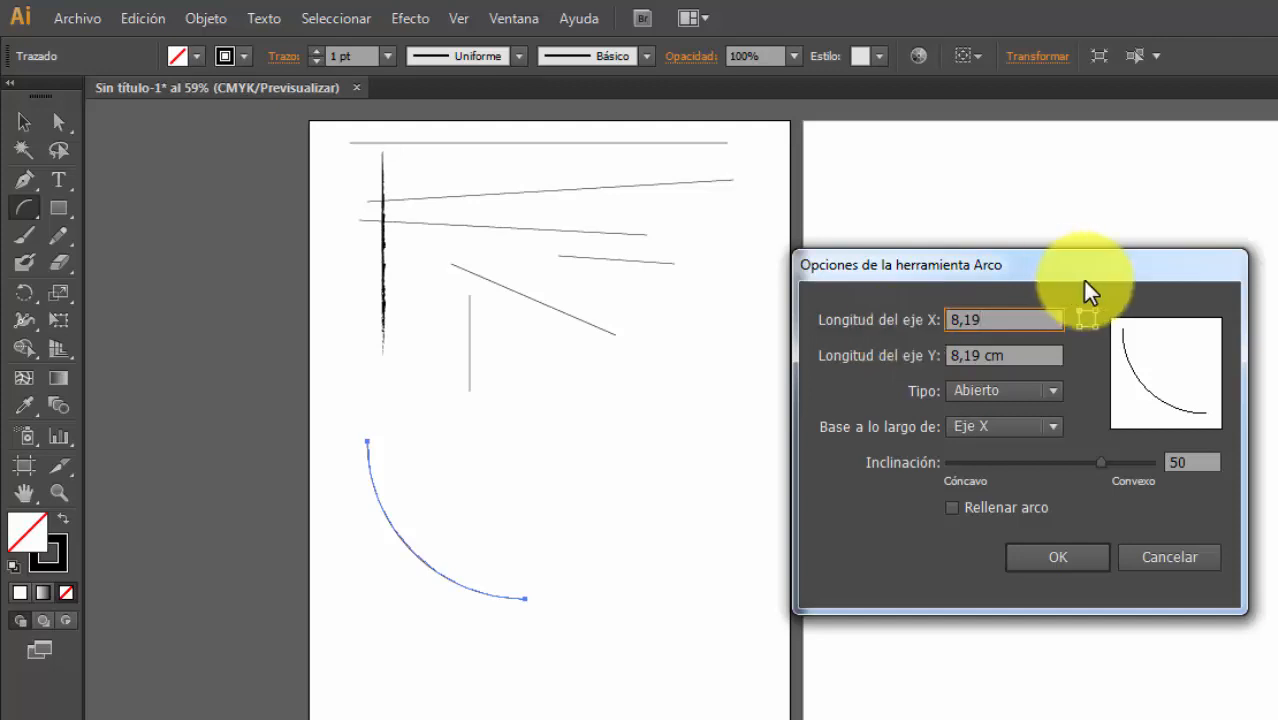
{"action": "left_click", "coordinate": [1024, 352]}
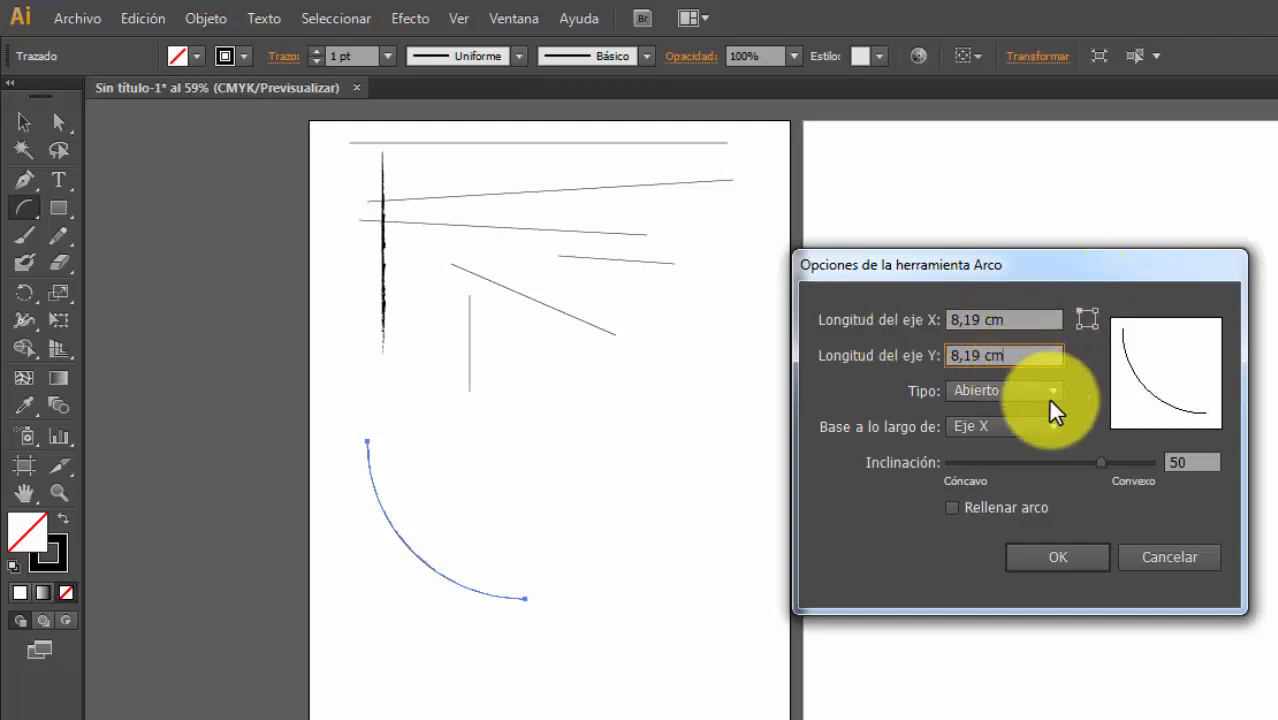
{"action": "left_click", "coordinate": [1052, 393]}
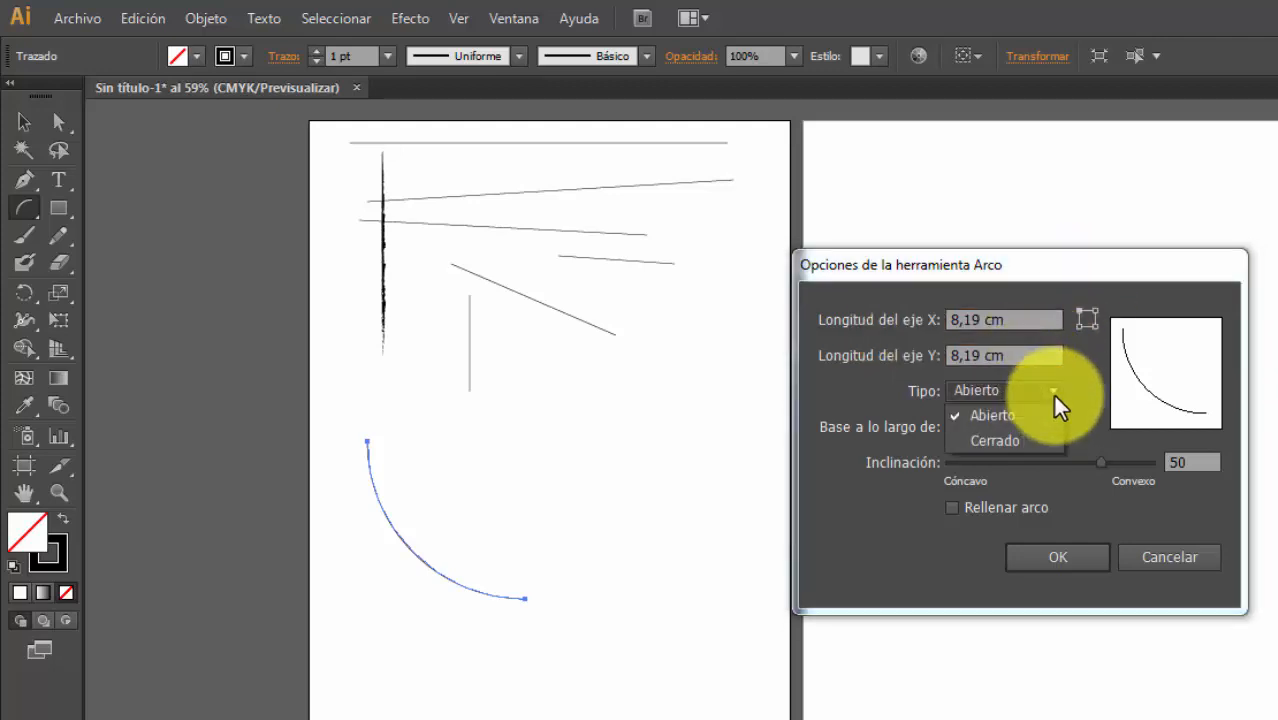
{"action": "left_click", "coordinate": [993, 442]}
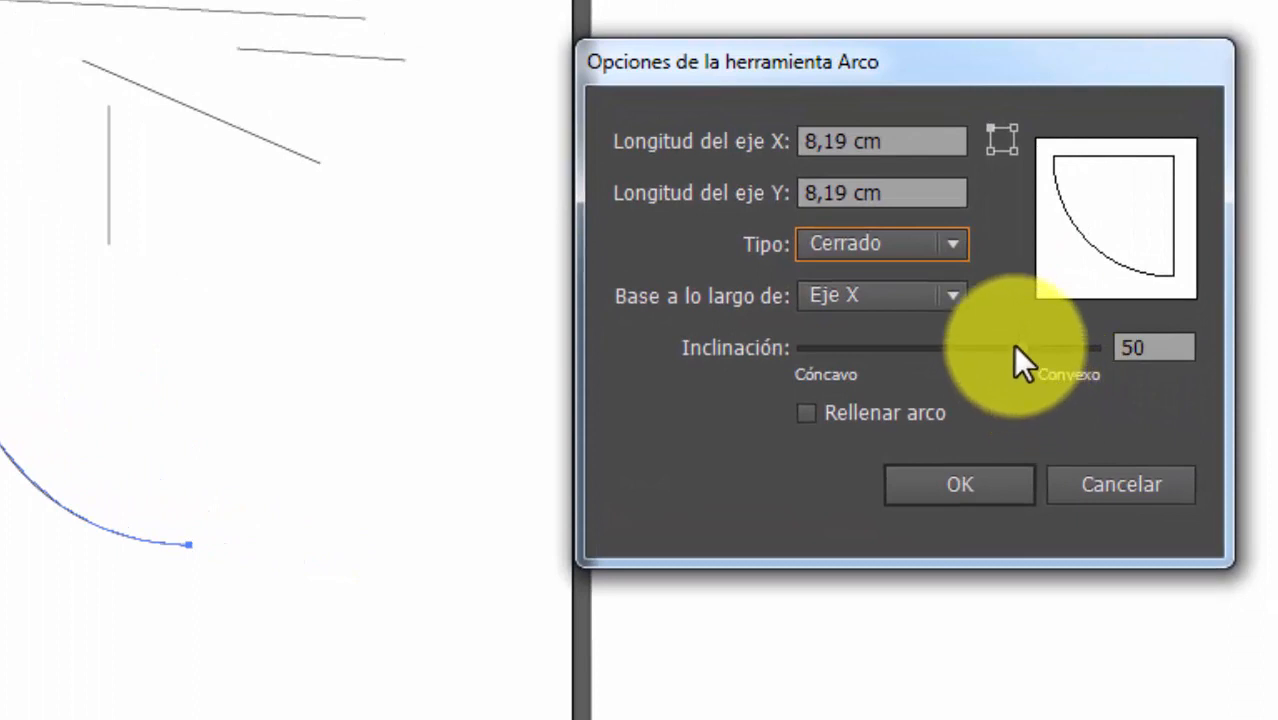
{"action": "left_click_drag", "start_coordinate": [1016, 345], "coordinate": [1060, 372]}
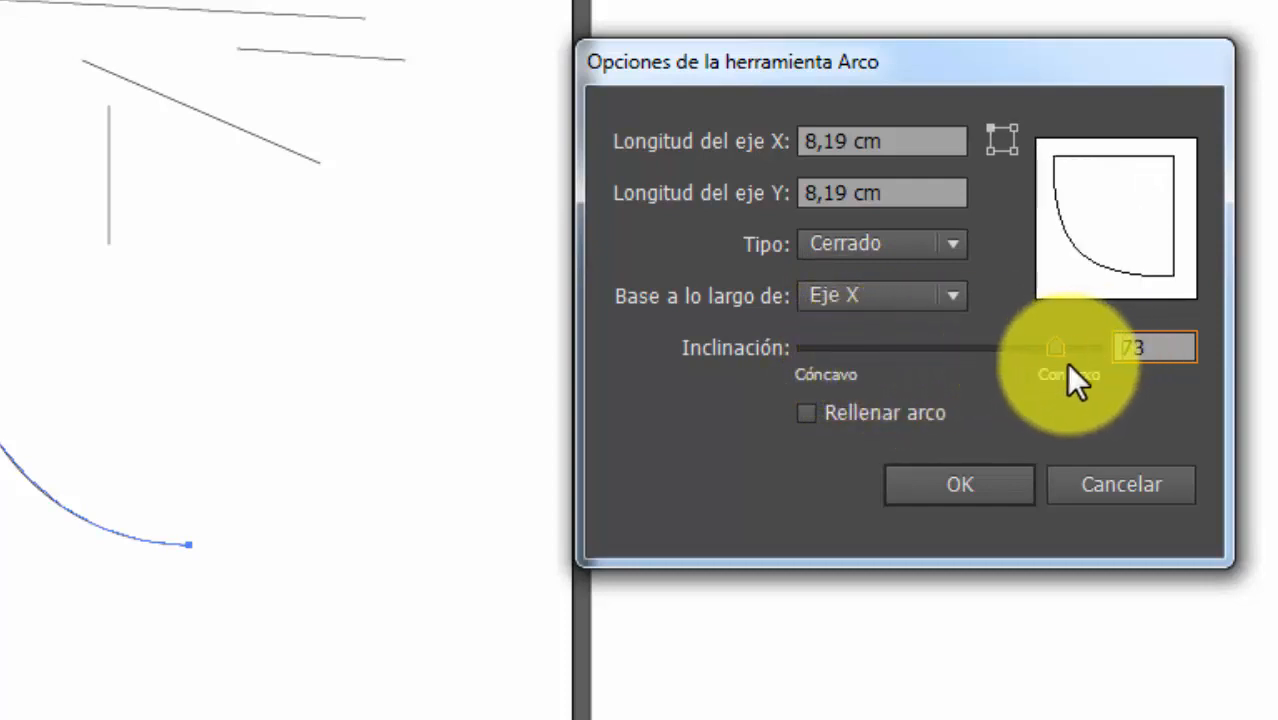
{"action": "left_click_drag", "start_coordinate": [1175, 349], "coordinate": [1090, 347]}
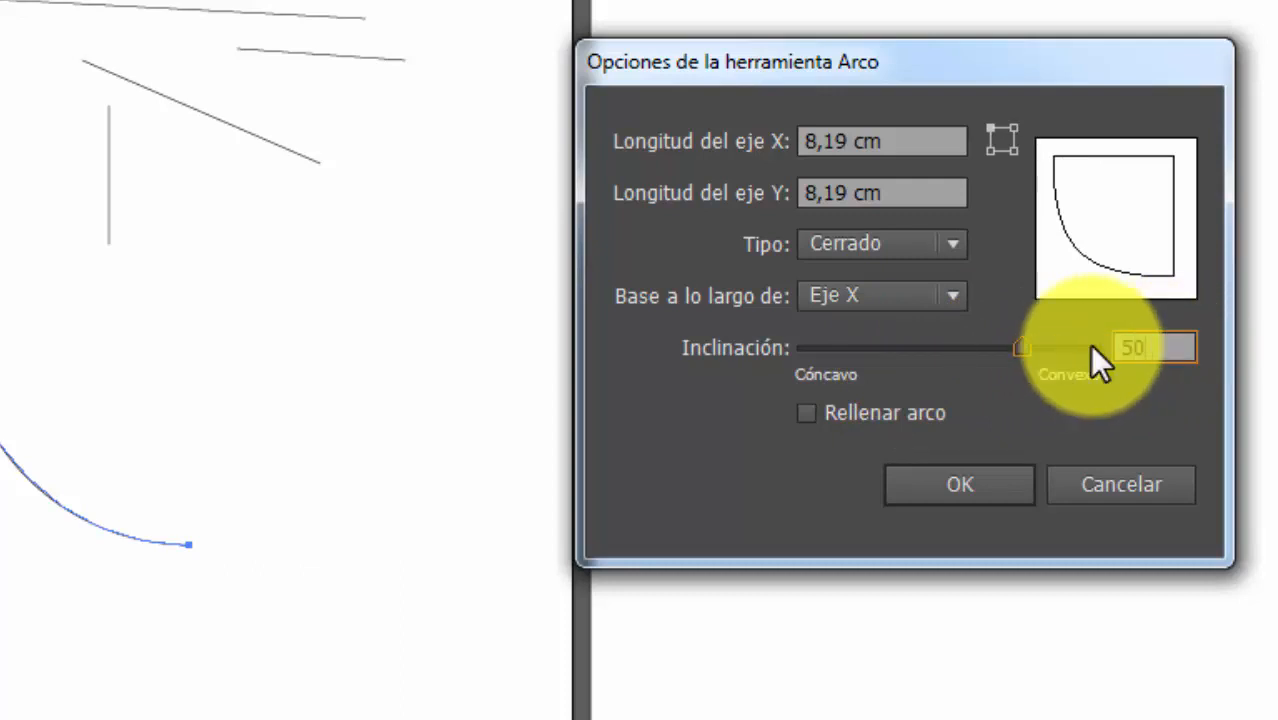
{"action": "left_click", "coordinate": [961, 486]}
- Place a closed 8,19 cm arc beside the open quarter-circle arc and leave it deselected
{"action": "left_click", "coordinate": [264, 324]}
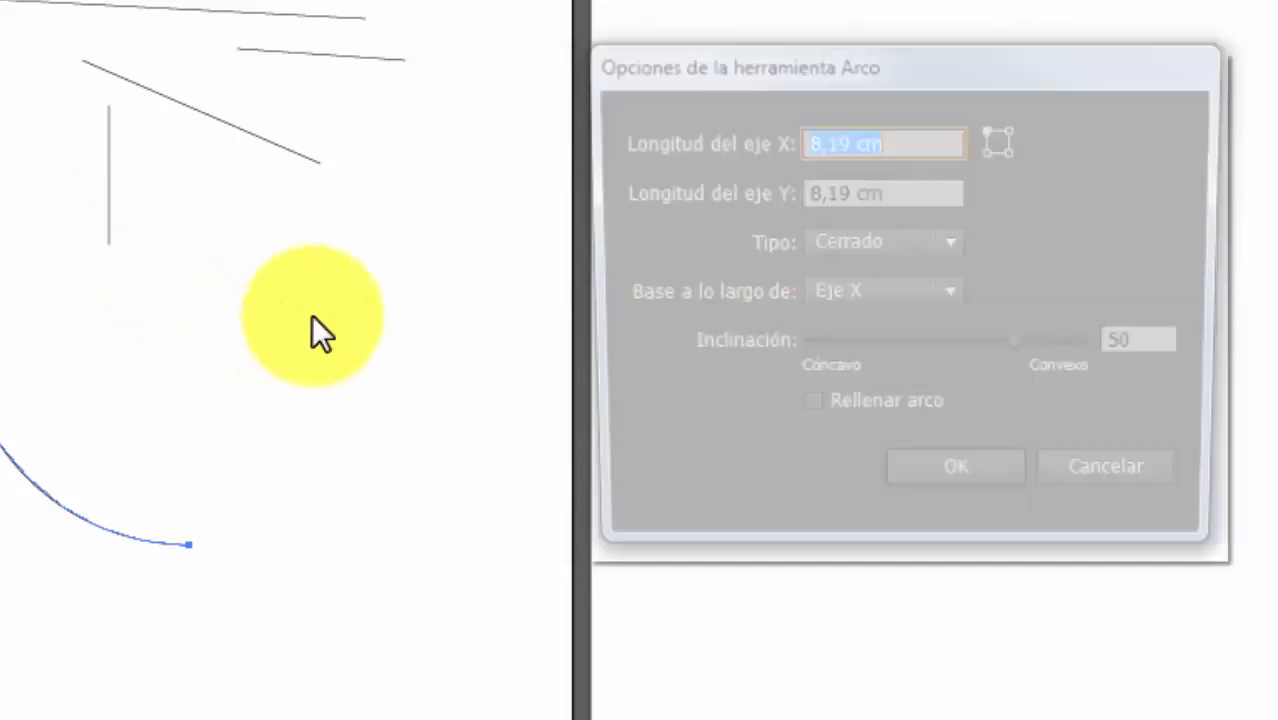
{"action": "left_click", "coordinate": [980, 496]}
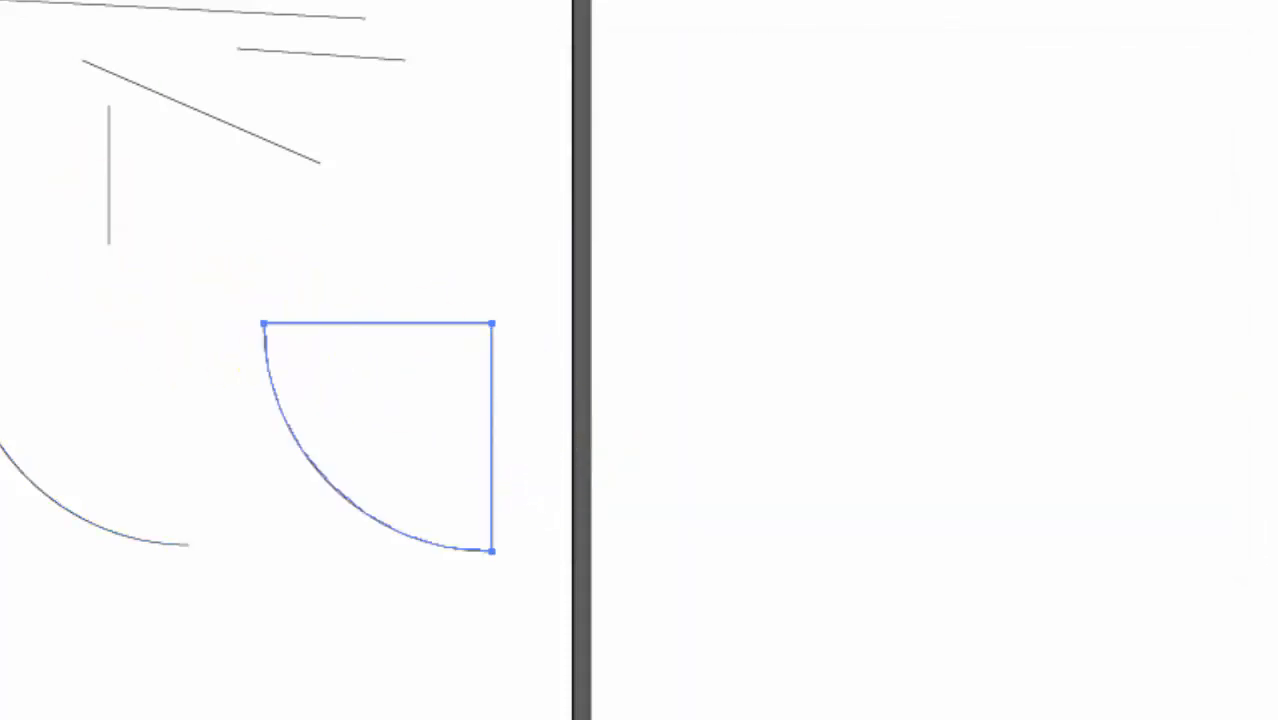
{"action": "key", "text": "v"}
{"action": "left_click", "coordinate": [494, 223]}
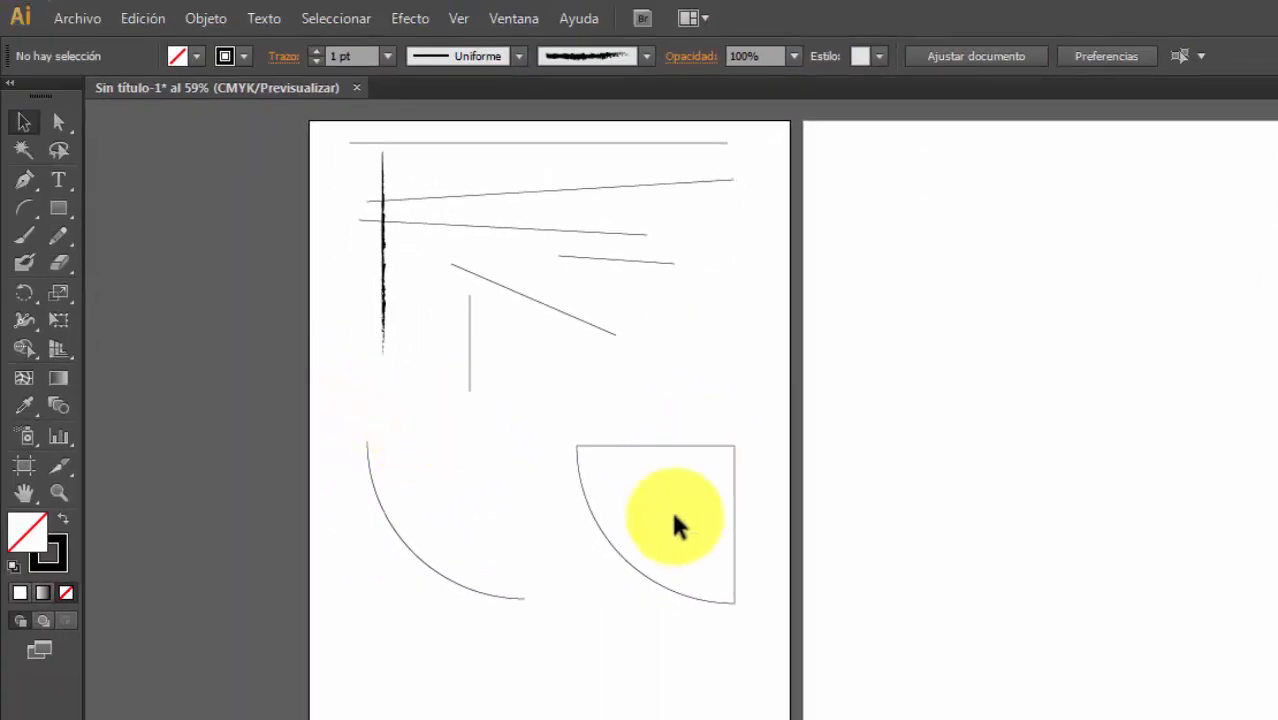
- Enable Rellenar arco for the Arc tool and place a closed 8,19 cm arc overlapping the page's right edge, leaving it deselected
{"action": "double_click", "coordinate": [23, 208]}
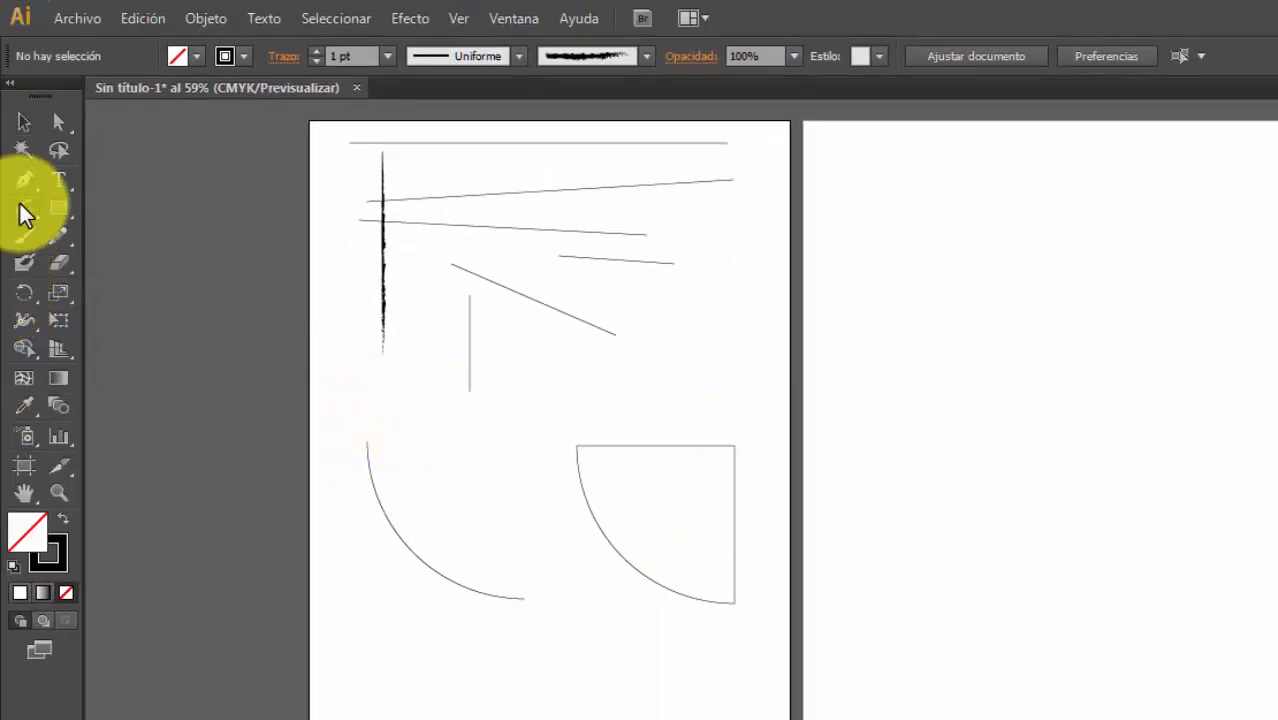
{"action": "left_click", "coordinate": [947, 507]}
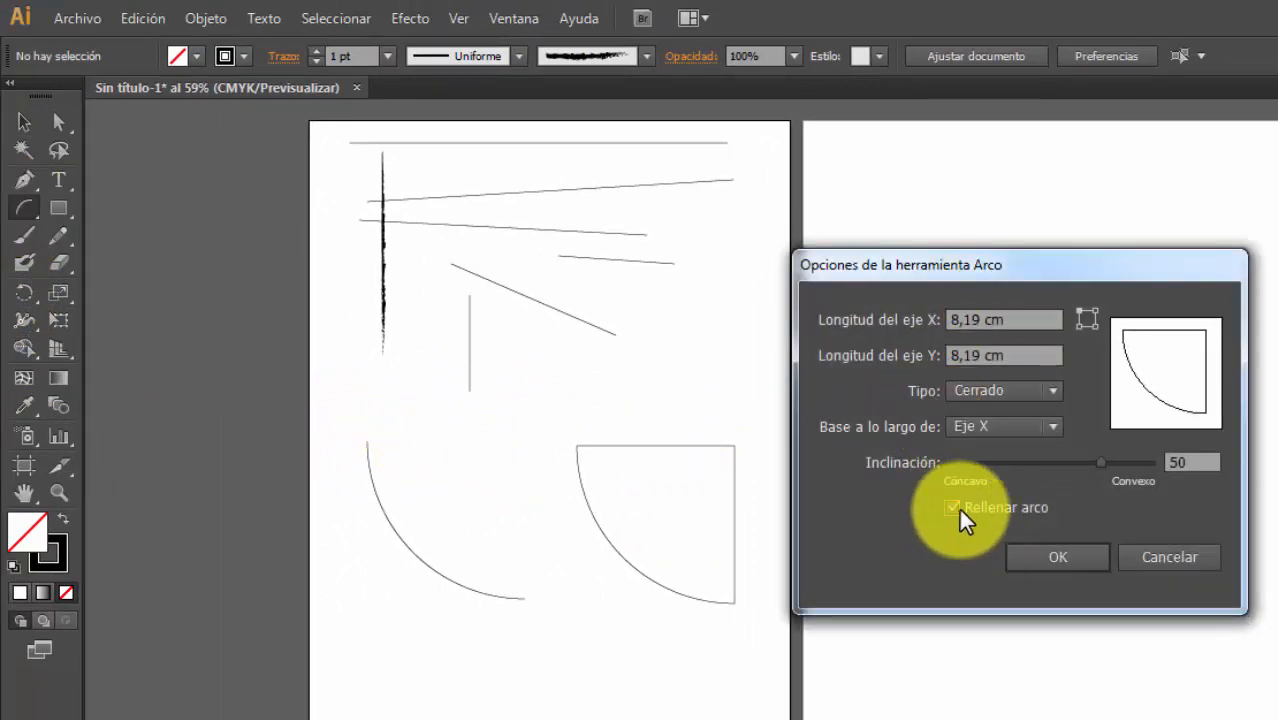
{"action": "left_click", "coordinate": [1045, 557]}
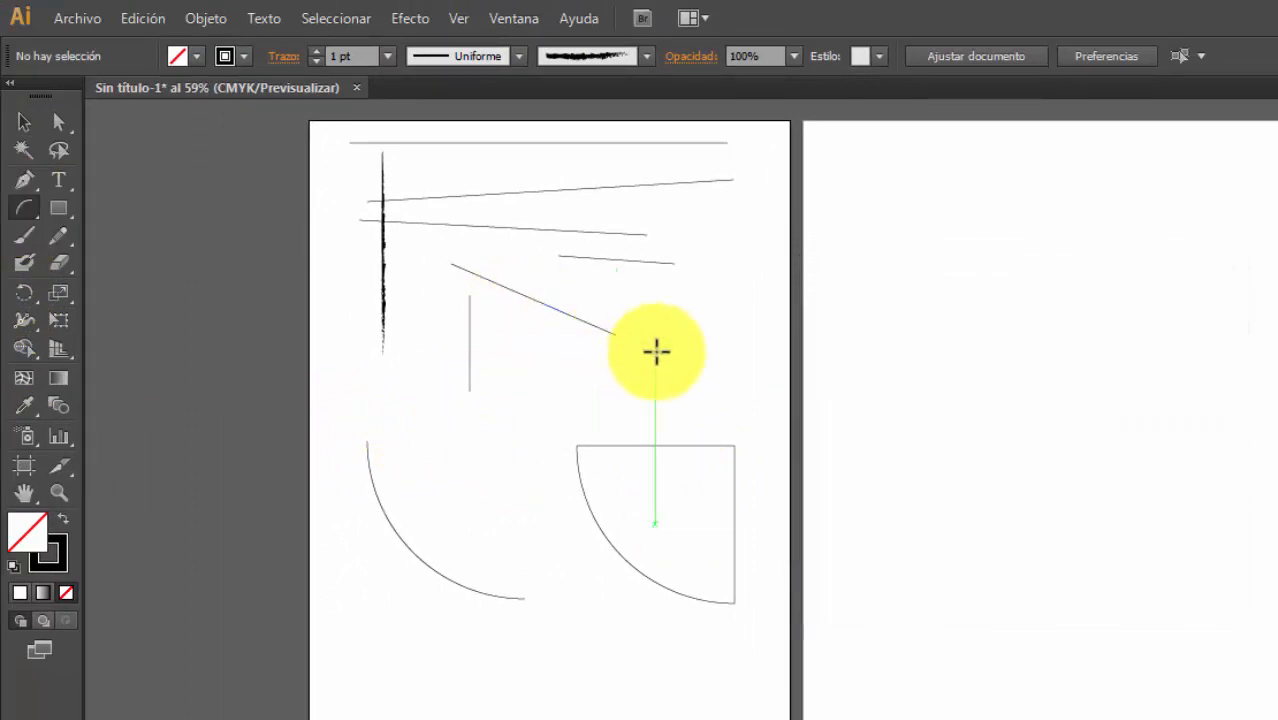
{"action": "left_click", "coordinate": [656, 351]}
{"action": "left_click", "coordinate": [1058, 558]}
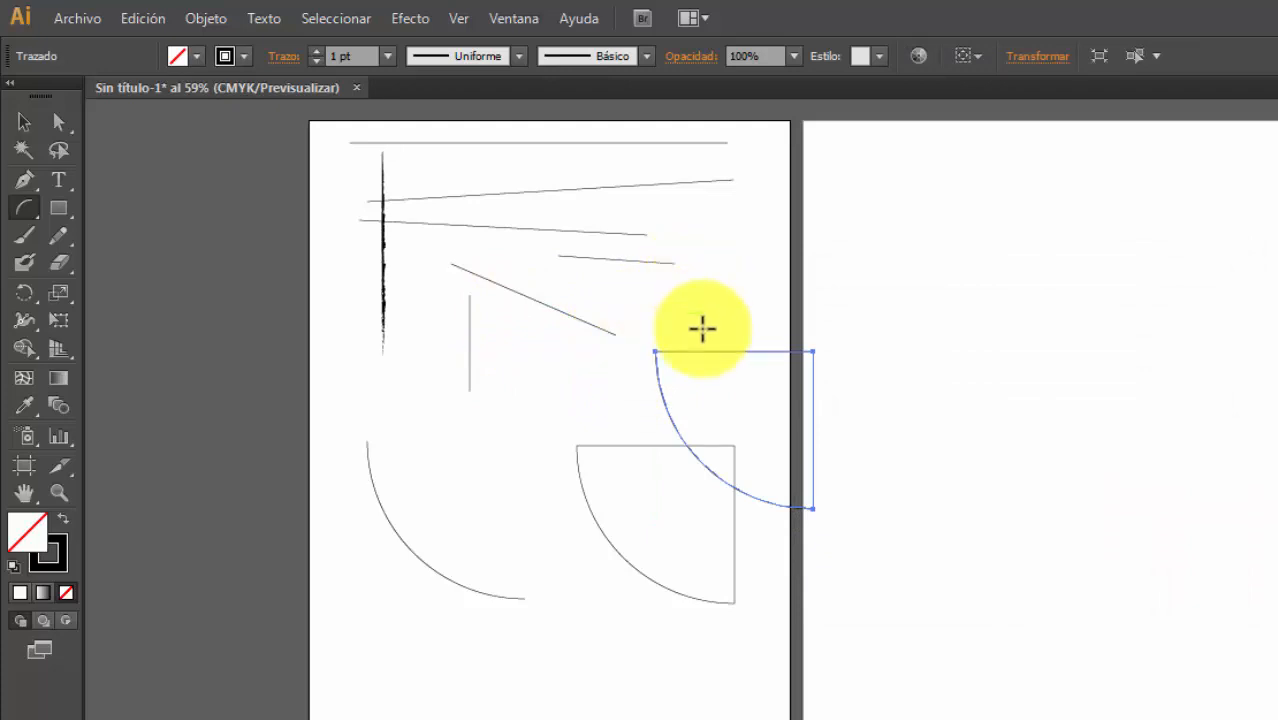
{"action": "left_click", "coordinate": [23, 121]}
{"action": "left_click", "coordinate": [951, 363]}
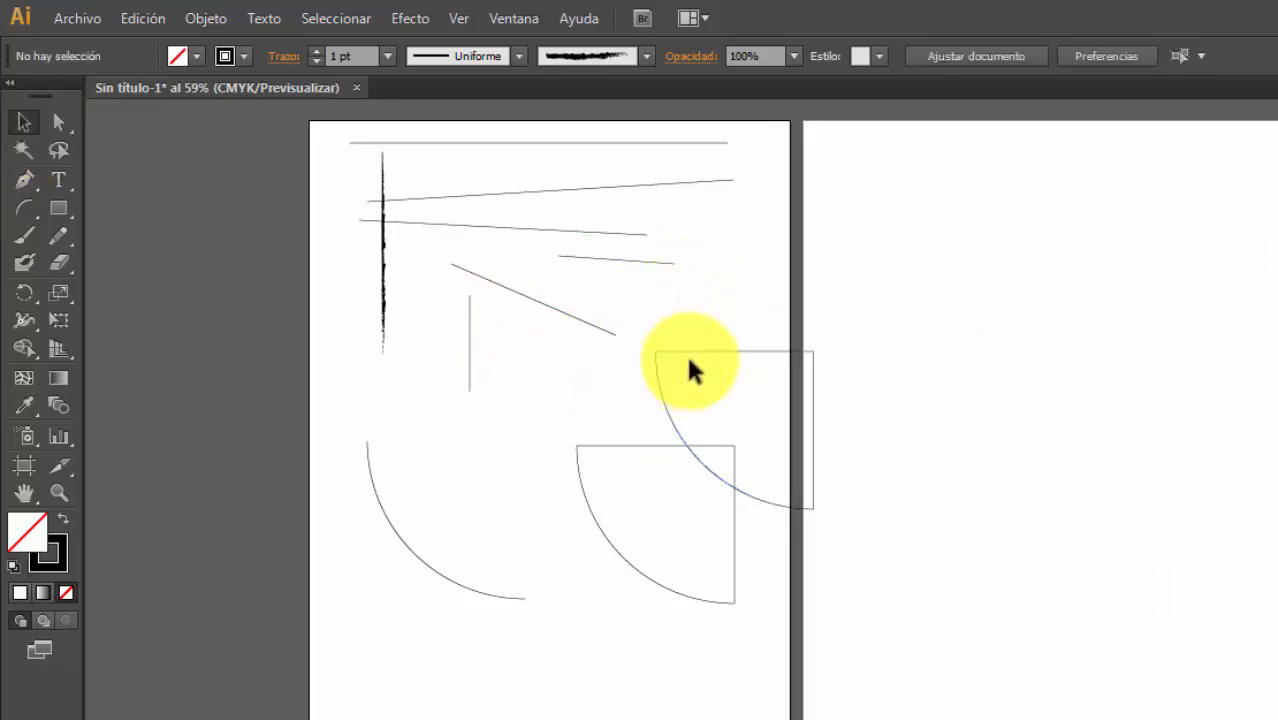
- Fill the closed arc overlapping the page edge with the magenta swatch
{"action": "left_click", "coordinate": [688, 356]}
{"action": "left_click", "coordinate": [203, 56]}
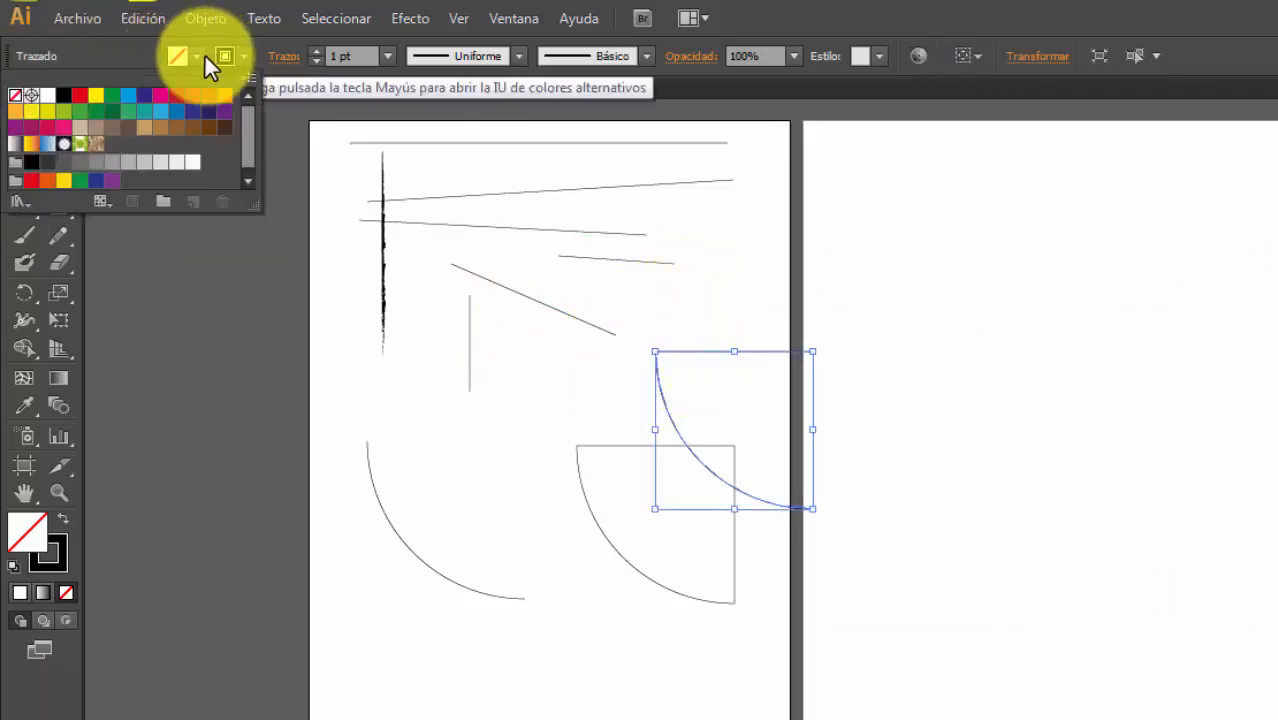
{"action": "left_click", "coordinate": [163, 106]}
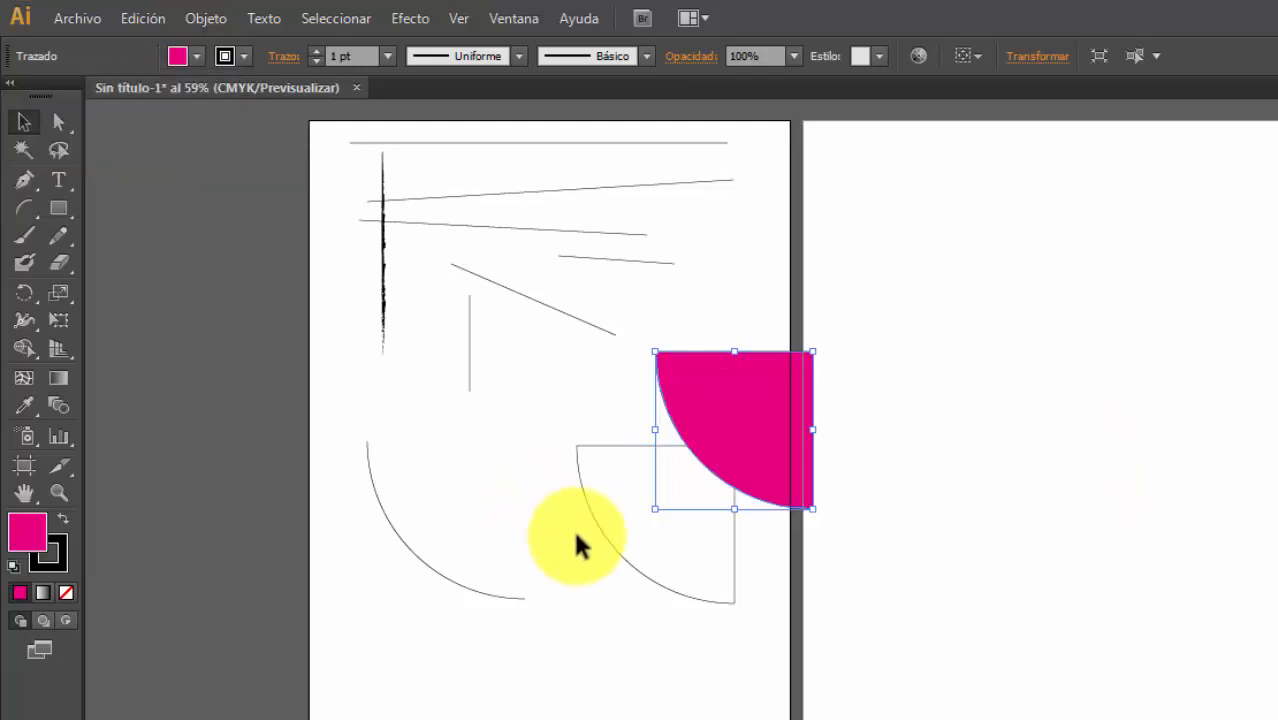
{"action": "left_click", "coordinate": [600, 520]}
{"action": "left_click", "coordinate": [955, 555]}
- Delete the magenta arc together with the open and closed arcs below the lines
{"action": "left_click", "coordinate": [780, 455]}
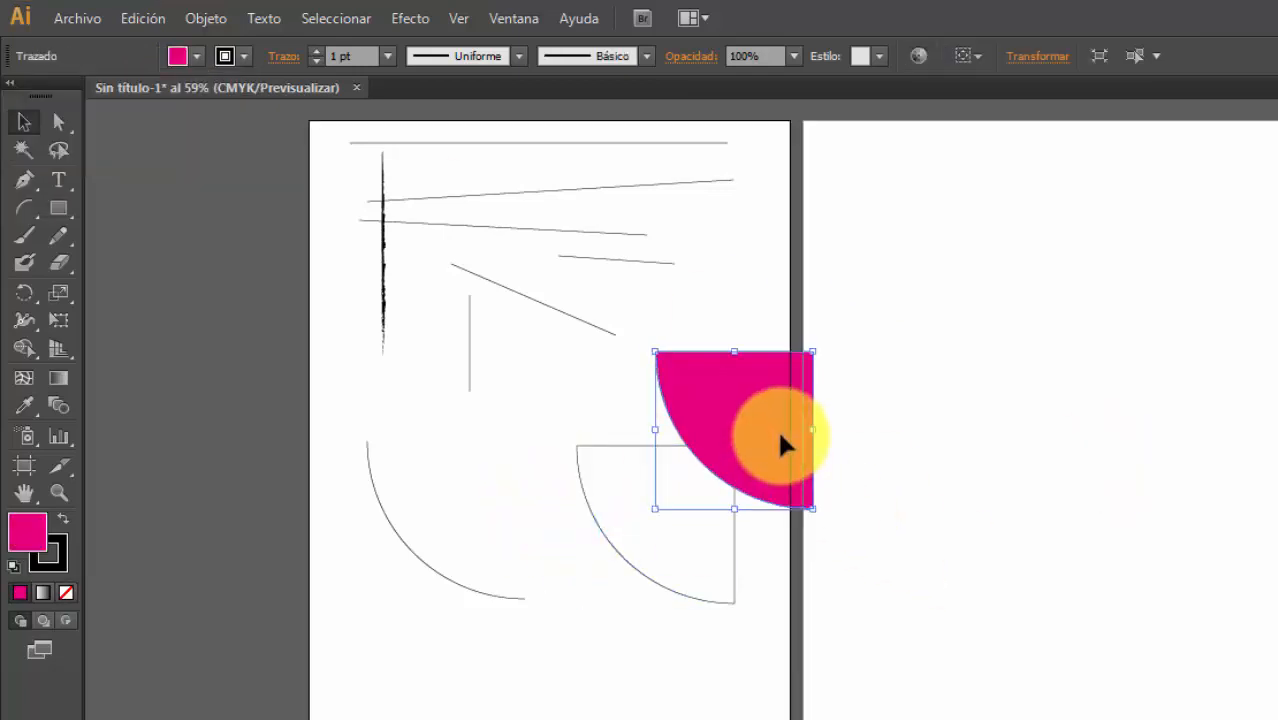
{"action": "key", "text": "Delete"}
{"action": "left_click_drag", "start_coordinate": [364, 430], "coordinate": [648, 587]}
{"action": "key", "text": "Delete"}
- Draw a large spiral about 7,84 cm in radius below the lines with the Spiral tool, overlapping the page's left edge, and deselect
{"action": "left_click", "coordinate": [36, 200]}
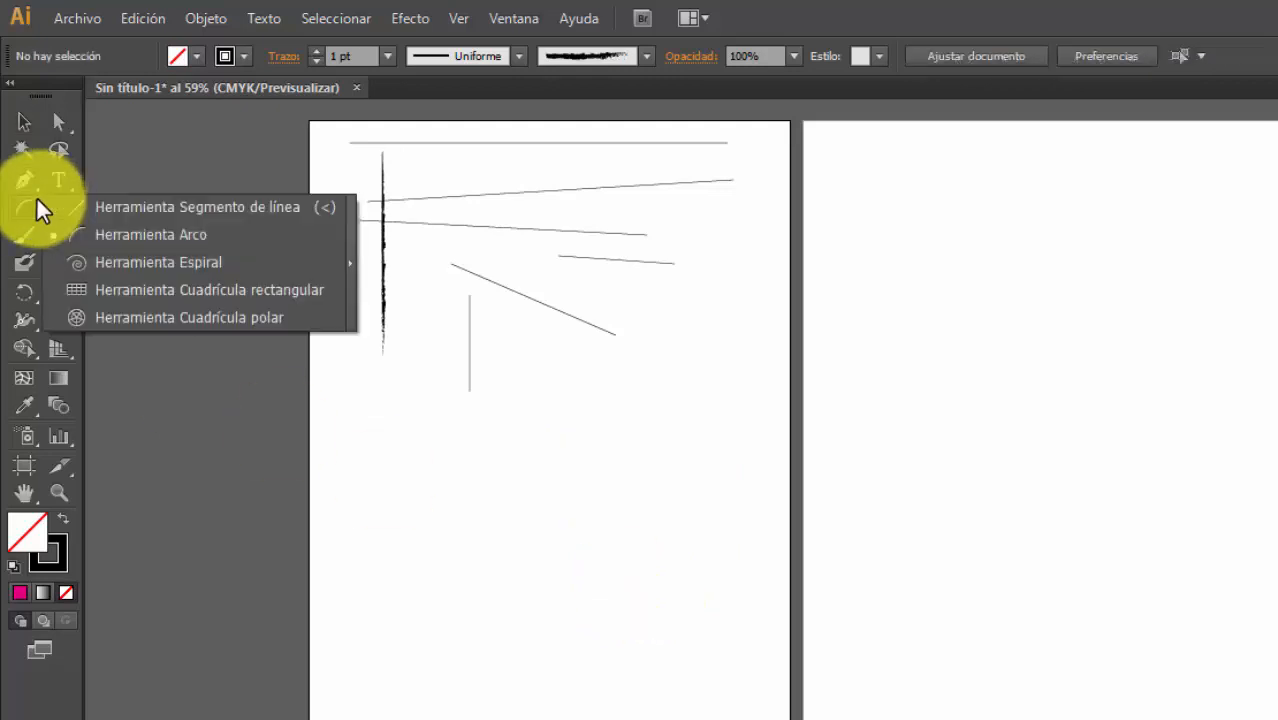
{"action": "left_click", "coordinate": [128, 262]}
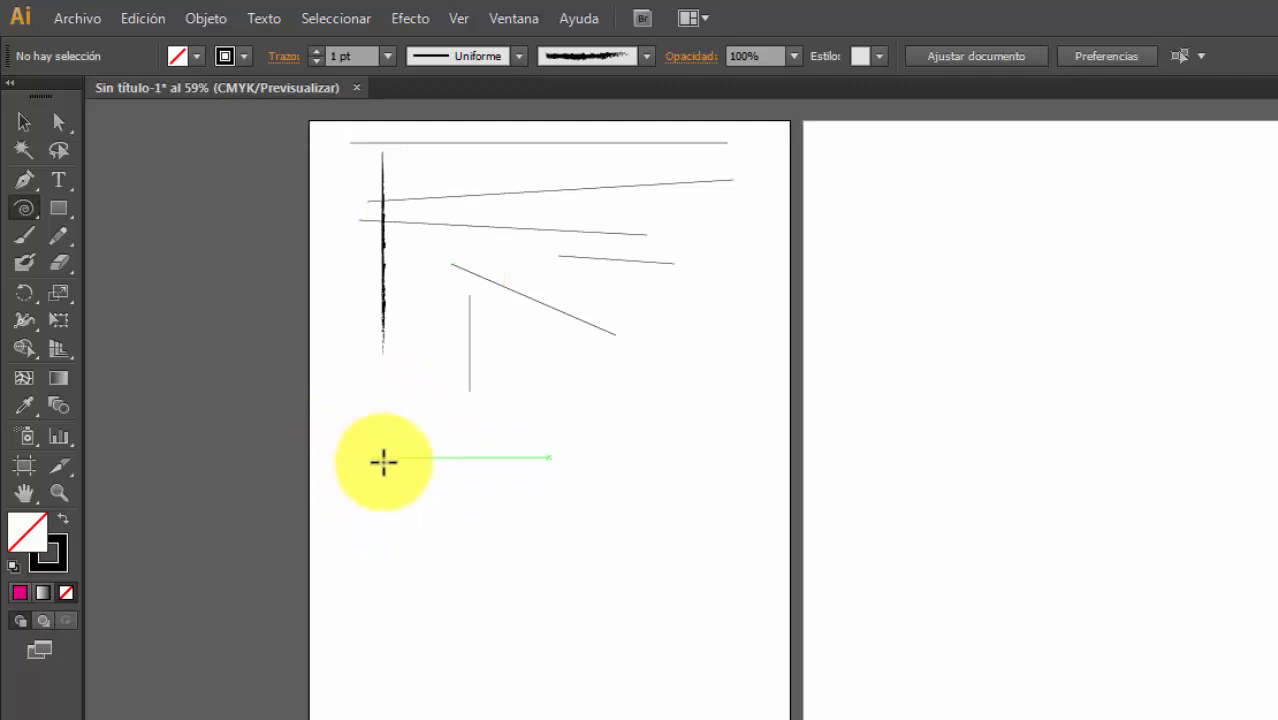
{"action": "left_click_drag", "start_coordinate": [383, 461], "coordinate": [522, 490]}
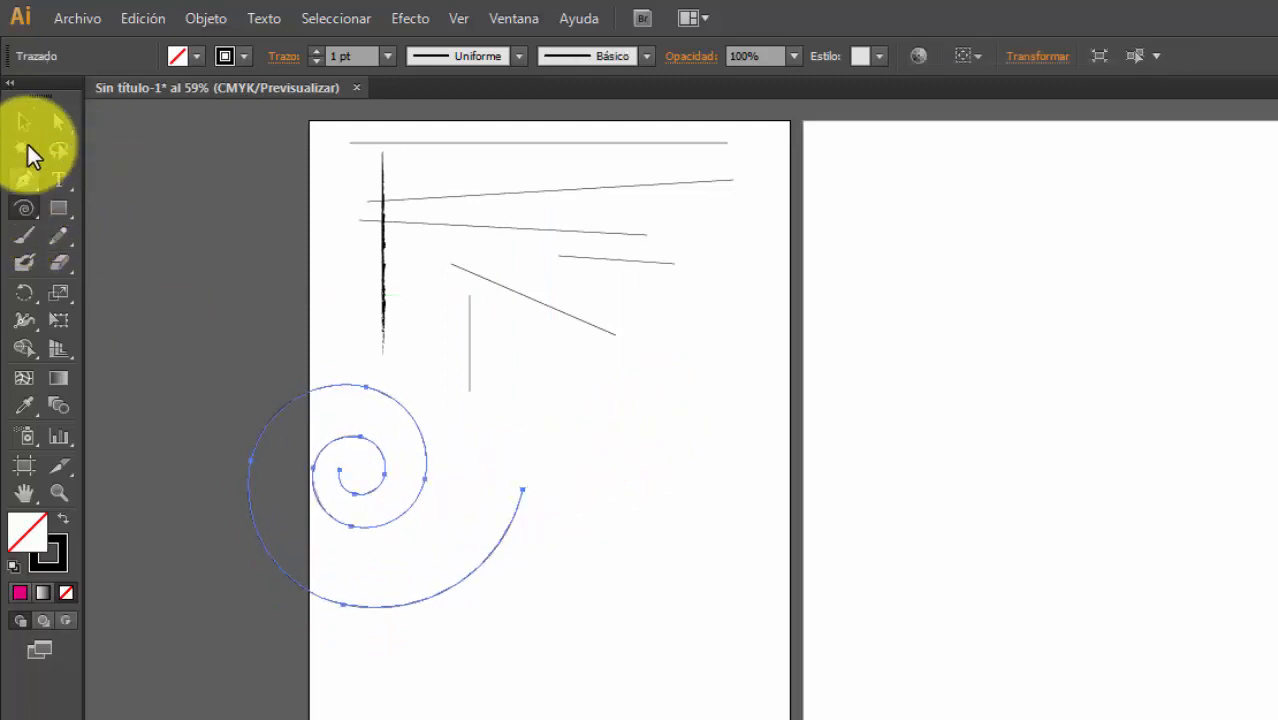
{"action": "left_click", "coordinate": [25, 122]}
{"action": "left_click", "coordinate": [215, 274]}
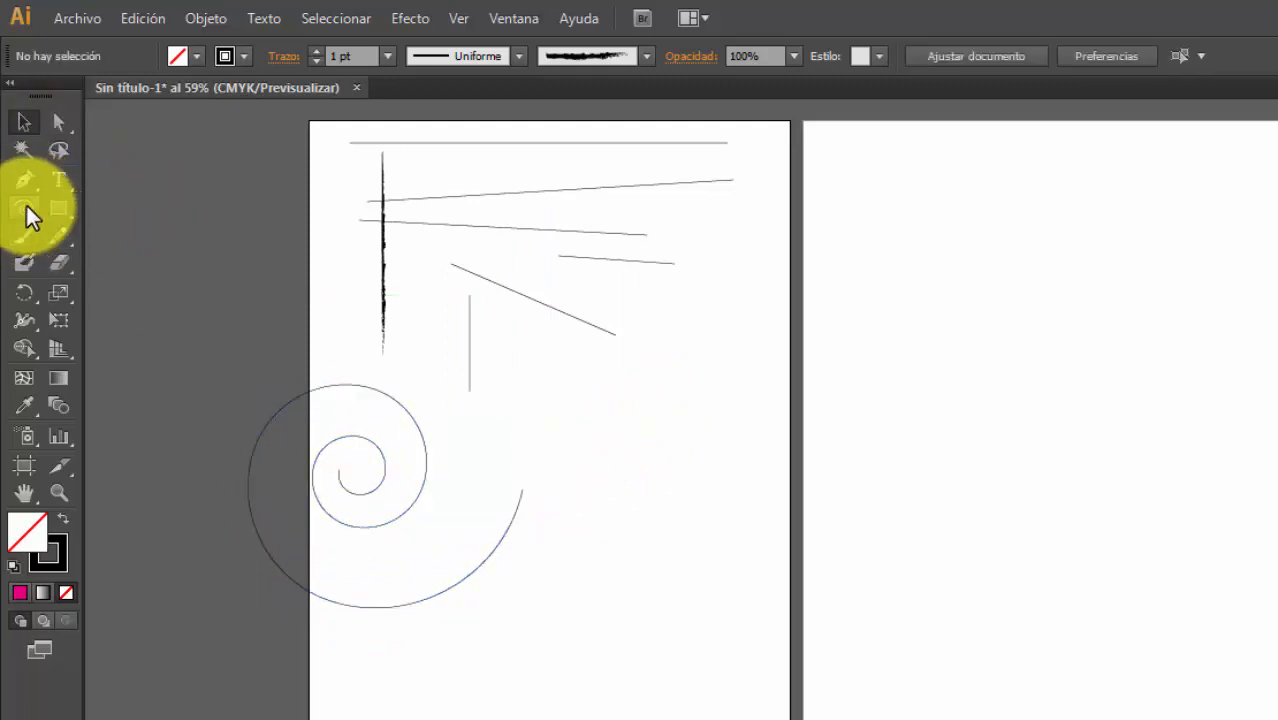
- Place a 7,8378 cm radius spiral with 40% decay and 10 segments near the page's right edge, and draw a smaller one about 5,36 cm above it
{"action": "left_click", "coordinate": [27, 213]}
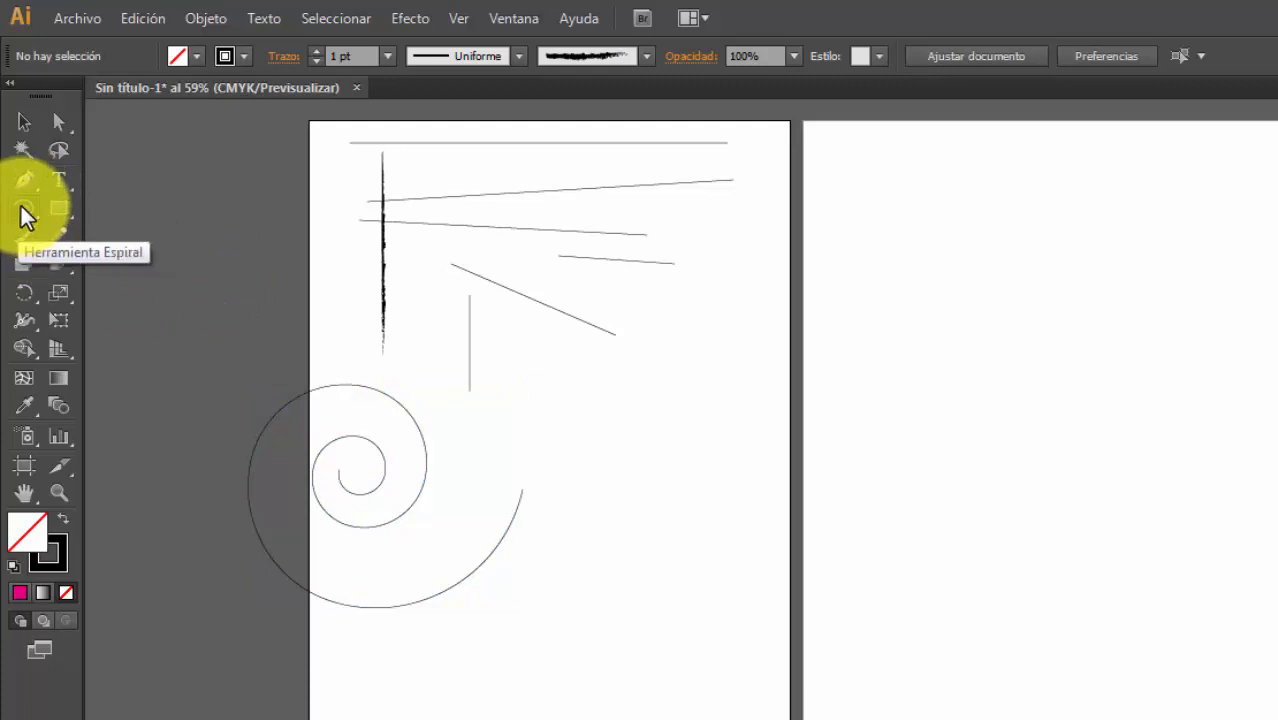
{"action": "left_click", "coordinate": [757, 547]}
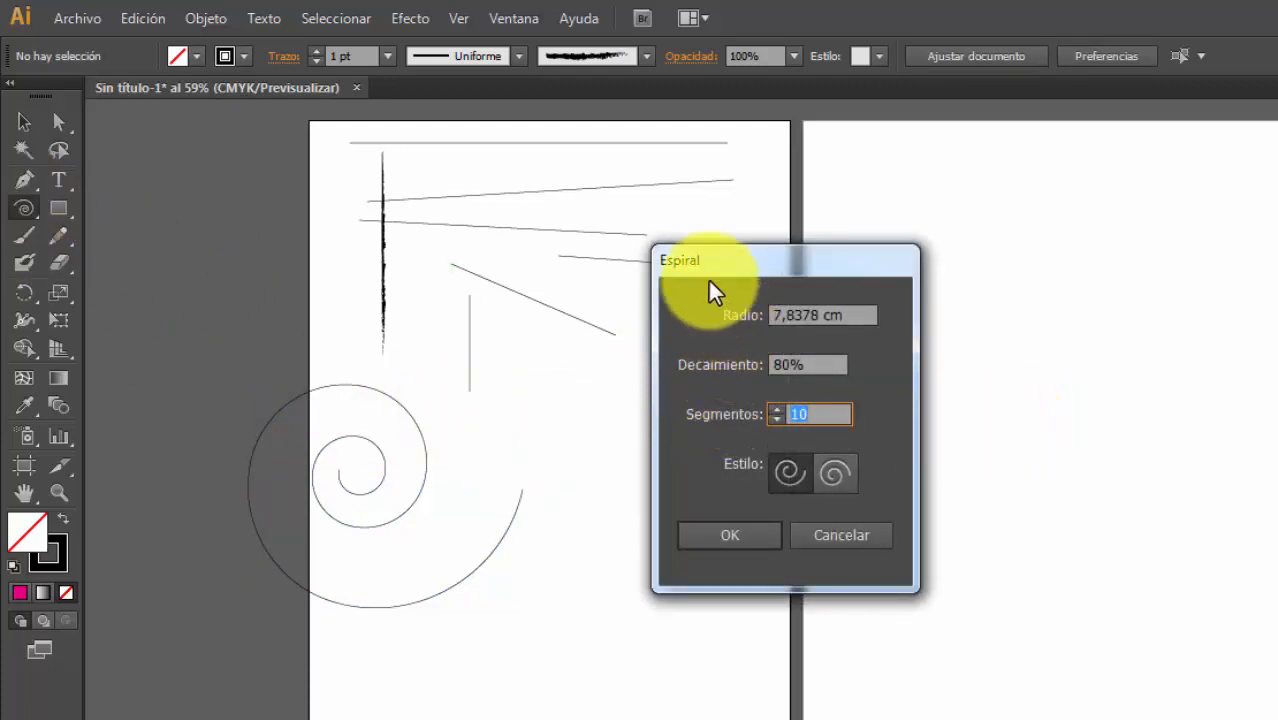
{"action": "left_click_drag", "start_coordinate": [717, 266], "coordinate": [860, 290]}
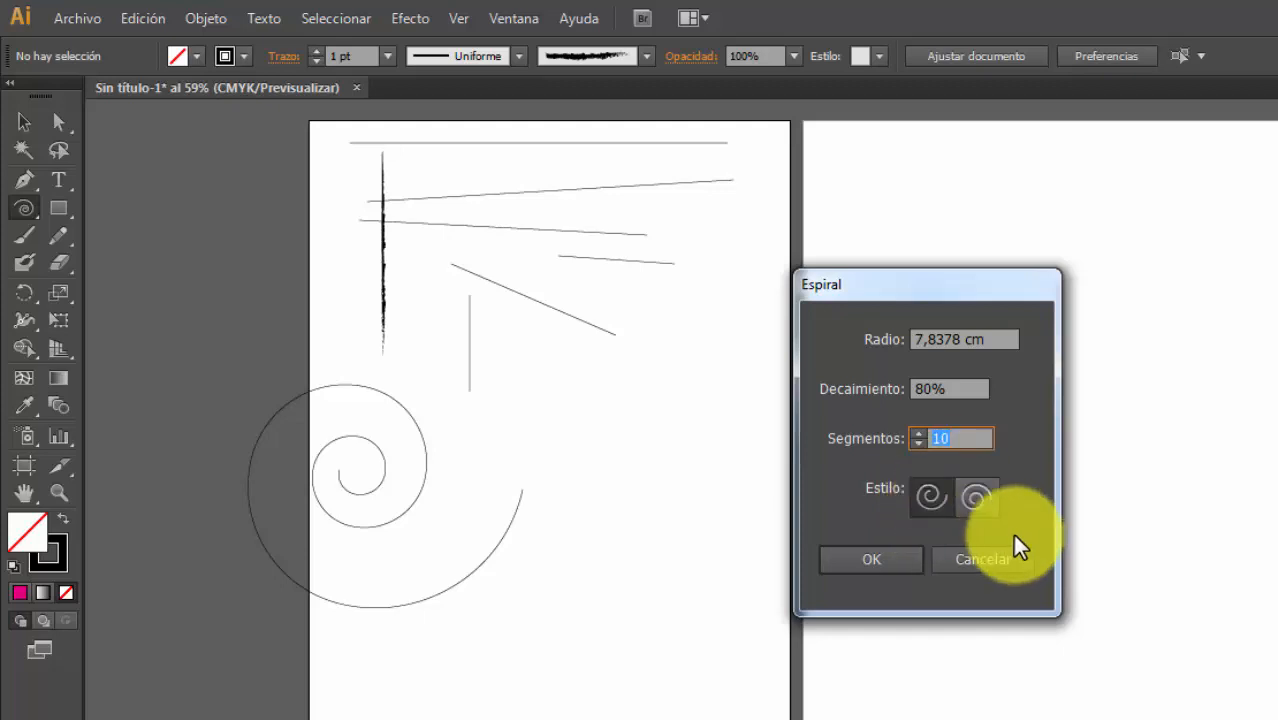
{"action": "left_click", "coordinate": [986, 498]}
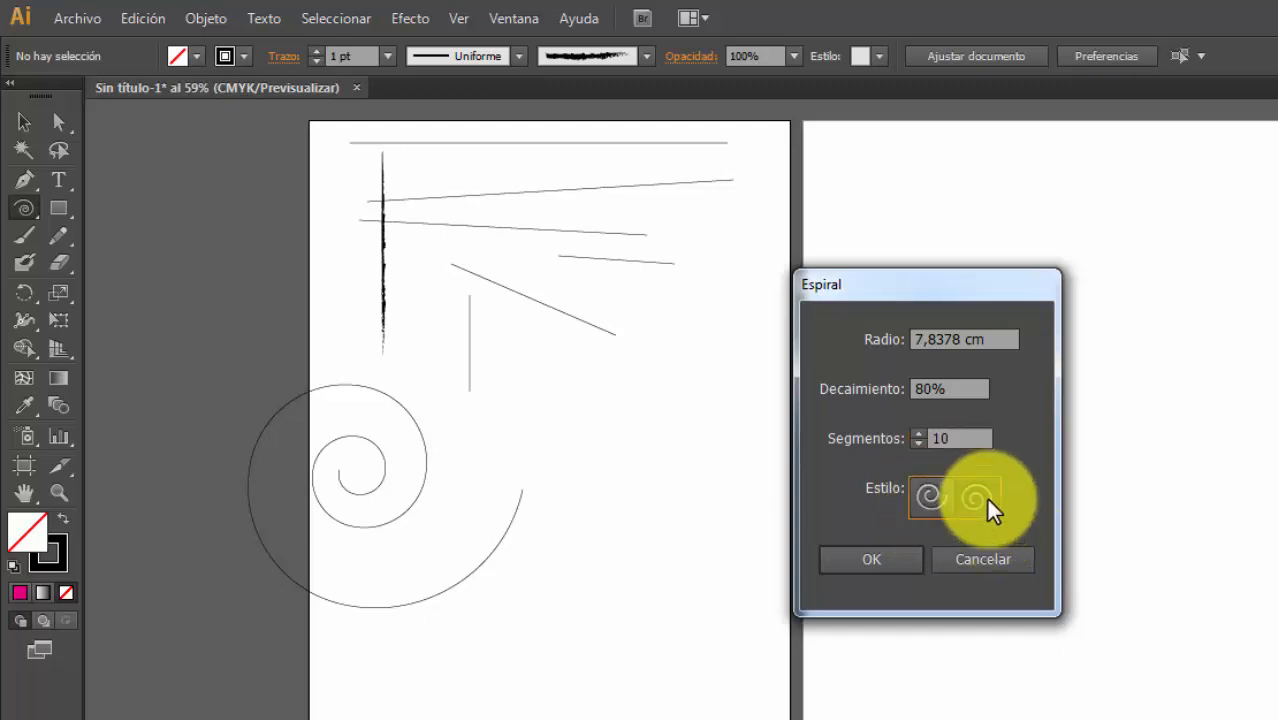
{"action": "left_click", "coordinate": [923, 495]}
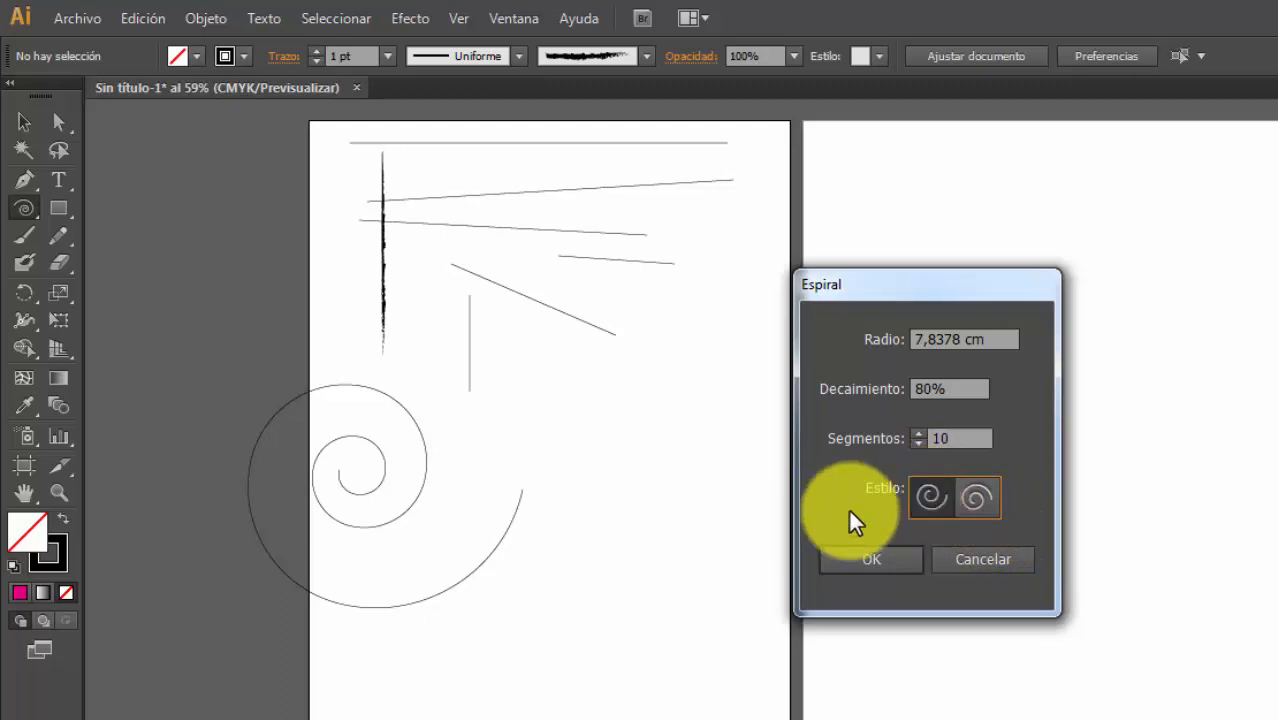
{"action": "double_click", "coordinate": [916, 390]}
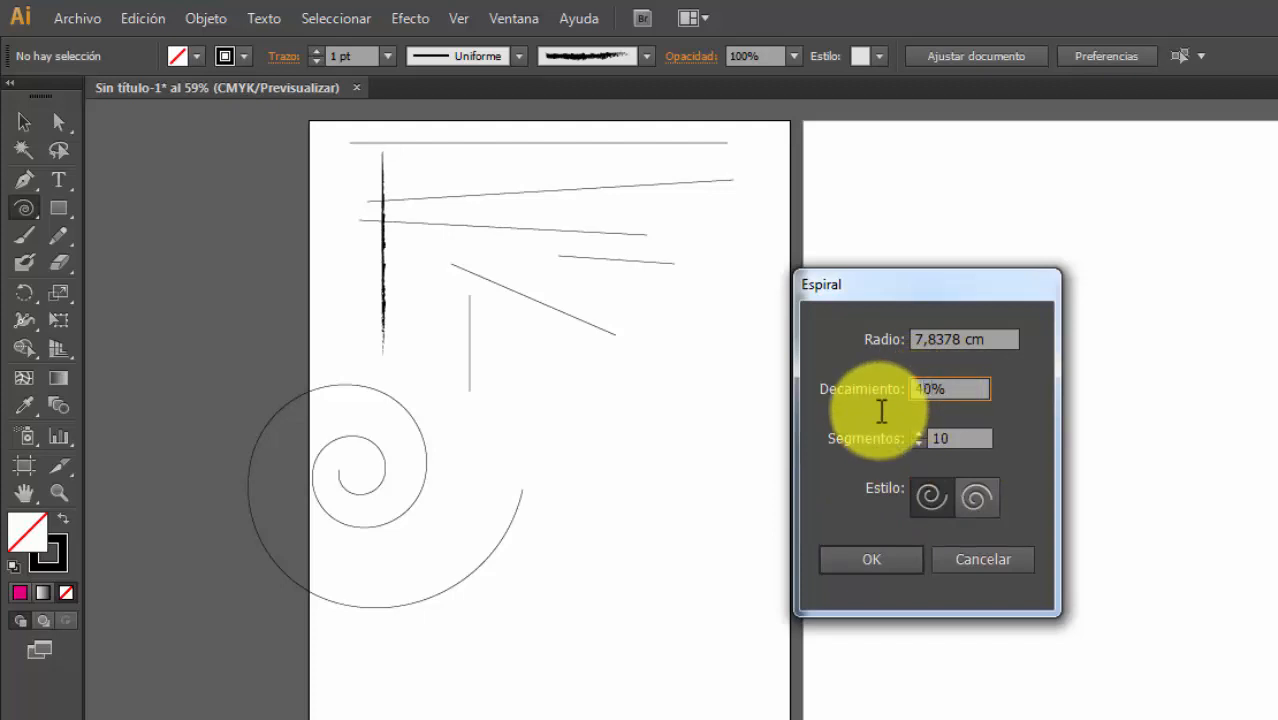
{"action": "type", "text": "40"}
{"action": "left_click", "coordinate": [871, 559]}
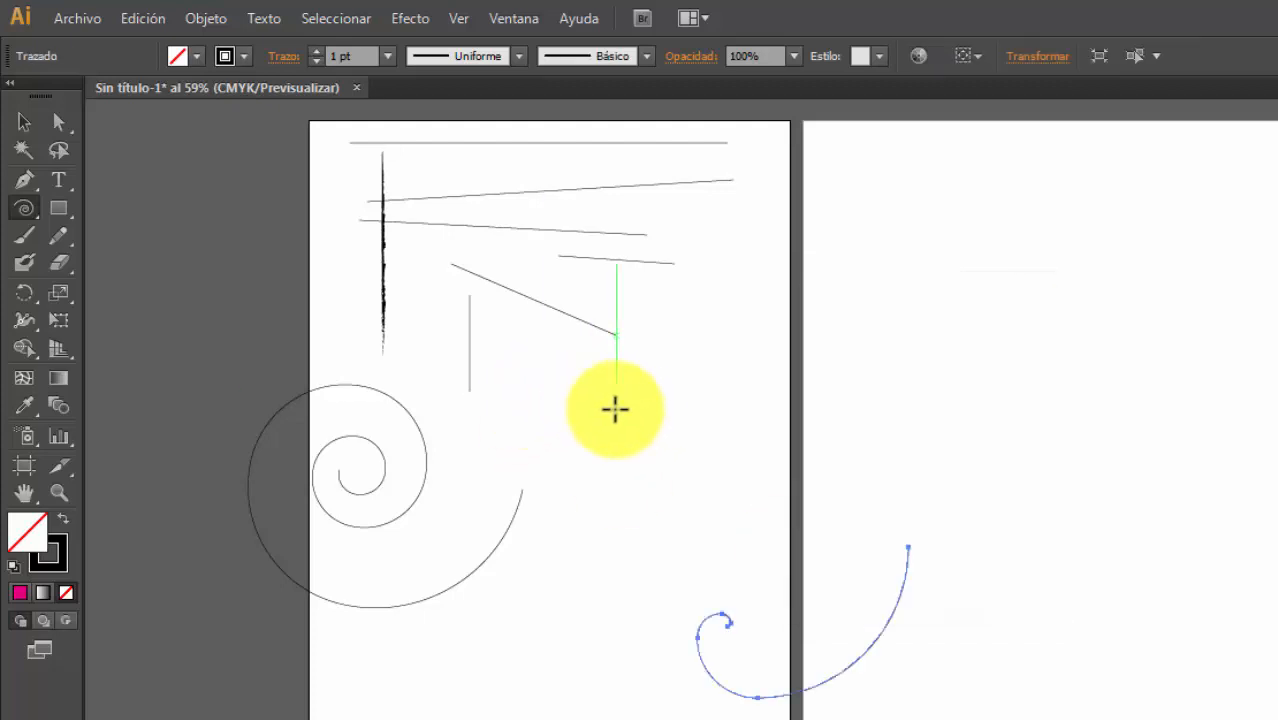
{"action": "left_click_drag", "start_coordinate": [615, 408], "coordinate": [718, 397]}
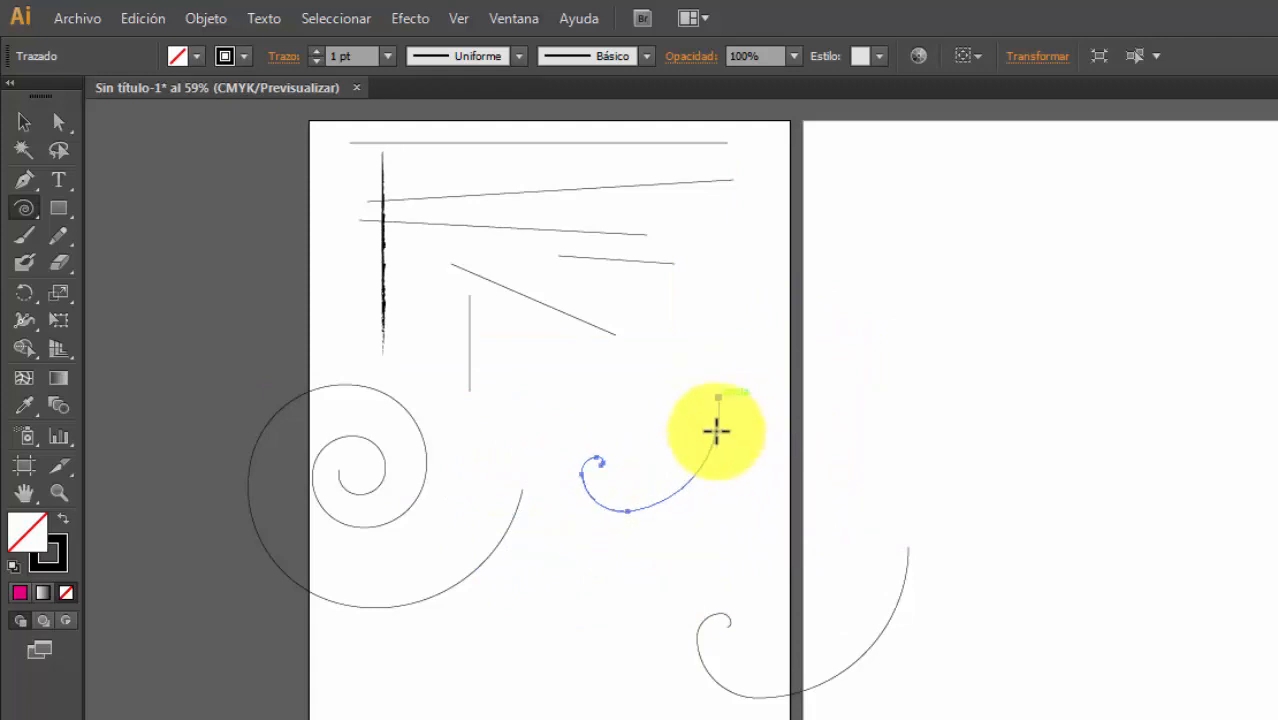
- Change the spiral decay to place a circular spiral of 5,3551 cm radius over the small spiral, and draw two smaller circular ones beside it
{"action": "left_click", "coordinate": [670, 391]}
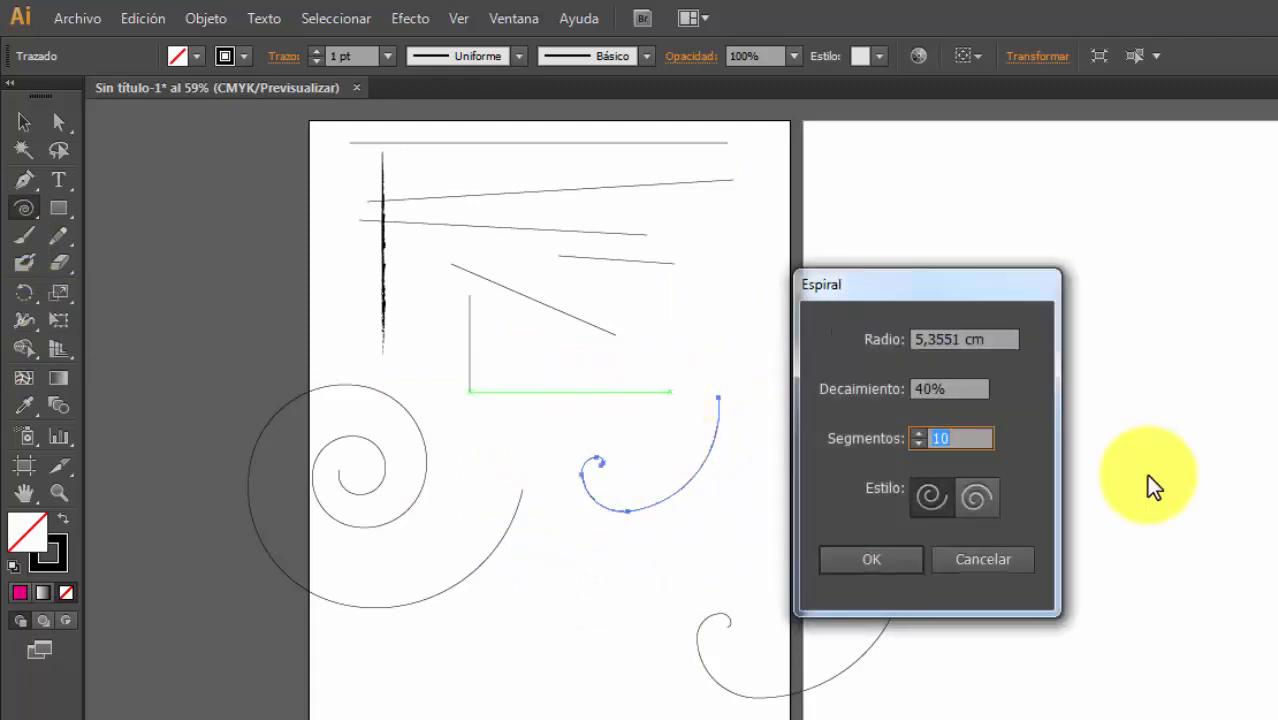
{"action": "left_click", "coordinate": [941, 388]}
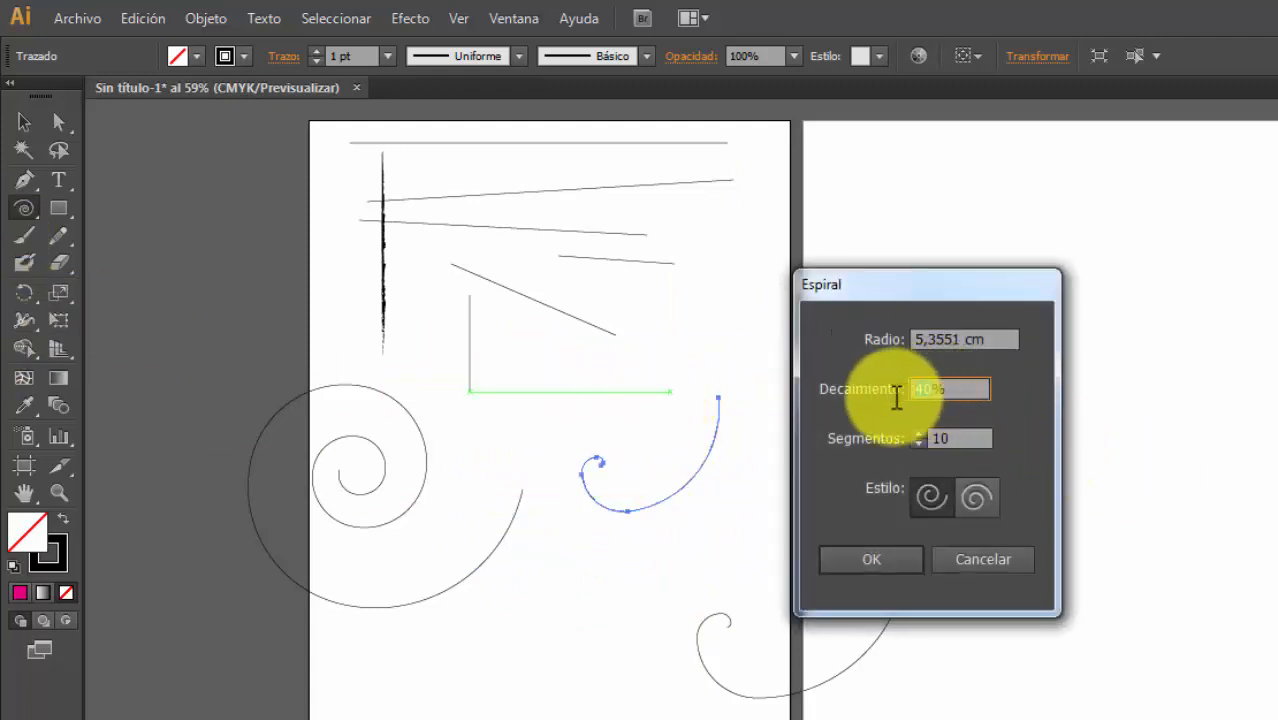
{"action": "left_click", "coordinate": [893, 558]}
{"action": "left_click_drag", "start_coordinate": [634, 398], "coordinate": [685, 442]}
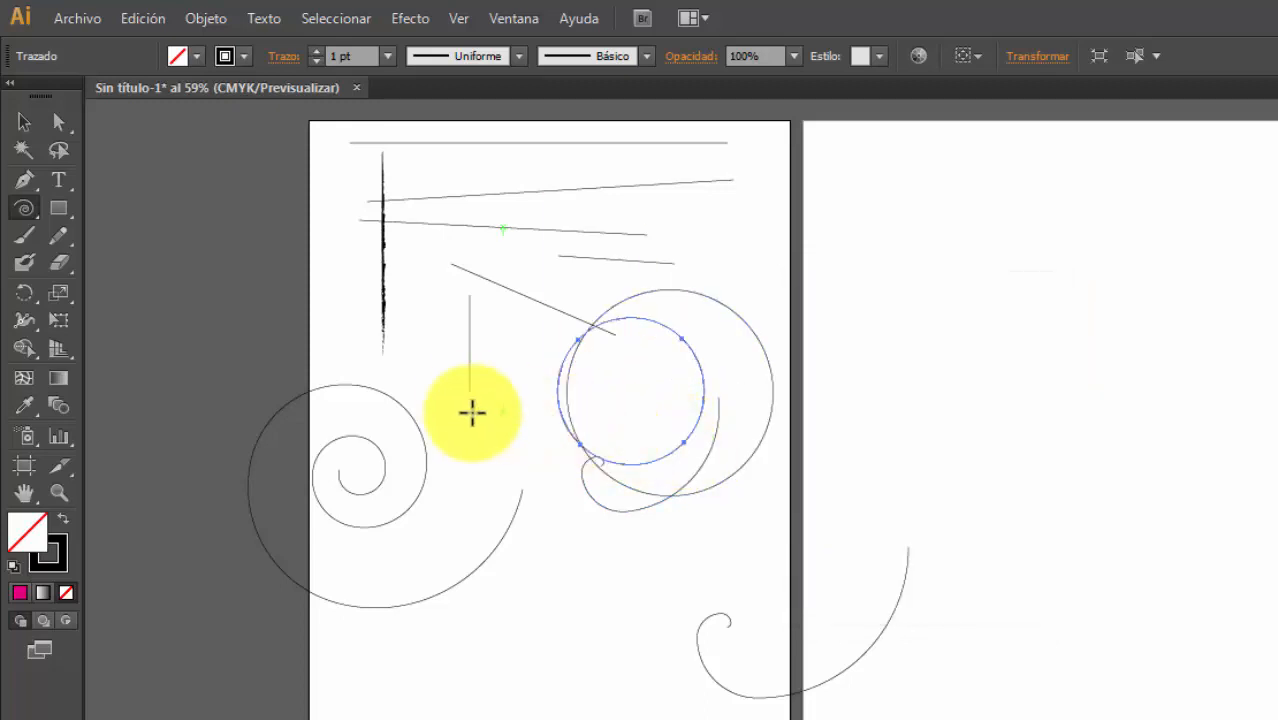
{"action": "left_click_drag", "start_coordinate": [506, 437], "coordinate": [558, 471]}
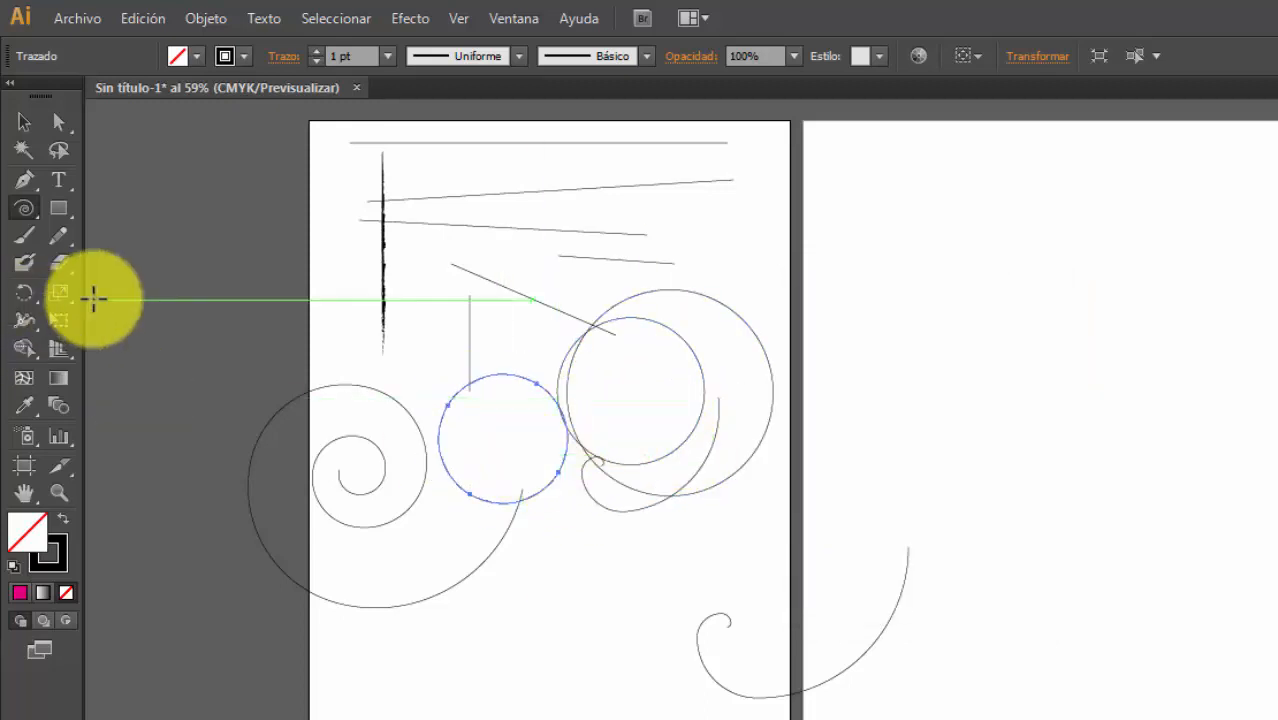
- Place a spiral of 3,3532 cm radius with 80% decay and 10 segments over the circular spirals below the lines
{"action": "left_click", "coordinate": [25, 210]}
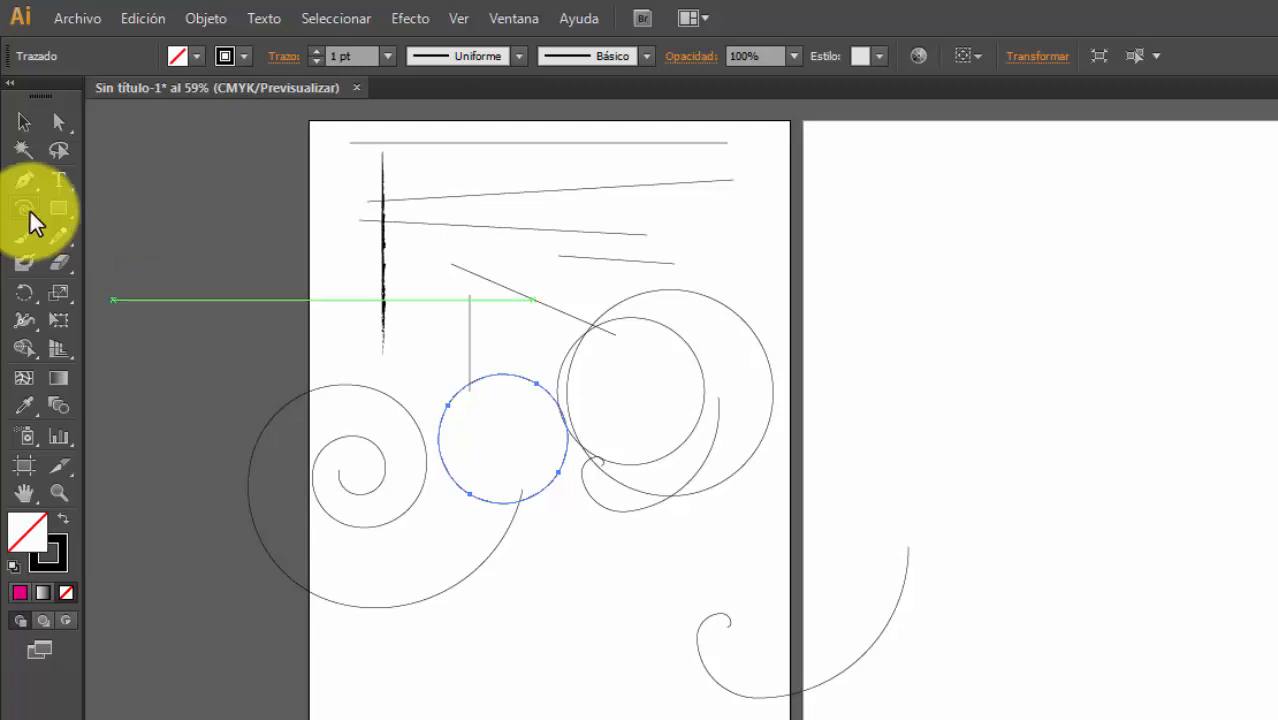
{"action": "left_click", "coordinate": [659, 402]}
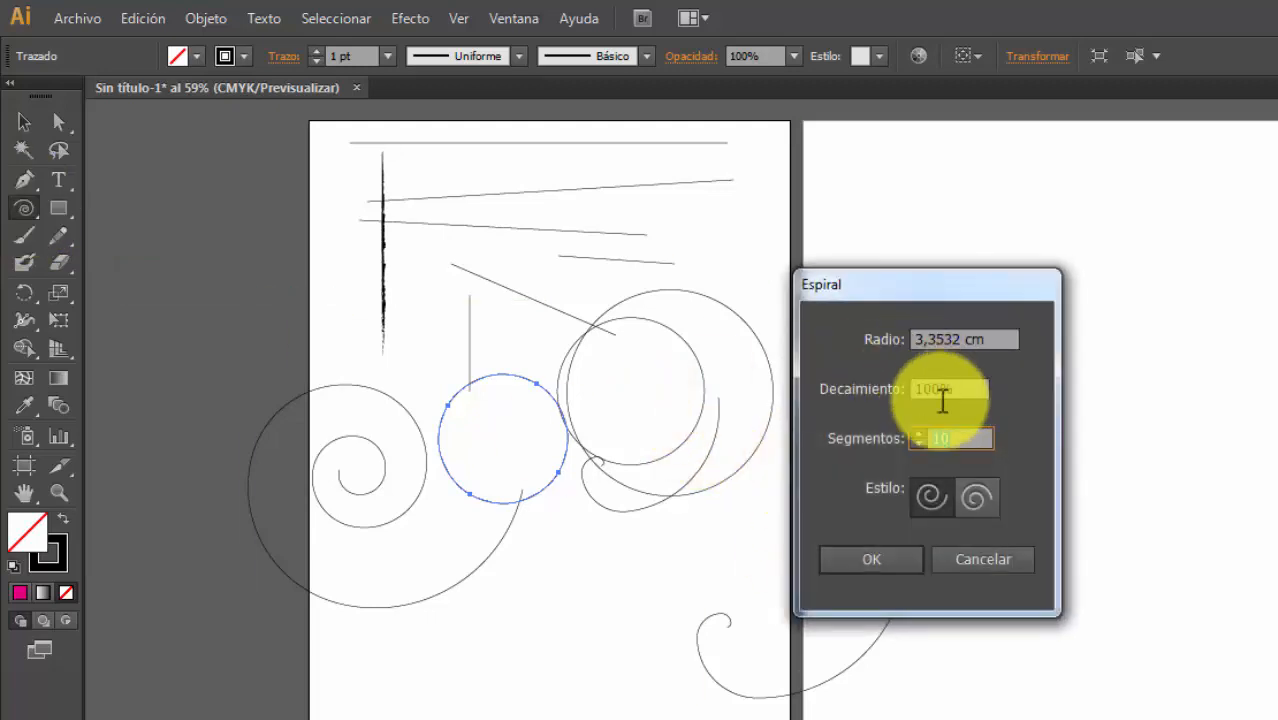
{"action": "left_click_drag", "start_coordinate": [948, 390], "coordinate": [827, 408]}
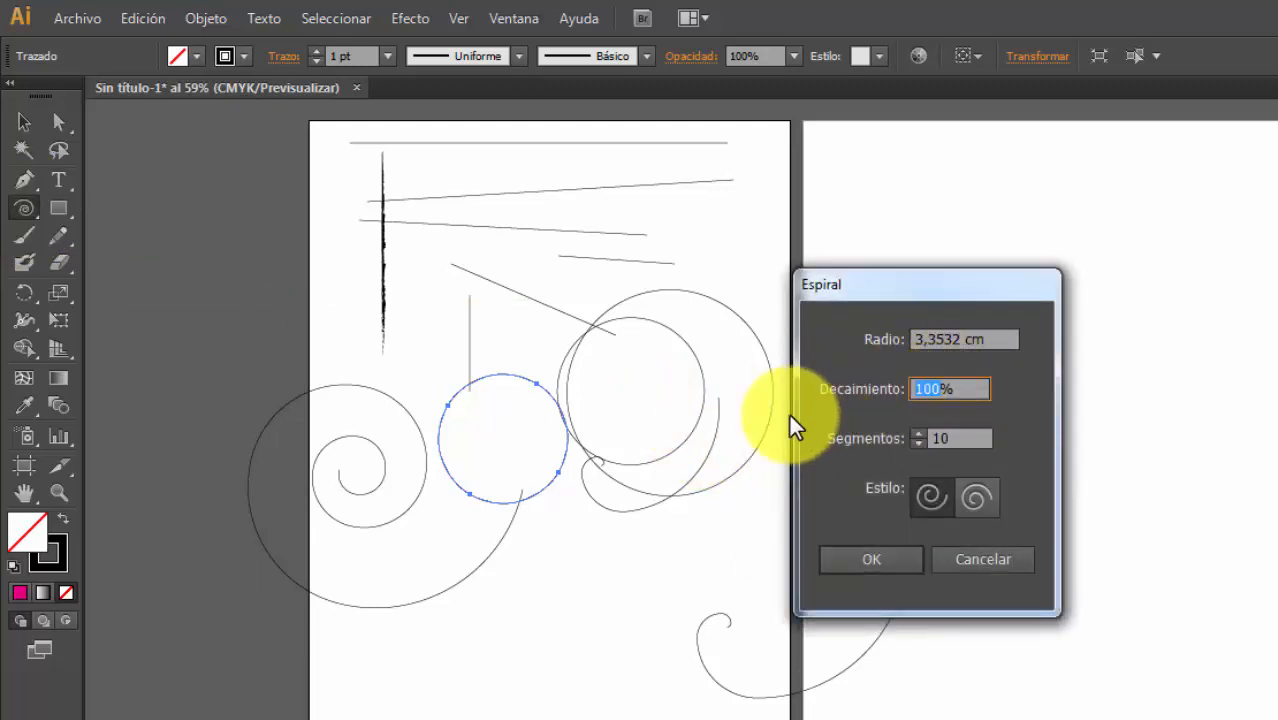
{"action": "type", "text": "80"}
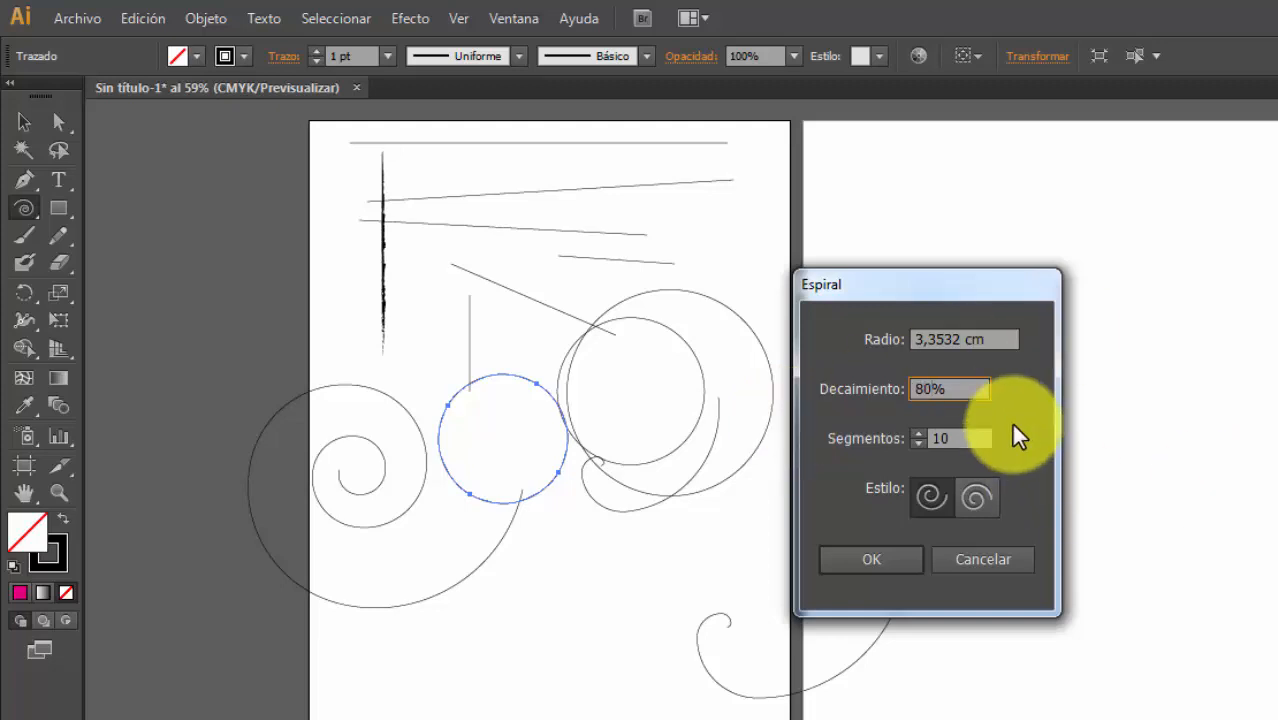
{"action": "left_click", "coordinate": [849, 562]}
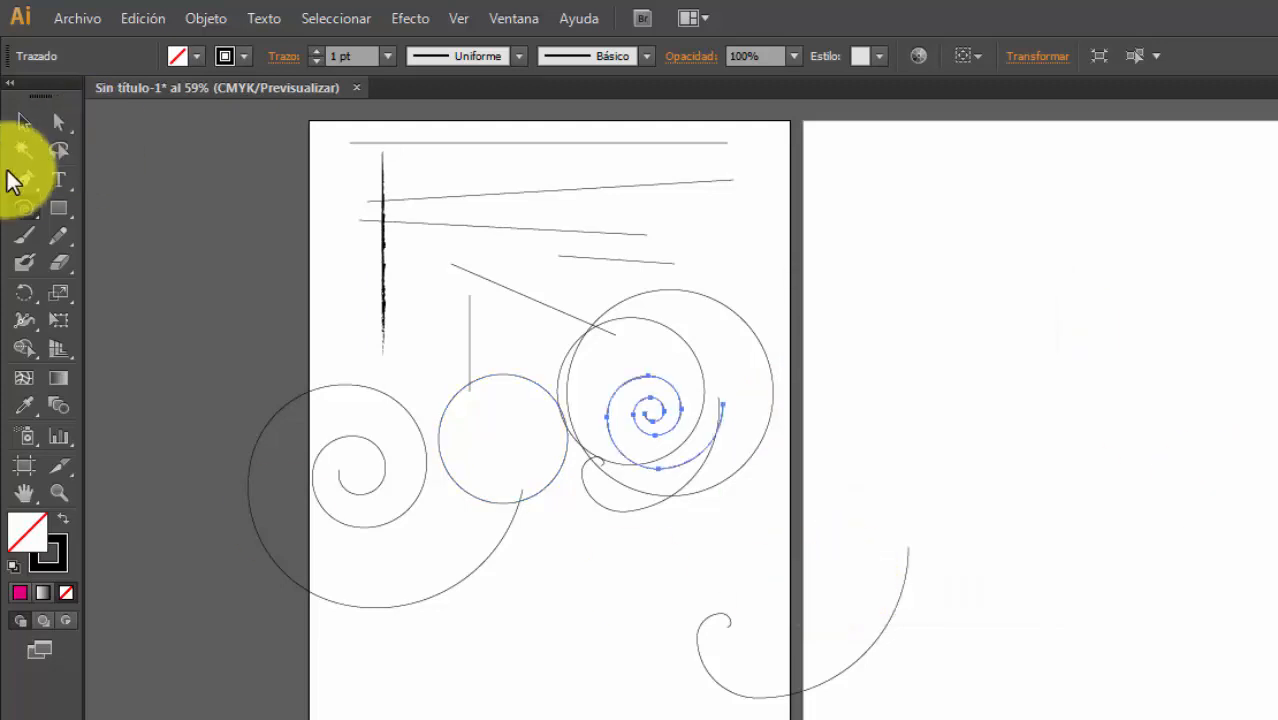
- Delete all the spirals and circular shapes together with the two vertical strokes among the lines
{"action": "left_click", "coordinate": [20, 123]}
{"action": "left_click_drag", "start_coordinate": [232, 356], "coordinate": [845, 685]}
{"action": "key", "text": "Delete"}
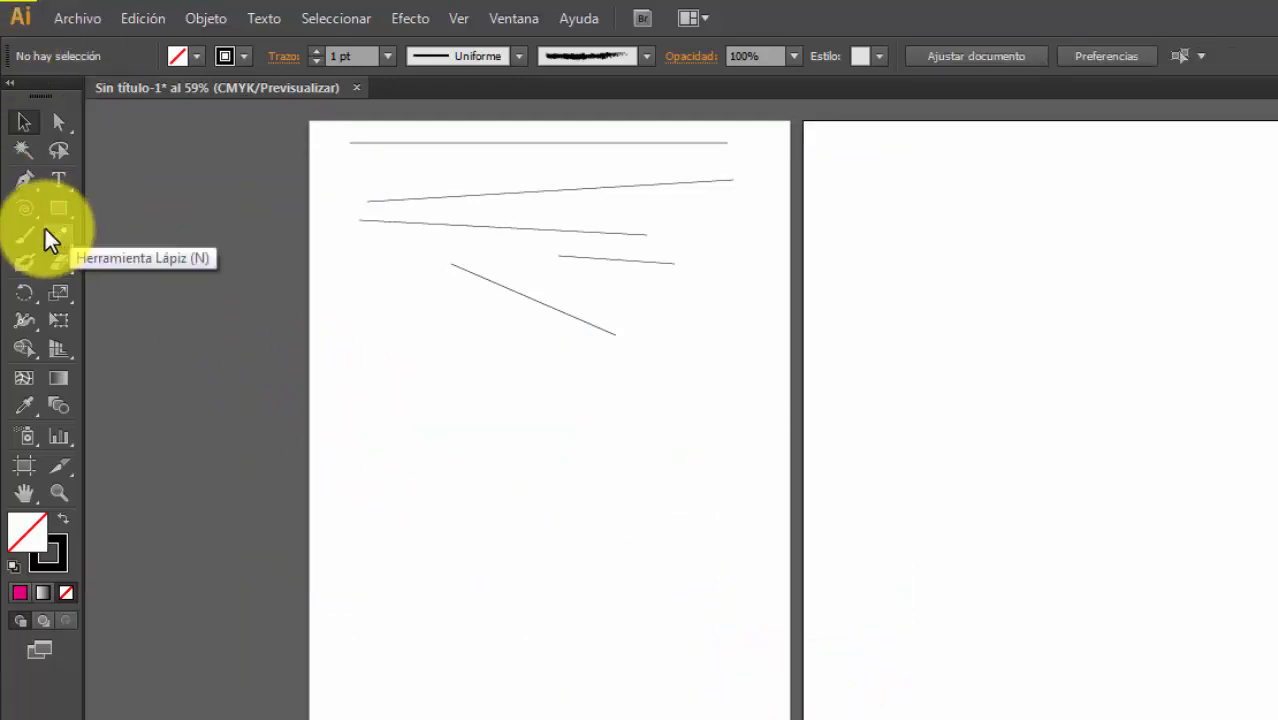
- Draw a spiral about 12,48 by 11,44 cm over the page's left edge, adding extra inner segments while drawing
{"action": "left_click", "coordinate": [26, 208]}
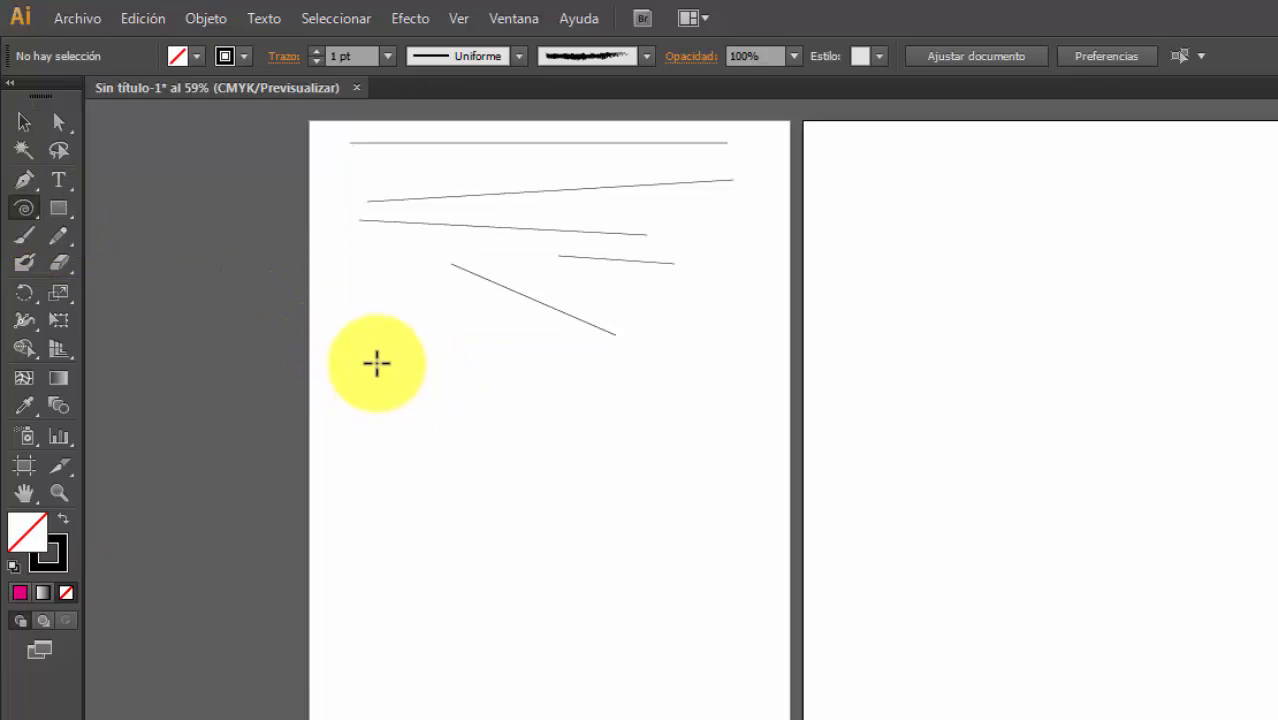
{"action": "left_click_drag", "start_coordinate": [376, 364], "coordinate": [489, 448]}
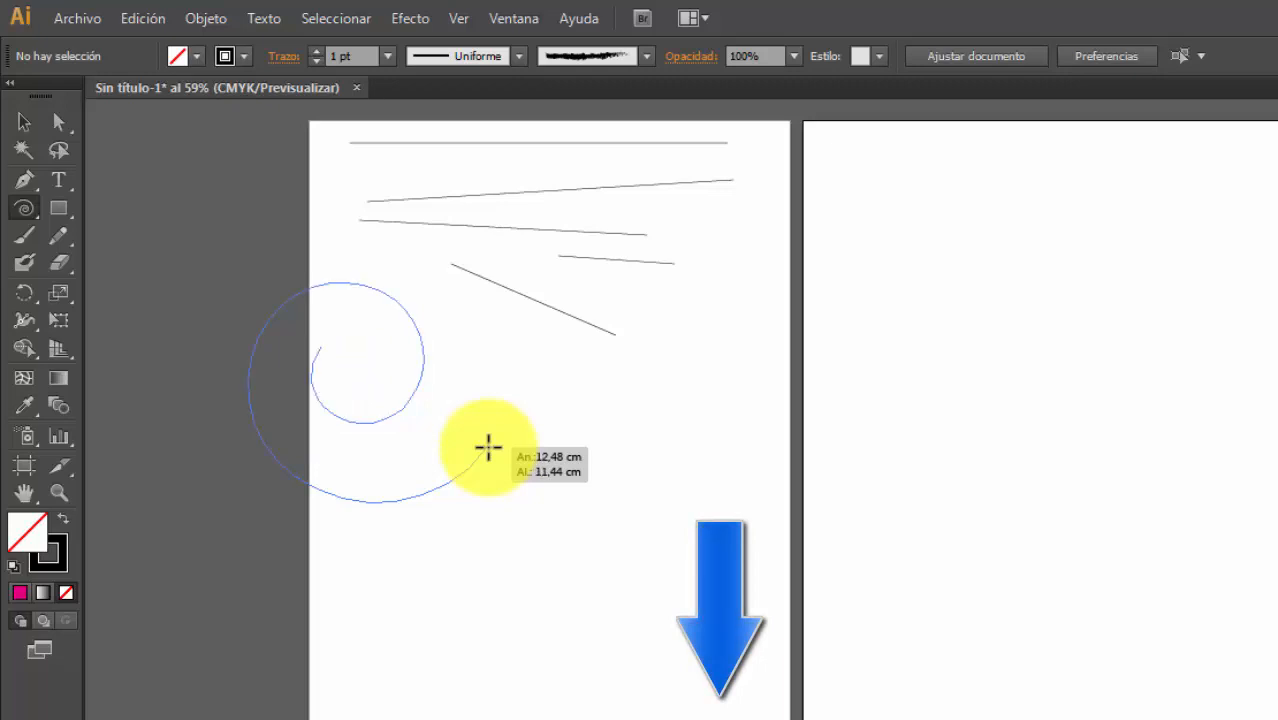
{"action": "key", "text": "Up"}
{"action": "key", "text": "Up"}
{"action": "key", "text": "Up"}
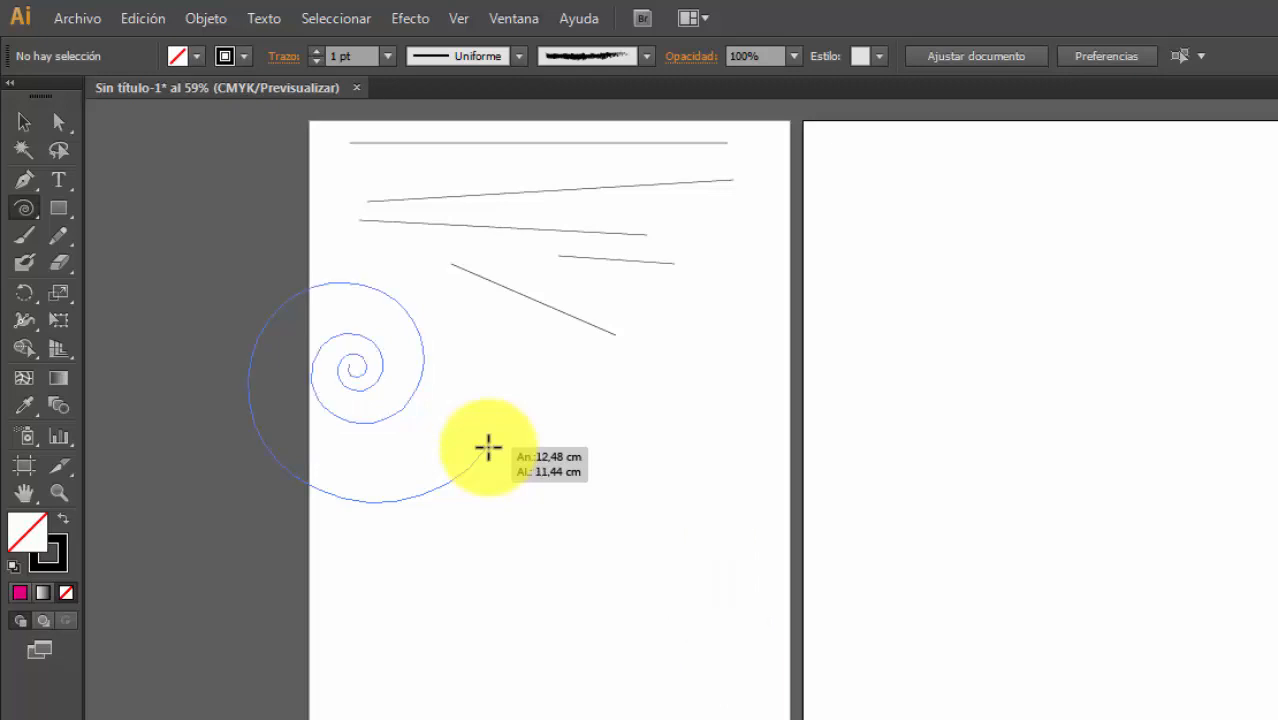
{"action": "left_click_drag", "start_coordinate": [488, 449], "coordinate": [488, 449]}
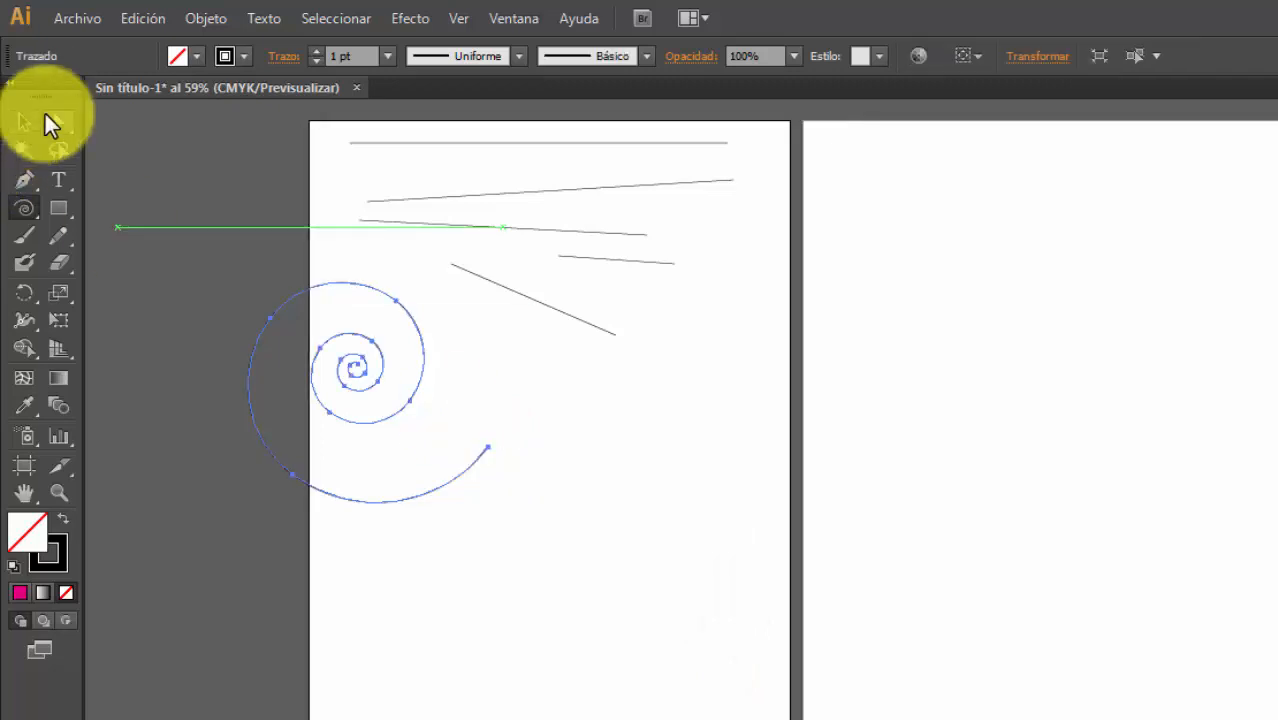
- Delete the spiral below the lines
{"action": "left_click", "coordinate": [24, 121]}
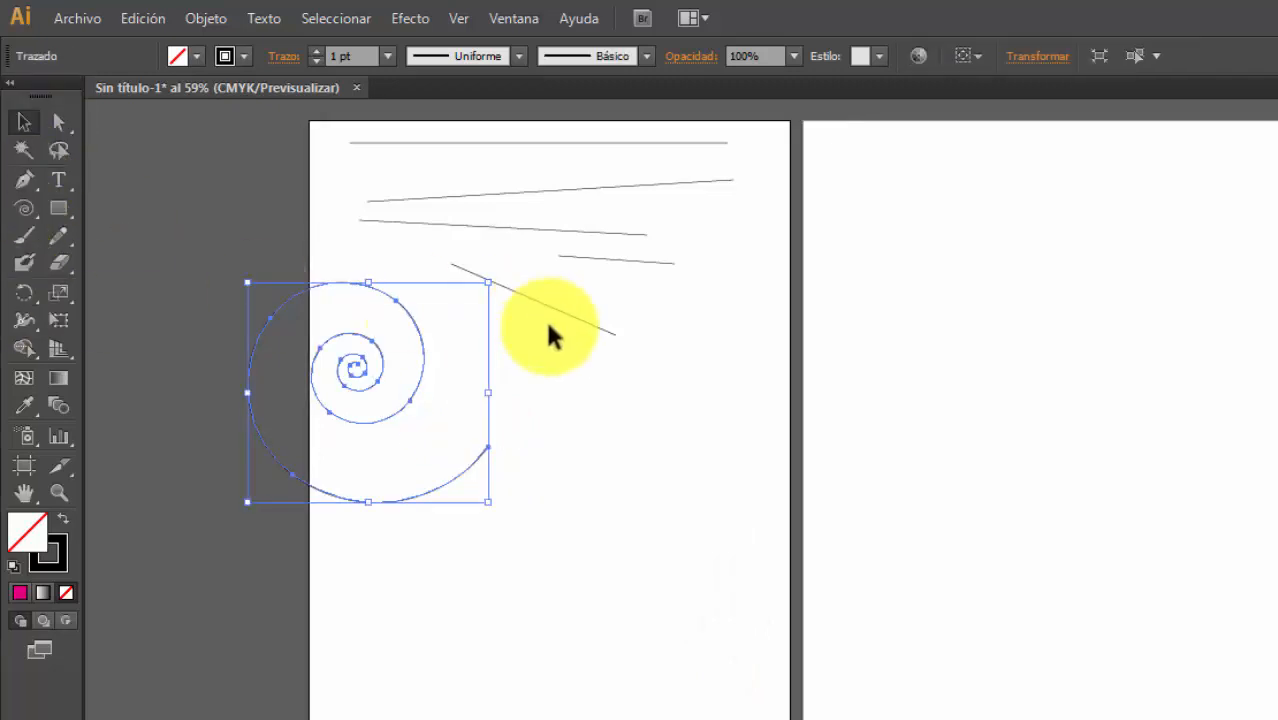
{"action": "left_click", "coordinate": [594, 452]}
{"action": "left_click_drag", "start_coordinate": [160, 262], "coordinate": [320, 428]}
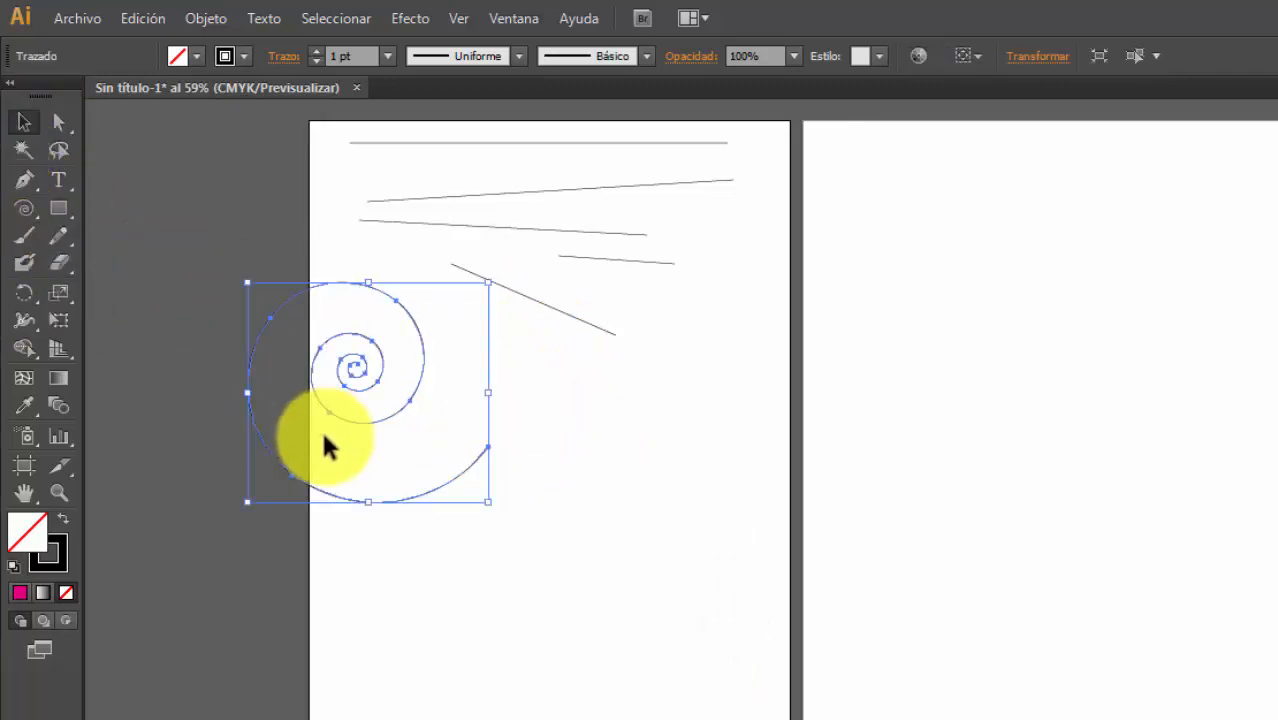
{"action": "key", "text": "Delete"}
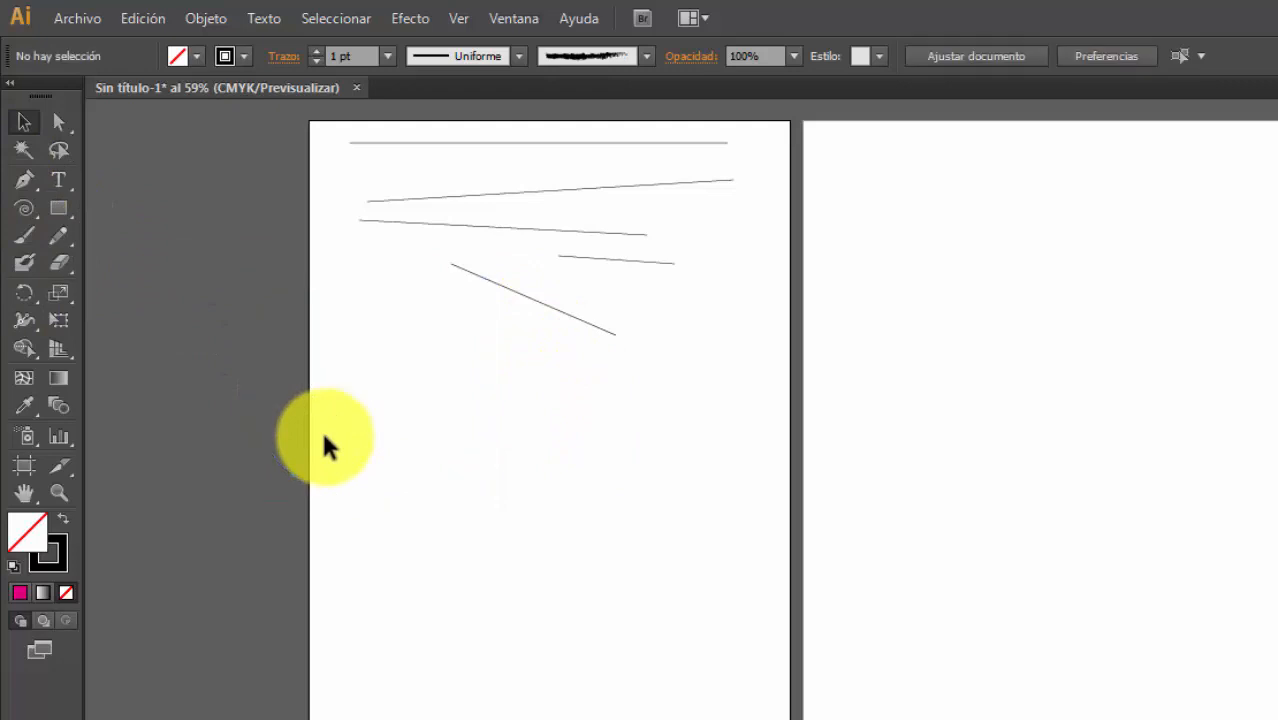
- Draw a rectangular grid about 15,67 cm square with six rows and six columns below the lines
{"action": "left_click", "coordinate": [27, 207]}
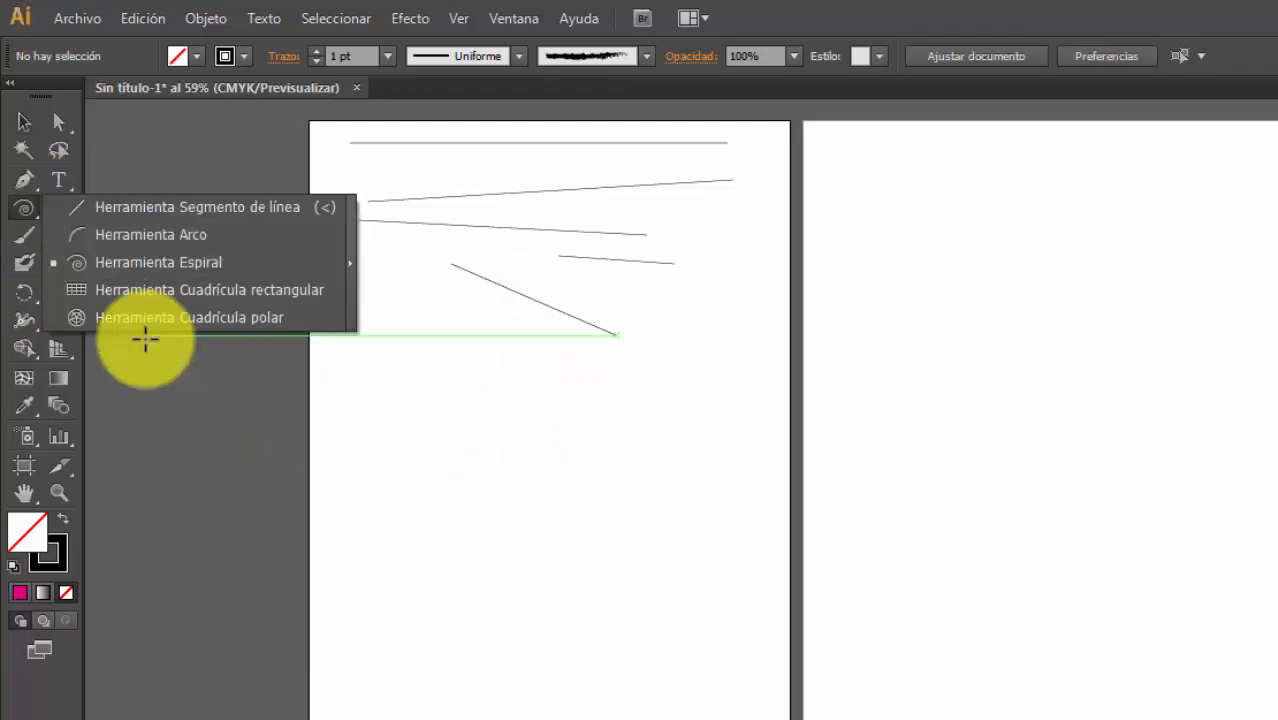
{"action": "left_click", "coordinate": [250, 289]}
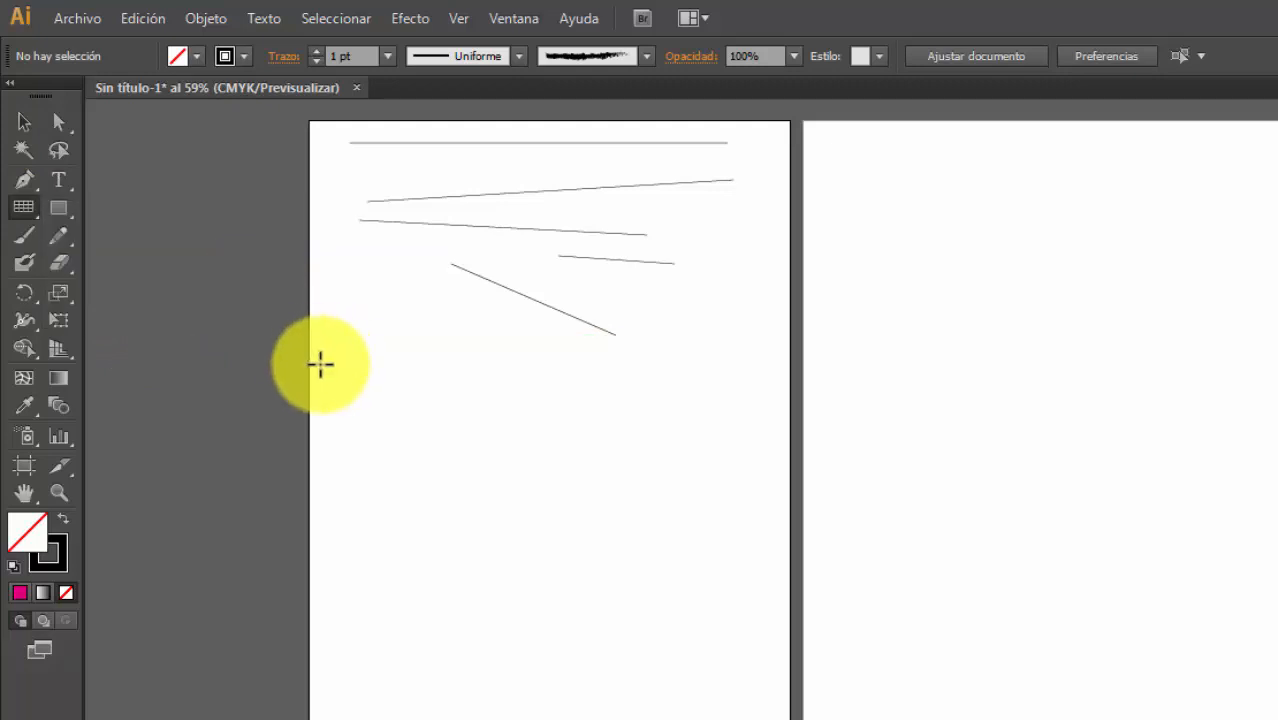
{"action": "left_click_drag", "start_coordinate": [350, 352], "coordinate": [525, 511]}
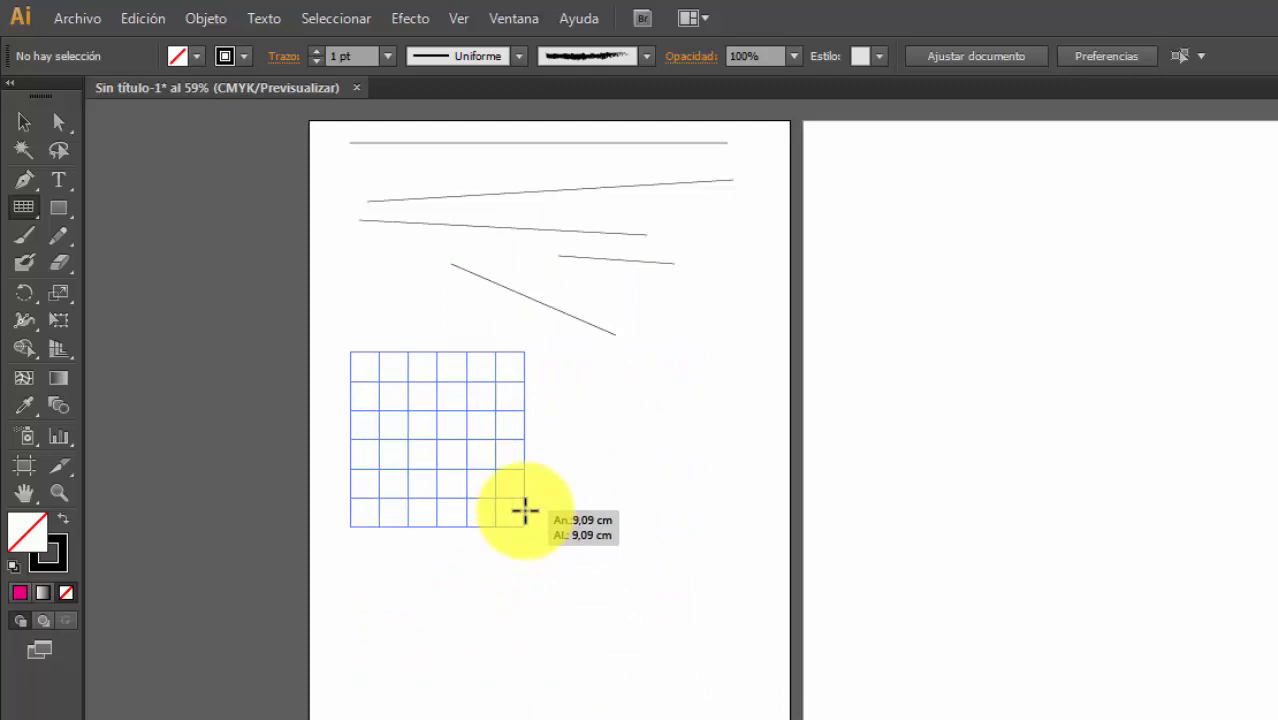
{"action": "left_click_drag", "start_coordinate": [525, 511], "coordinate": [585, 655]}
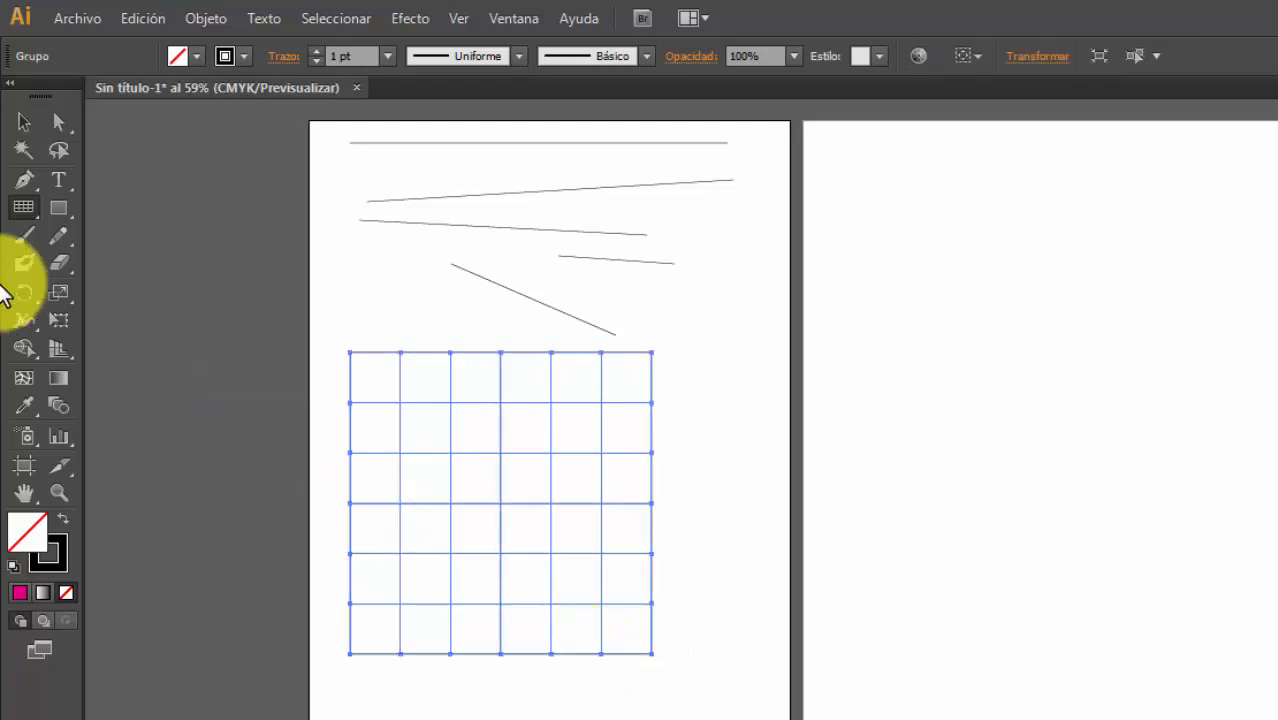
- Set the horizontal divider skew to 258% in the Rectangular Grid tool options
{"action": "double_click", "coordinate": [24, 210]}
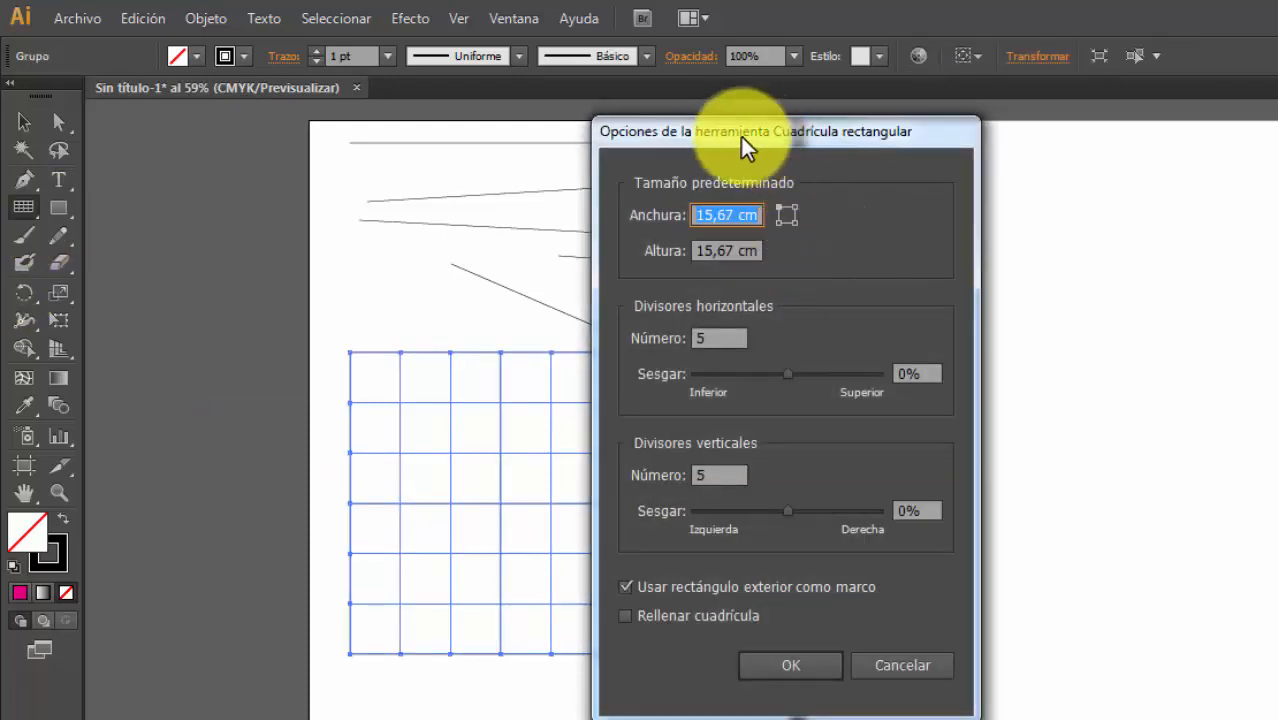
{"action": "left_click_drag", "start_coordinate": [724, 140], "coordinate": [846, 149]}
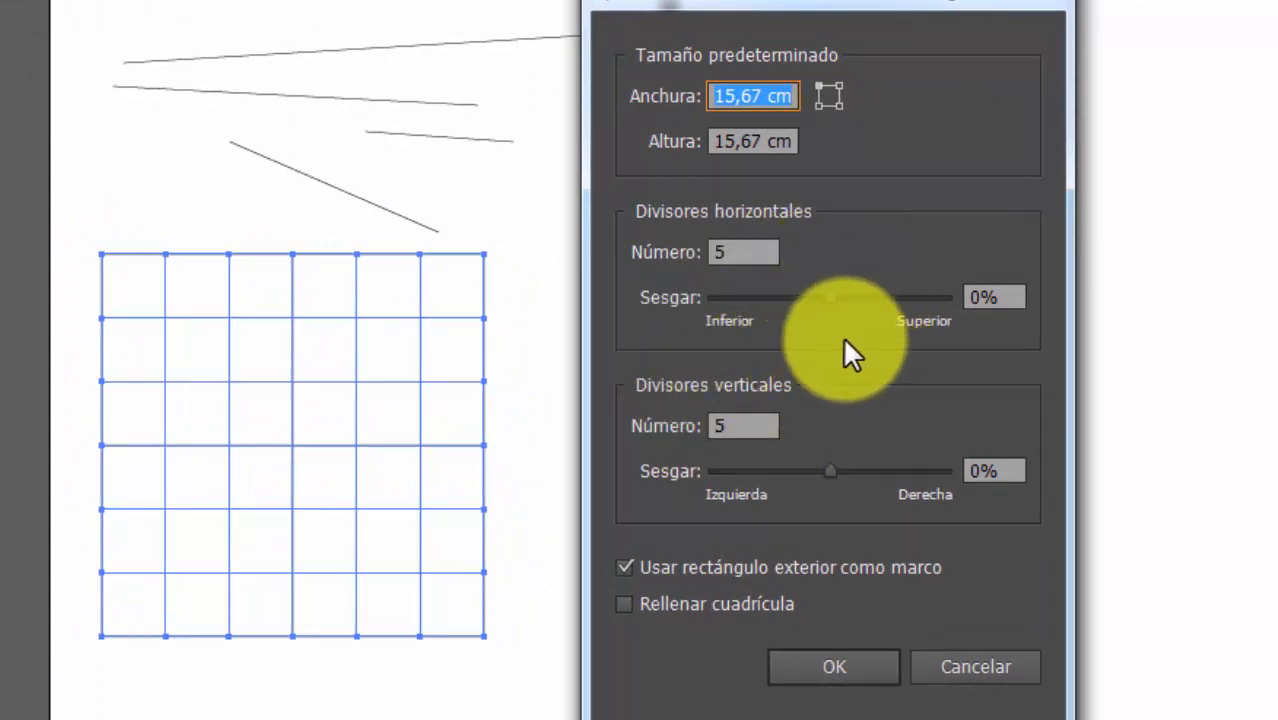
{"action": "left_click", "coordinate": [831, 297]}
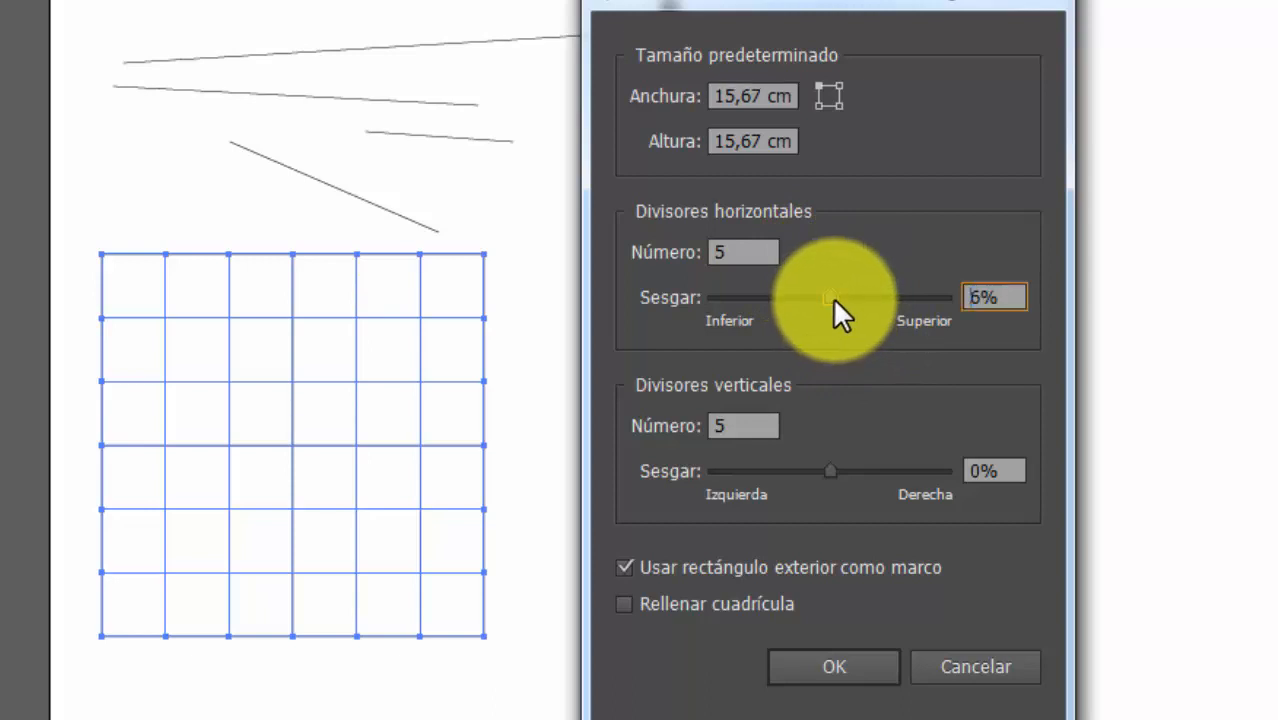
{"action": "left_click_drag", "start_coordinate": [832, 297], "coordinate": [890, 300]}
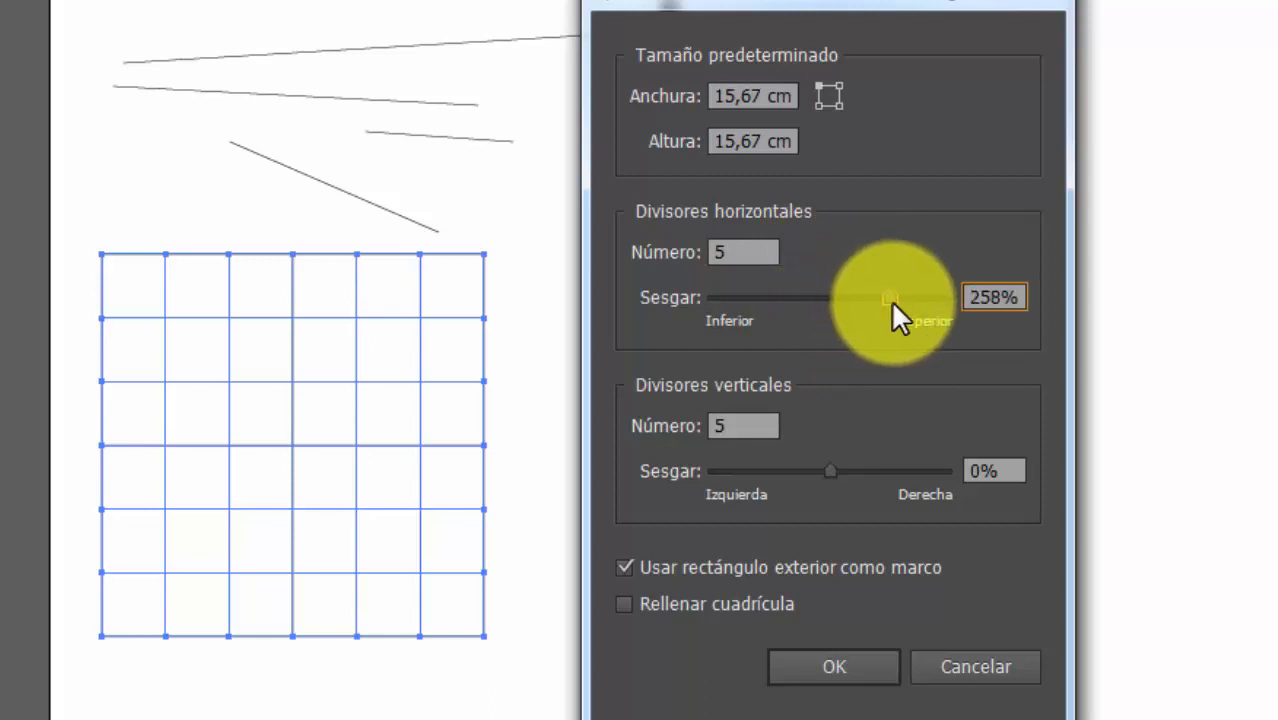
{"action": "left_click", "coordinate": [855, 684]}
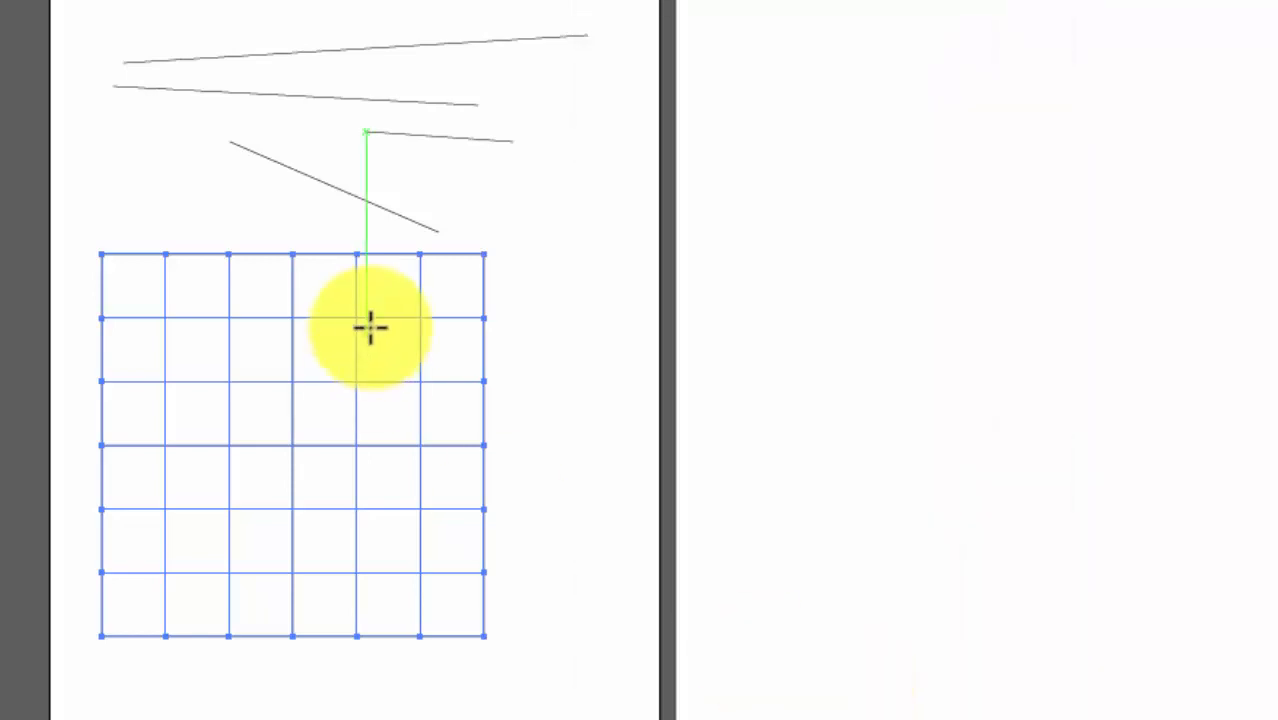
- Place a skewed grid 15,67 cm wide and high, and move it beside the evenly spaced grid, clear of its right edge
{"action": "left_click", "coordinate": [485, 378]}
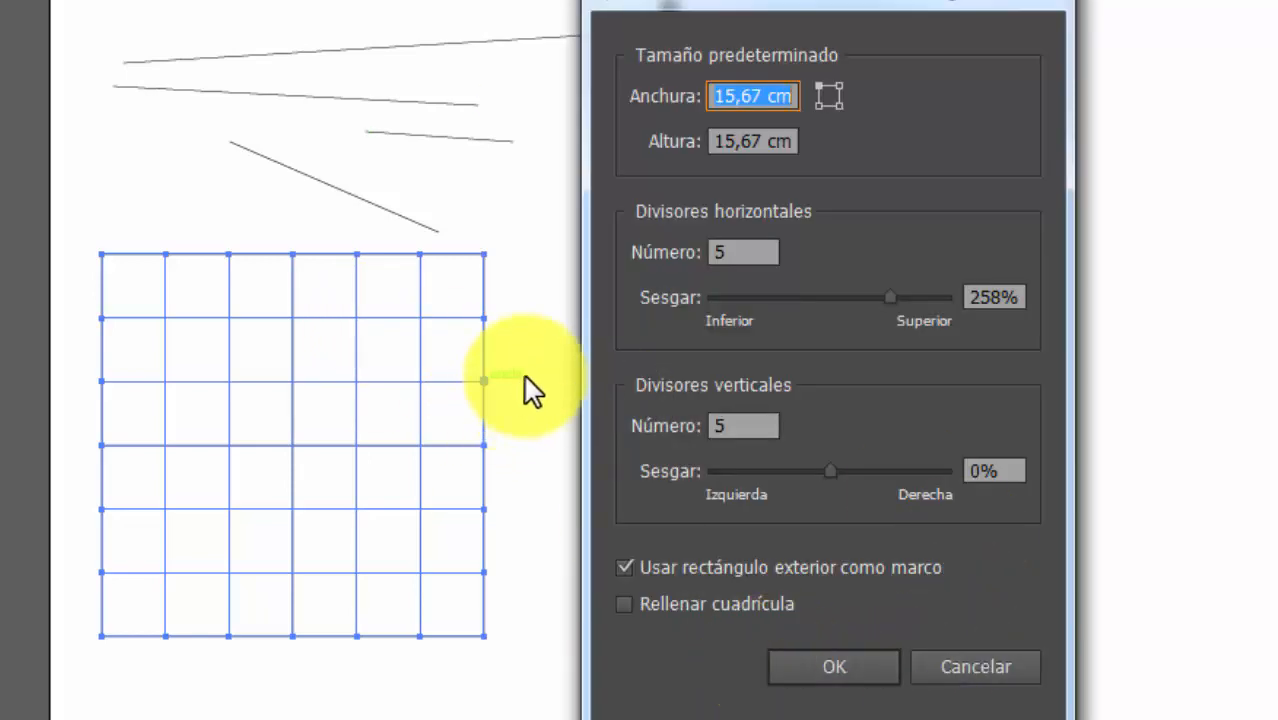
{"action": "left_click", "coordinate": [834, 666]}
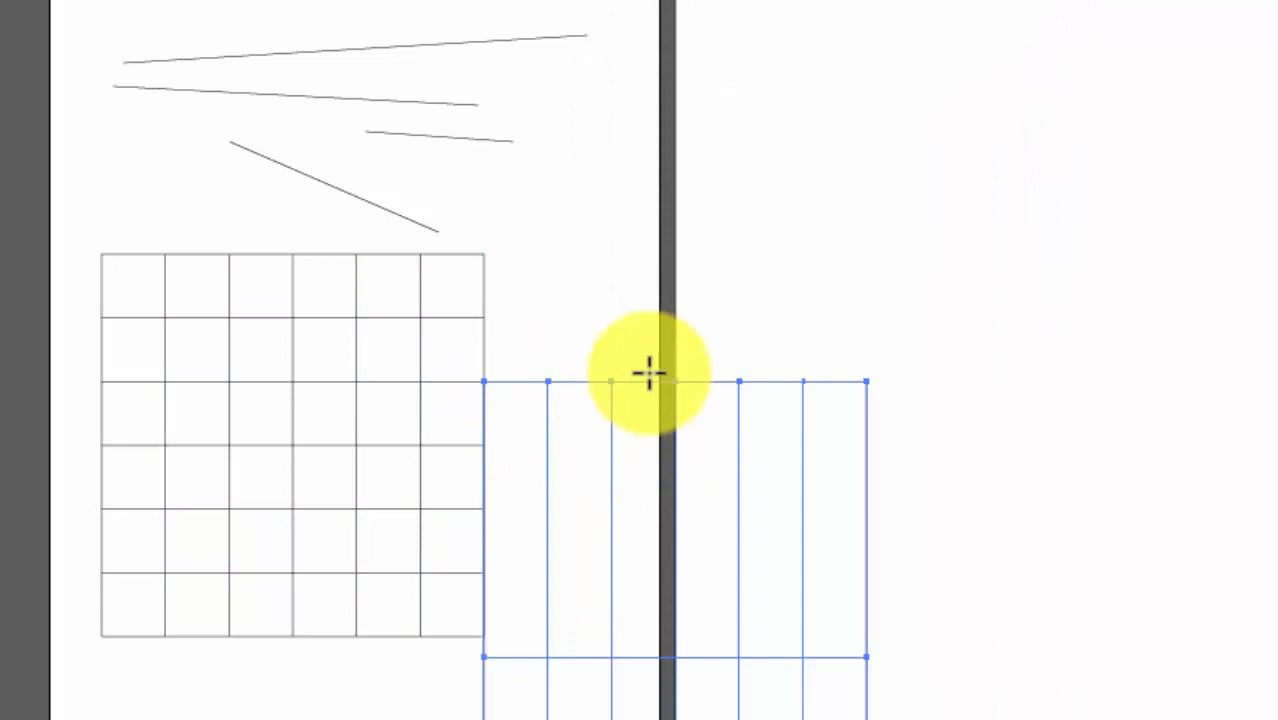
{"action": "key", "text": "v"}
{"action": "left_click_drag", "start_coordinate": [713, 466], "coordinate": [774, 380]}
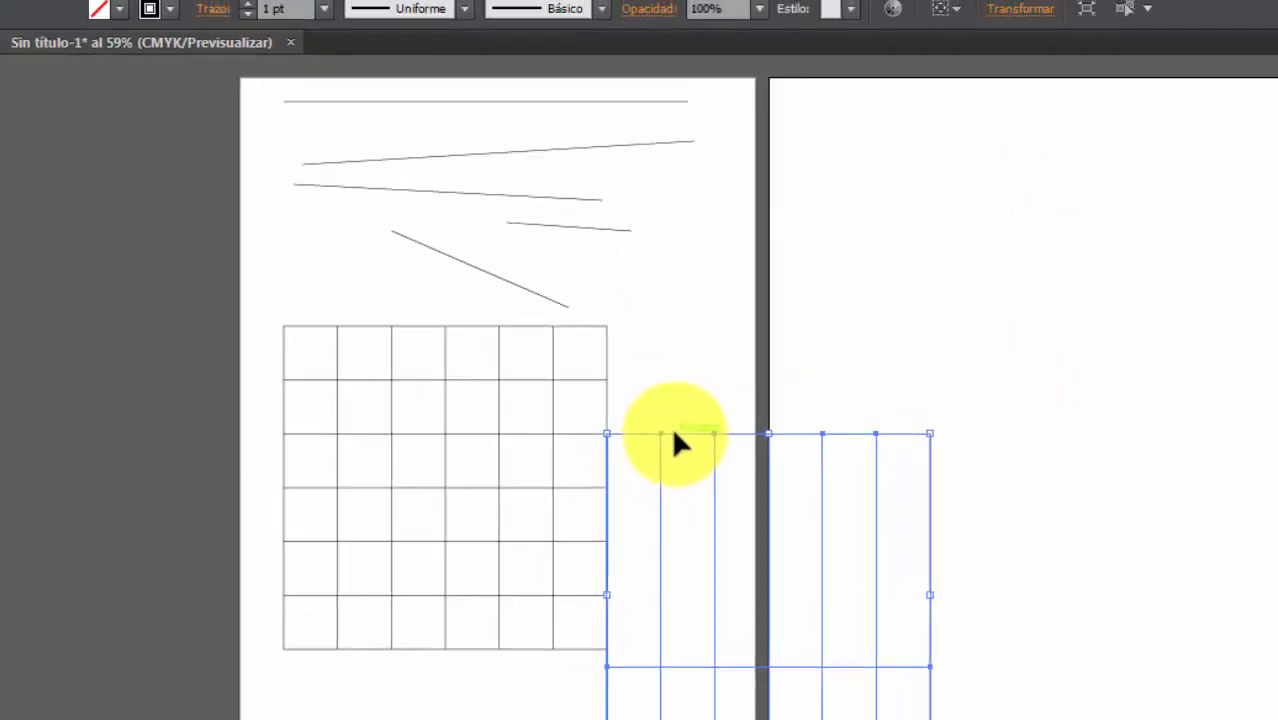
{"action": "left_click_drag", "start_coordinate": [674, 433], "coordinate": [717, 343]}
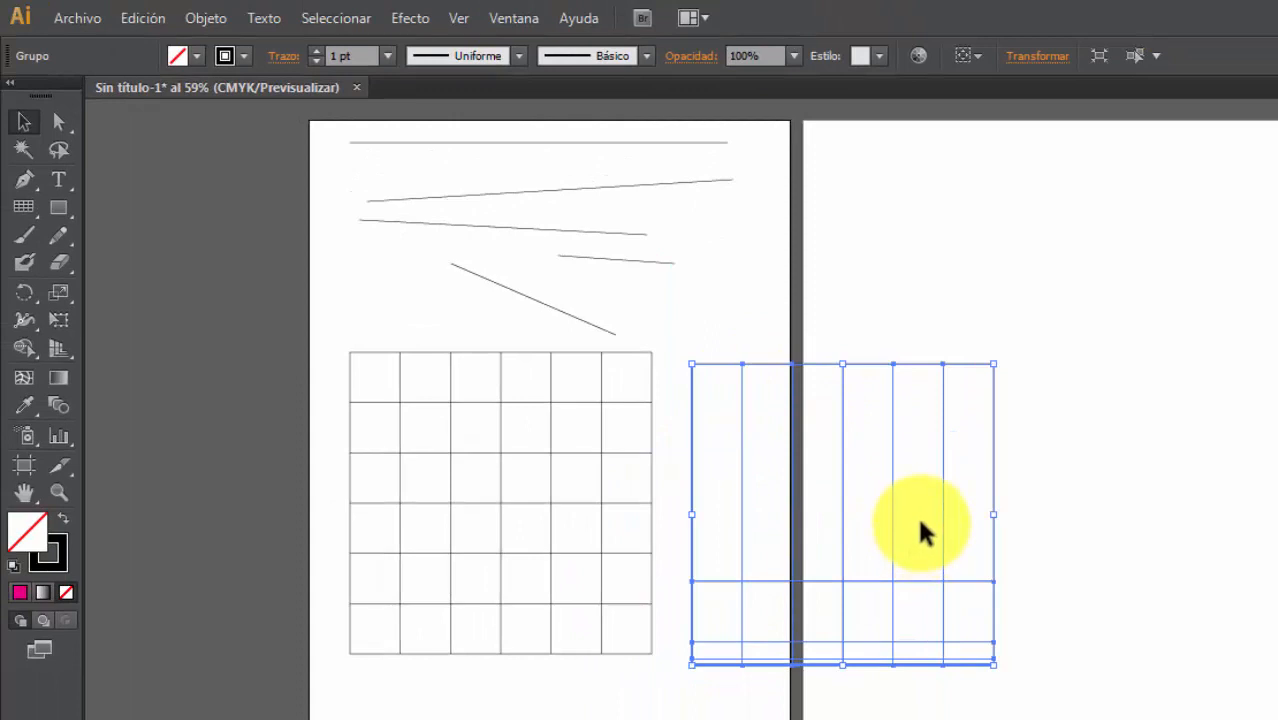
- Delete both grids and reset the horizontal divider skew to 0% in the Rectangular Grid tool options
{"action": "left_click_drag", "start_coordinate": [1064, 467], "coordinate": [491, 600]}
{"action": "key", "text": "Delete"}
{"action": "double_click", "coordinate": [20, 208]}
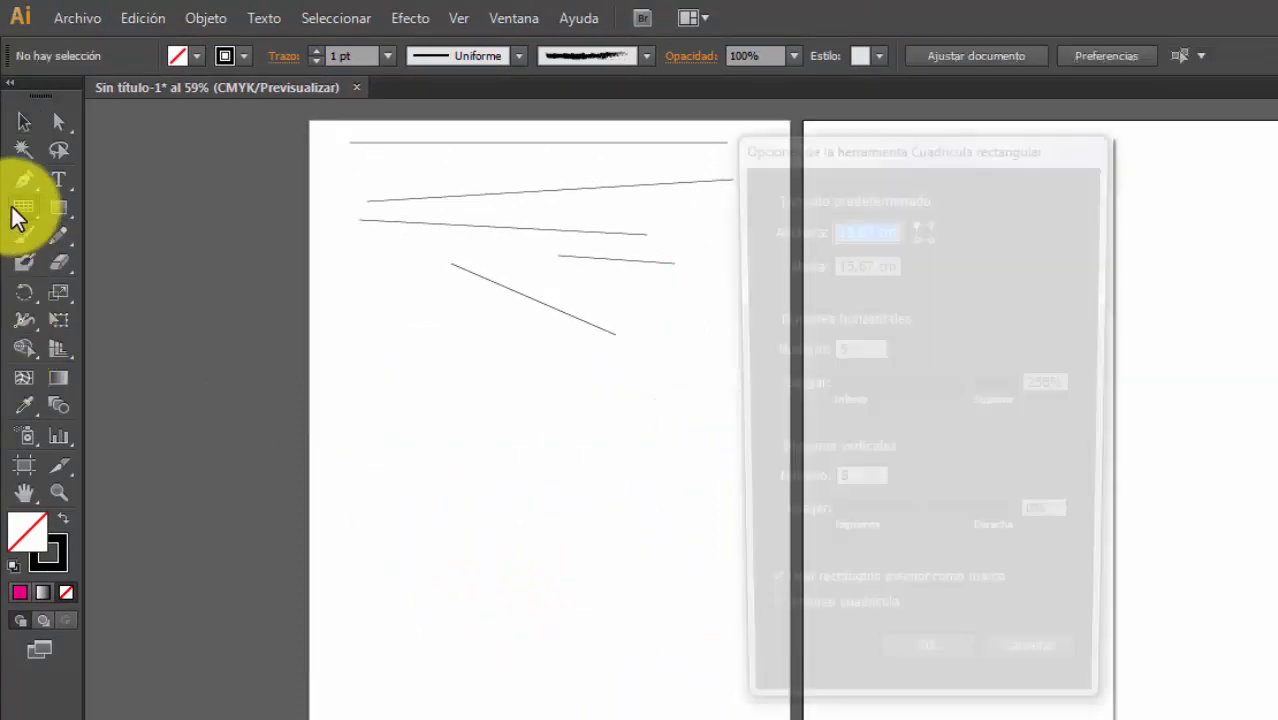
{"action": "left_click_drag", "start_coordinate": [1100, 386], "coordinate": [1022, 386]}
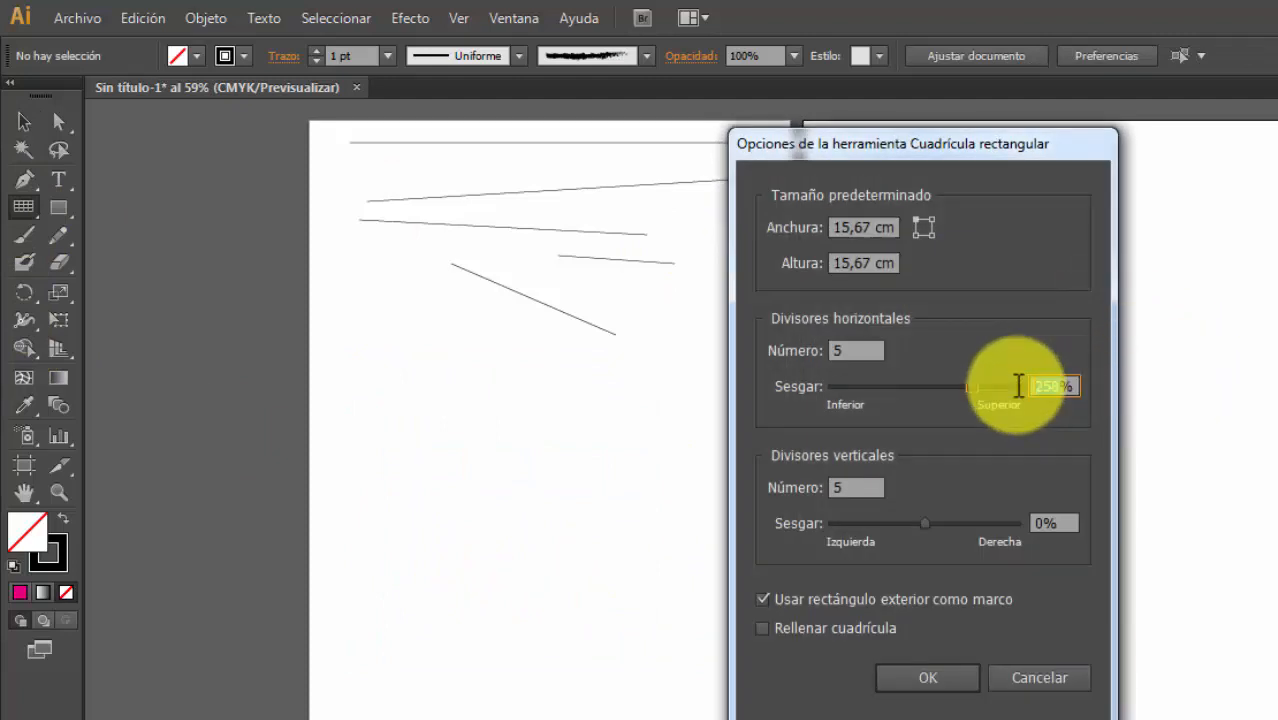
{"action": "type", "text": "0"}
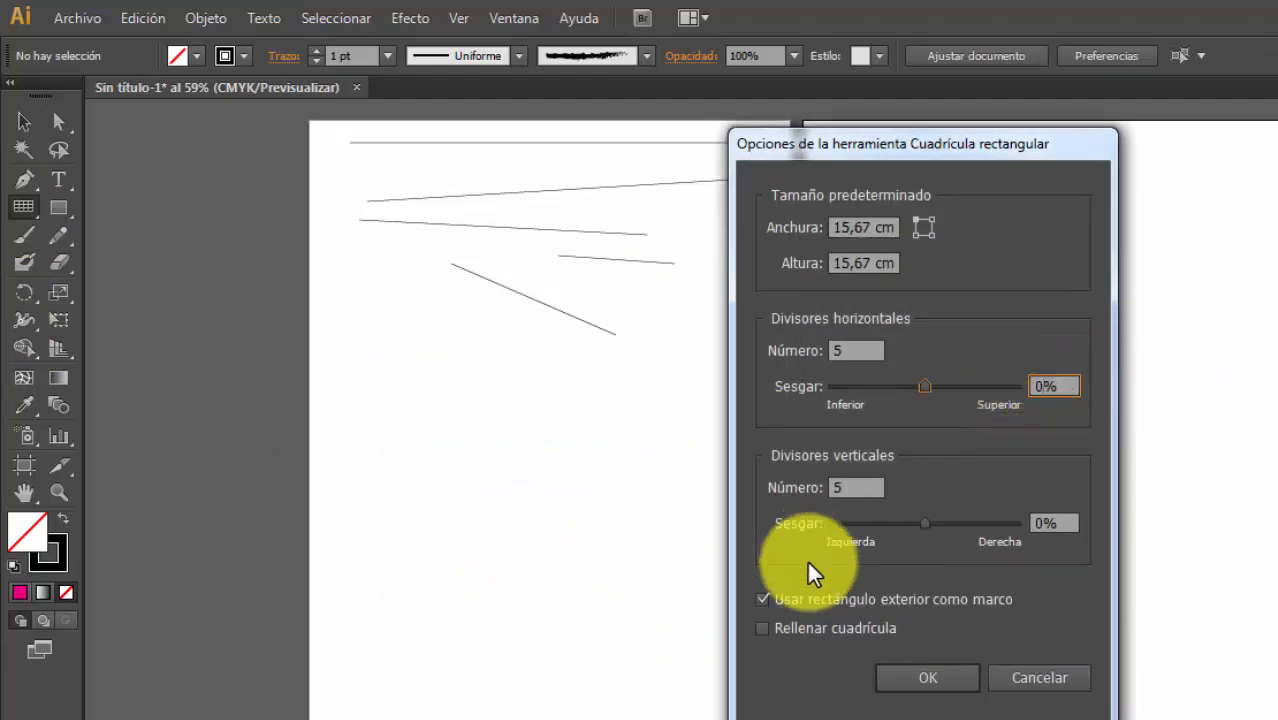
{"action": "left_click", "coordinate": [922, 677]}
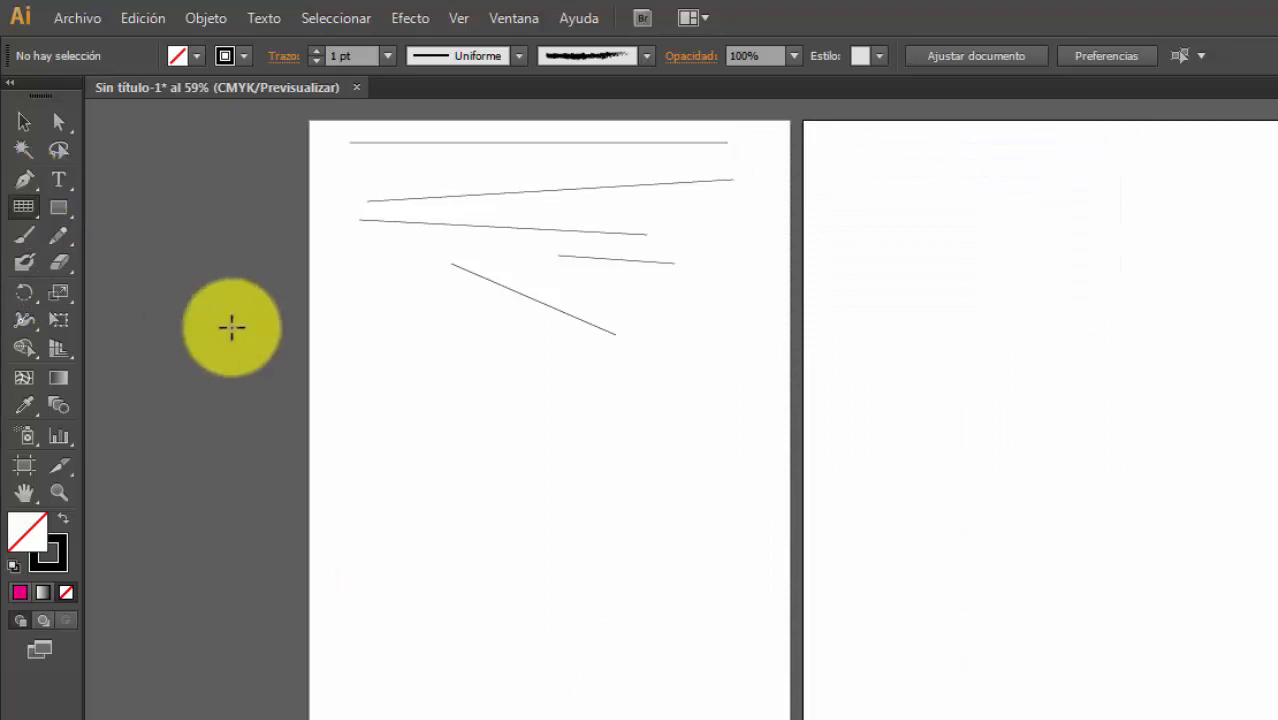
- Draw a rectangular grid below the lines, adjusting its dividers while drawing to 5 rows and 12 columns, and deselect it
{"action": "left_click_drag", "start_coordinate": [337, 351], "coordinate": [628, 622]}
{"action": "key", "text": "Up"}
{"action": "key", "text": "Up"}
{"action": "key", "text": "Up"}
{"action": "key", "text": "Up"}
{"action": "key", "text": "Up"}
{"action": "key", "text": "Up"}
{"action": "key", "text": "Up"}
{"action": "key", "text": "Up"}
{"action": "key", "text": "Up"}
{"action": "key", "text": "Right"}
{"action": "key", "text": "Right"}
{"action": "key", "text": "Right"}
{"action": "key", "text": "Right"}
{"action": "key", "text": "Right"}
{"action": "key", "text": "Right"}
{"action": "key", "text": "Right"}
{"action": "key", "text": "Right"}
{"action": "key", "text": "Right"}
{"action": "key", "text": "Right"}
{"action": "key", "text": "Right"}
{"action": "key", "text": "Right"}
{"action": "key", "text": "Right"}
{"action": "key", "text": "Right"}
{"action": "key", "text": "Right"}
{"action": "key", "text": "Right"}
{"action": "key", "text": "Right"}
{"action": "key", "text": "Right"}
{"action": "key", "text": "Right"}
{"action": "key", "text": "Left"}
{"action": "key", "text": "Left"}
{"action": "key", "text": "Left"}
{"action": "key", "text": "Left"}
{"action": "key", "text": "Left"}
{"action": "key", "text": "Left"}
{"action": "key", "text": "Left"}
{"action": "key", "text": "Left"}
{"action": "key", "text": "Left"}
{"action": "key", "text": "Left"}
{"action": "key", "text": "Left"}
{"action": "key", "text": "Left"}
{"action": "key", "text": "Left"}
{"action": "key", "text": "Left"}
{"action": "key", "text": "Left"}
{"action": "key", "text": "Left"}
{"action": "key", "text": "Left"}
{"action": "key", "text": "Left"}
{"action": "key", "text": "Left"}
{"action": "key", "text": "Left"}
{"action": "key", "text": "Right"}
{"action": "key", "text": "Right"}
{"action": "key", "text": "Right"}
{"action": "key", "text": "Right"}
{"action": "key", "text": "Right"}
{"action": "key", "text": "Right"}
{"action": "key", "text": "Right"}
{"action": "key", "text": "Right"}
{"action": "key", "text": "Right"}
{"action": "key", "text": "Right"}
{"action": "key", "text": "Down"}
{"action": "key", "text": "Down"}
{"action": "key", "text": "Down"}
{"action": "key", "text": "Down"}
{"action": "key", "text": "Down"}
{"action": "key", "text": "Down"}
{"action": "key", "text": "Down"}
{"action": "key", "text": "Down"}
{"action": "key", "text": "Down"}
{"action": "key", "text": "Down"}
{"action": "key", "text": "Down"}
{"action": "key", "text": "Down"}
{"action": "key", "text": "Down"}
{"action": "key", "text": "Down"}
{"action": "key", "text": "Up"}
{"action": "left_click", "coordinate": [24, 121]}
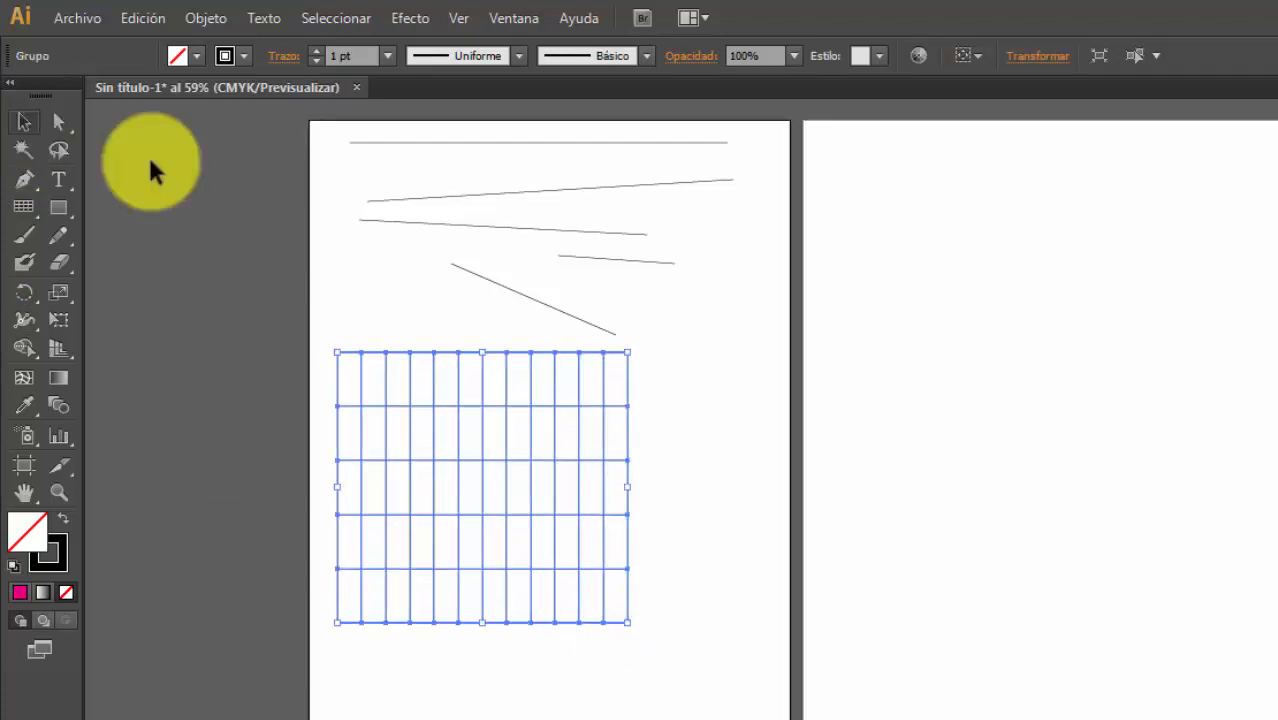
{"action": "left_click", "coordinate": [765, 389]}
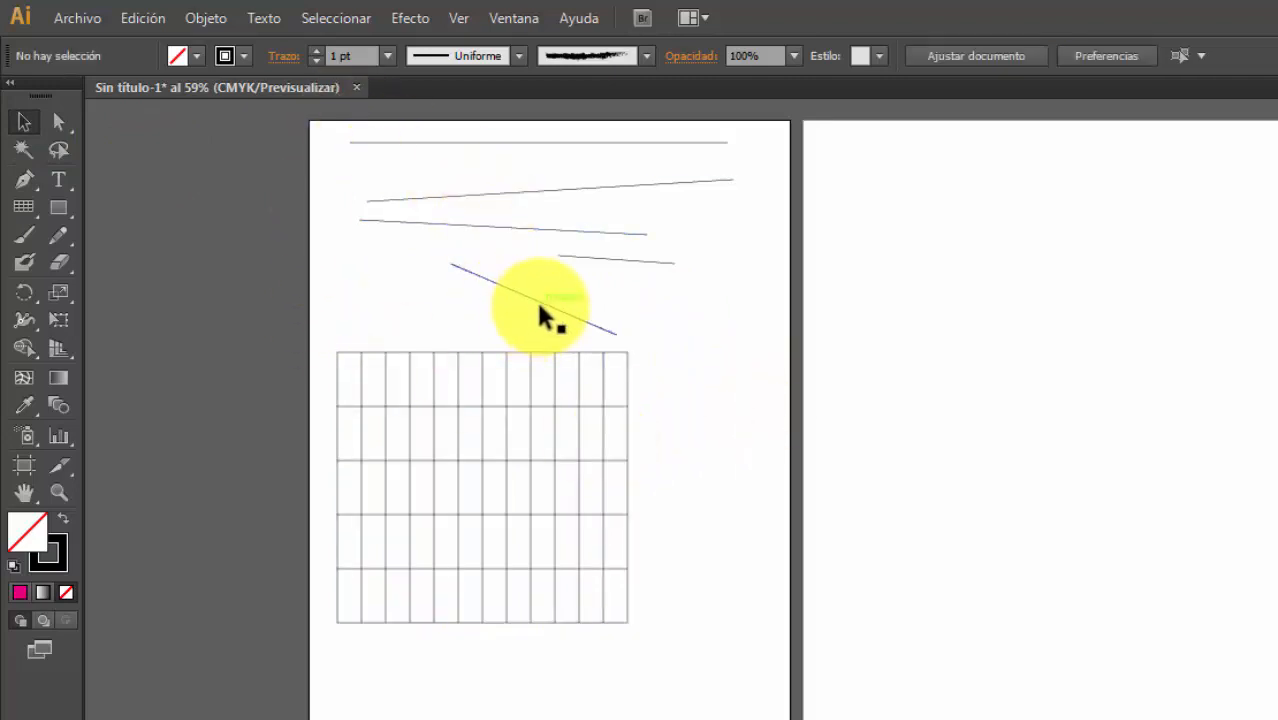
- Move the steep diagonal line up and left under the other lines, and draw a small square just above the grid's right corner
{"action": "left_click_drag", "start_coordinate": [533, 310], "coordinate": [431, 274]}
{"action": "left_click", "coordinate": [781, 434]}
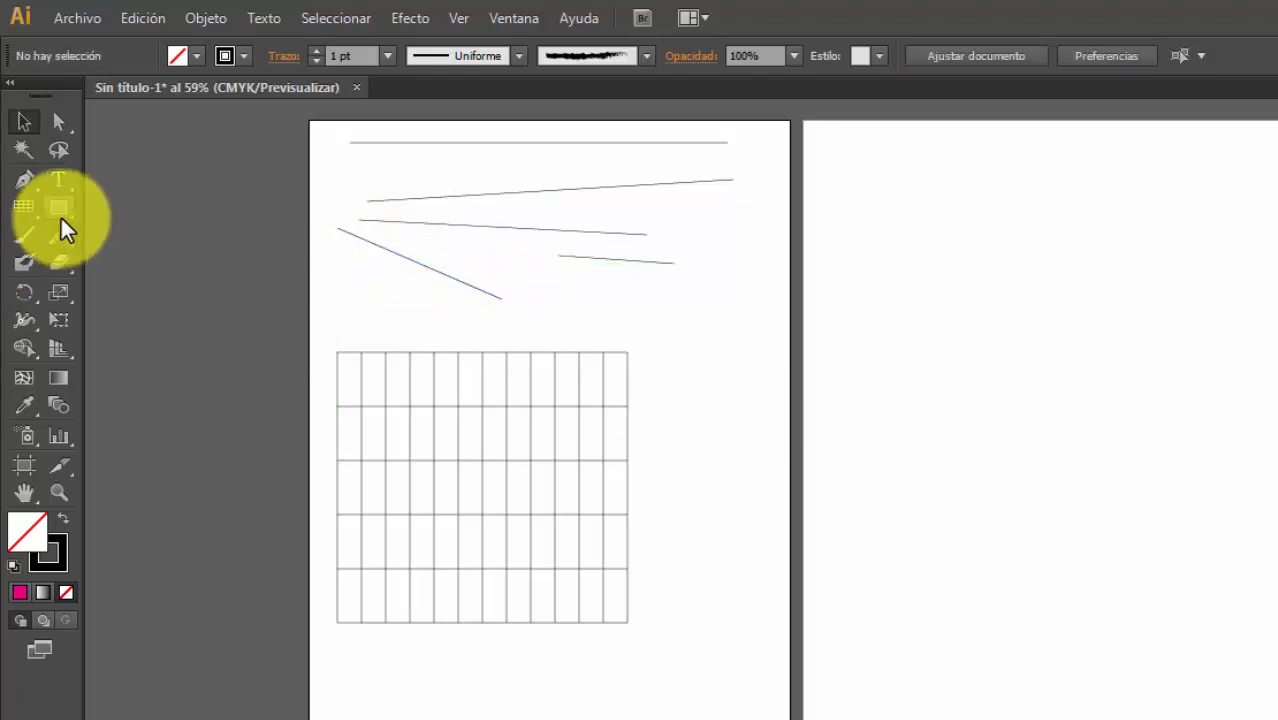
{"action": "left_click", "coordinate": [59, 210]}
{"action": "left_click_drag", "start_coordinate": [659, 312], "coordinate": [698, 352]}
{"action": "left_click", "coordinate": [24, 121]}
{"action": "left_click", "coordinate": [686, 372]}
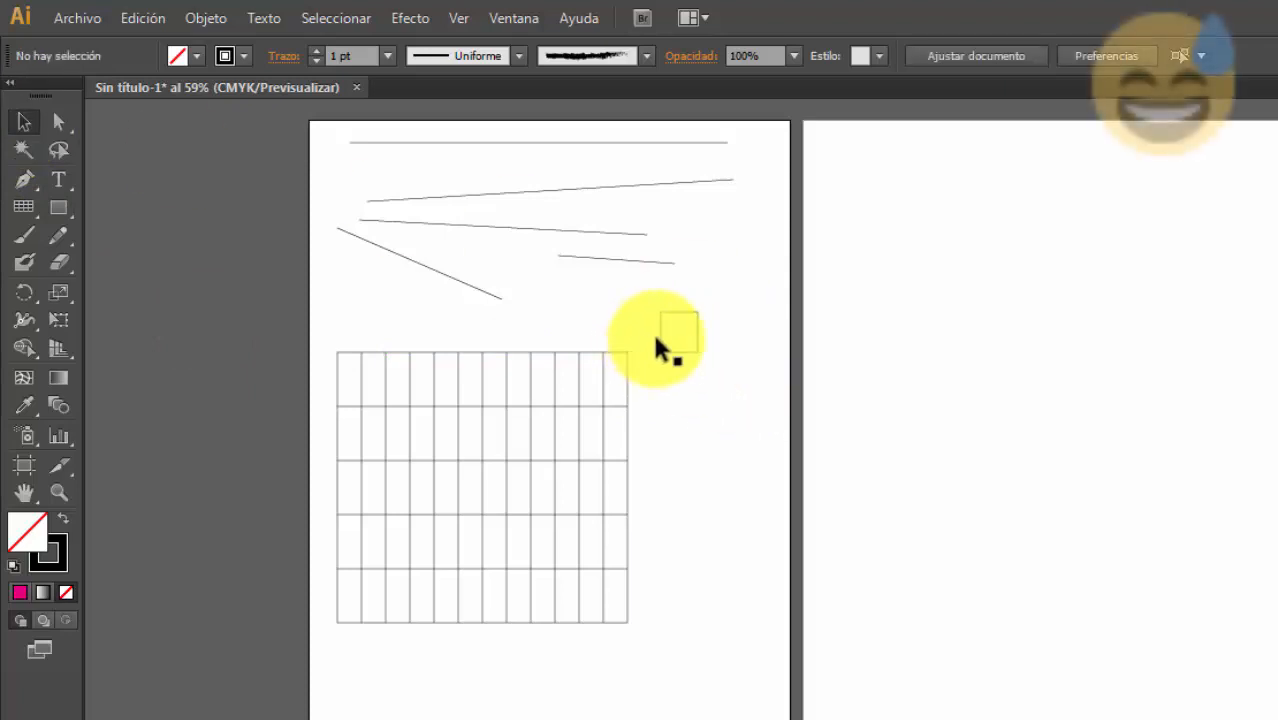
- Try to move the small square slightly to the right, and undo the move
{"action": "left_click", "coordinate": [660, 337]}
{"action": "left_click_drag", "start_coordinate": [659, 338], "coordinate": [690, 348]}
{"action": "key", "text": "ctrl+z"}
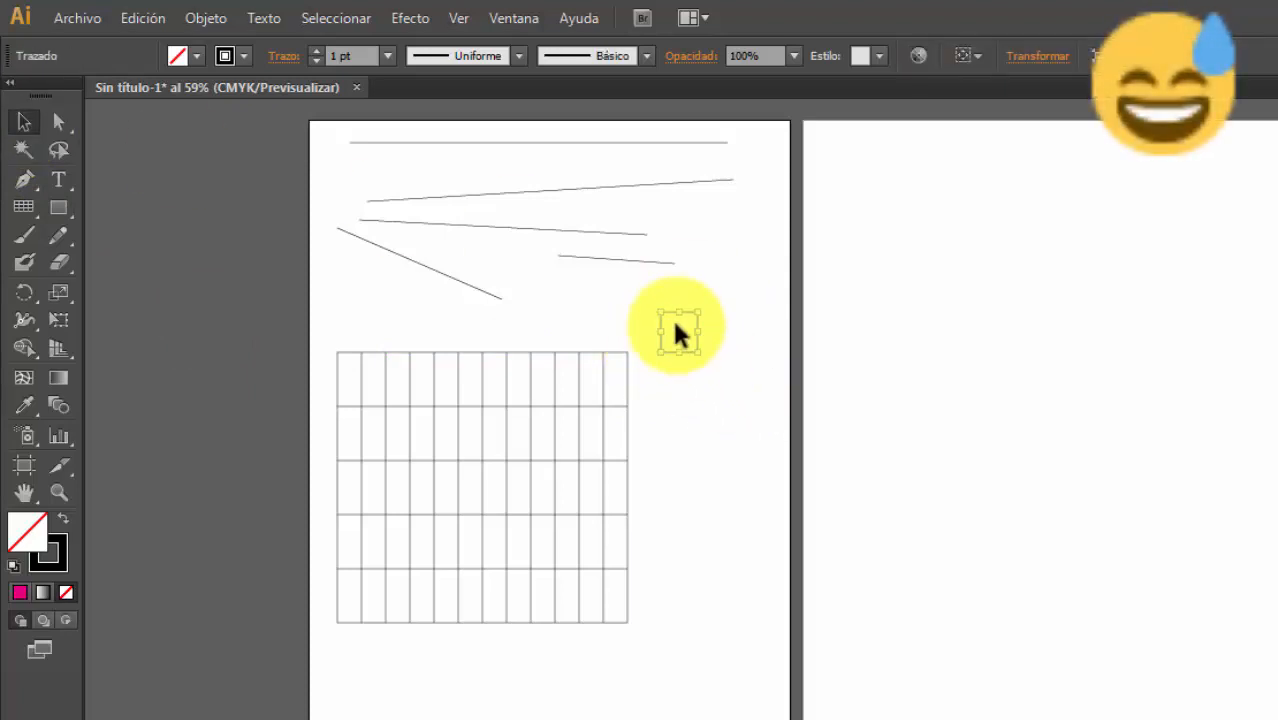
- Duplicate the small square directly against its right edge and clear the selection
{"action": "left_click_drag", "start_coordinate": [667, 353], "coordinate": [704, 352]}
{"action": "left_click", "coordinate": [715, 445]}
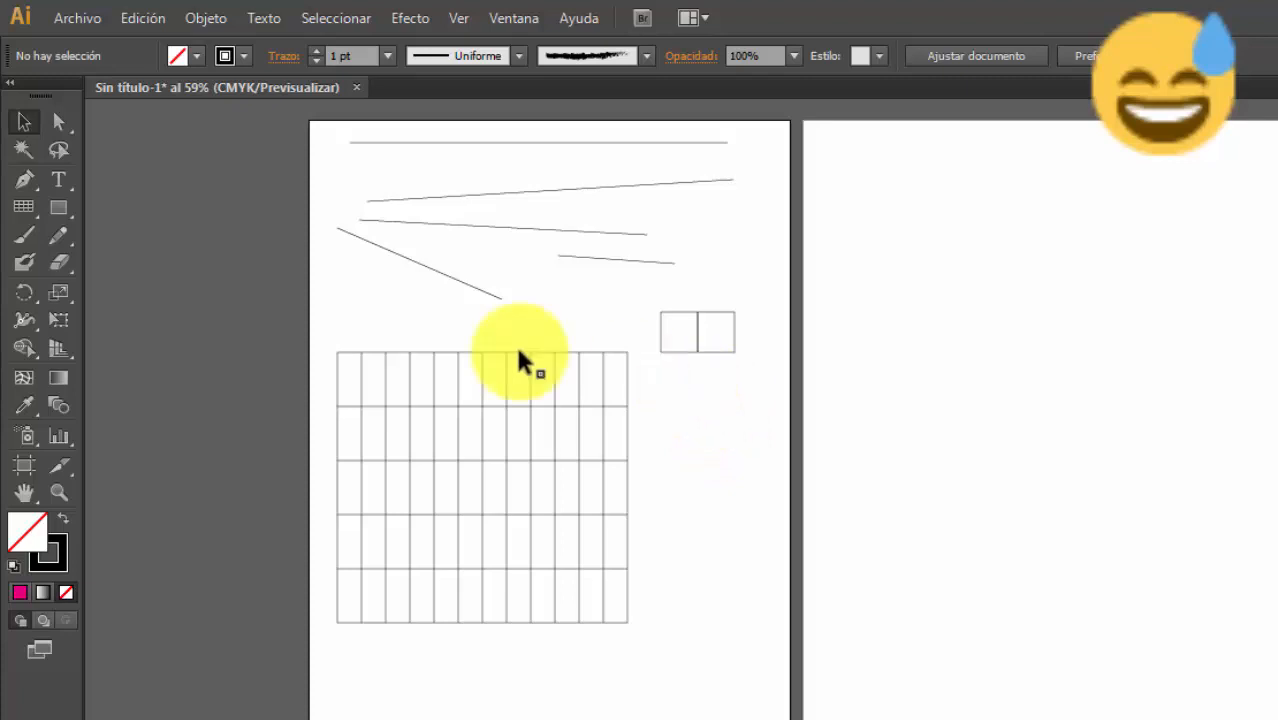
- Delete the two small squares and the rectangular grid below the lines
{"action": "left_click_drag", "start_coordinate": [689, 270], "coordinate": [710, 438]}
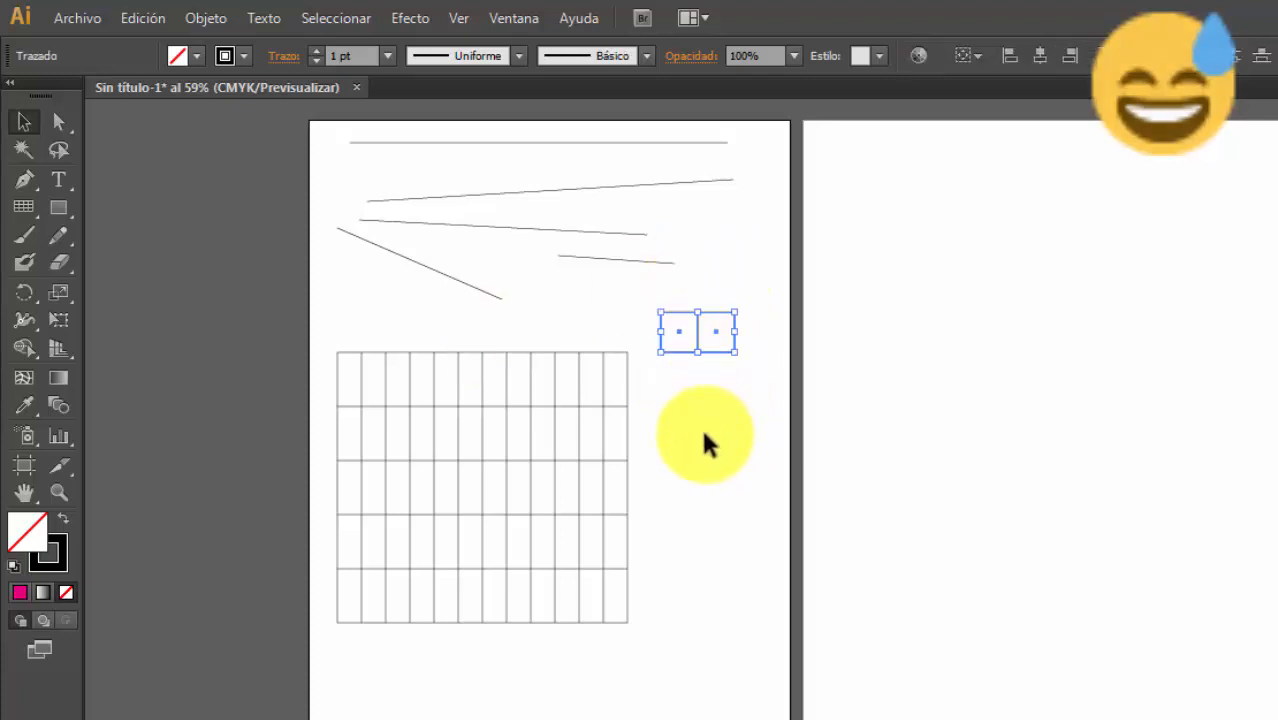
{"action": "key", "text": "Delete"}
{"action": "left_click_drag", "start_coordinate": [312, 326], "coordinate": [537, 614]}
{"action": "key", "text": "Delete"}
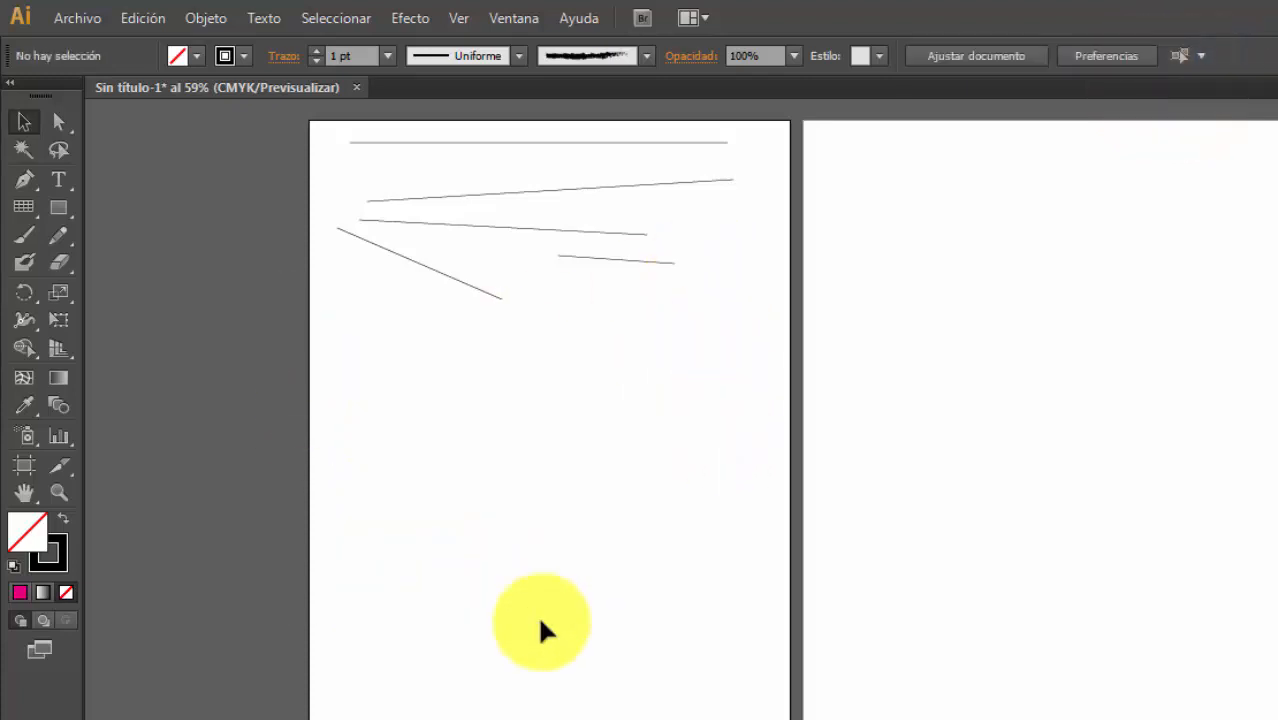
- Draw a polar grid about 18 cm wide and 16 cm high below the lines, adjusting it to 10 concentric and 10 radial dividers
{"action": "left_click", "coordinate": [24, 215]}
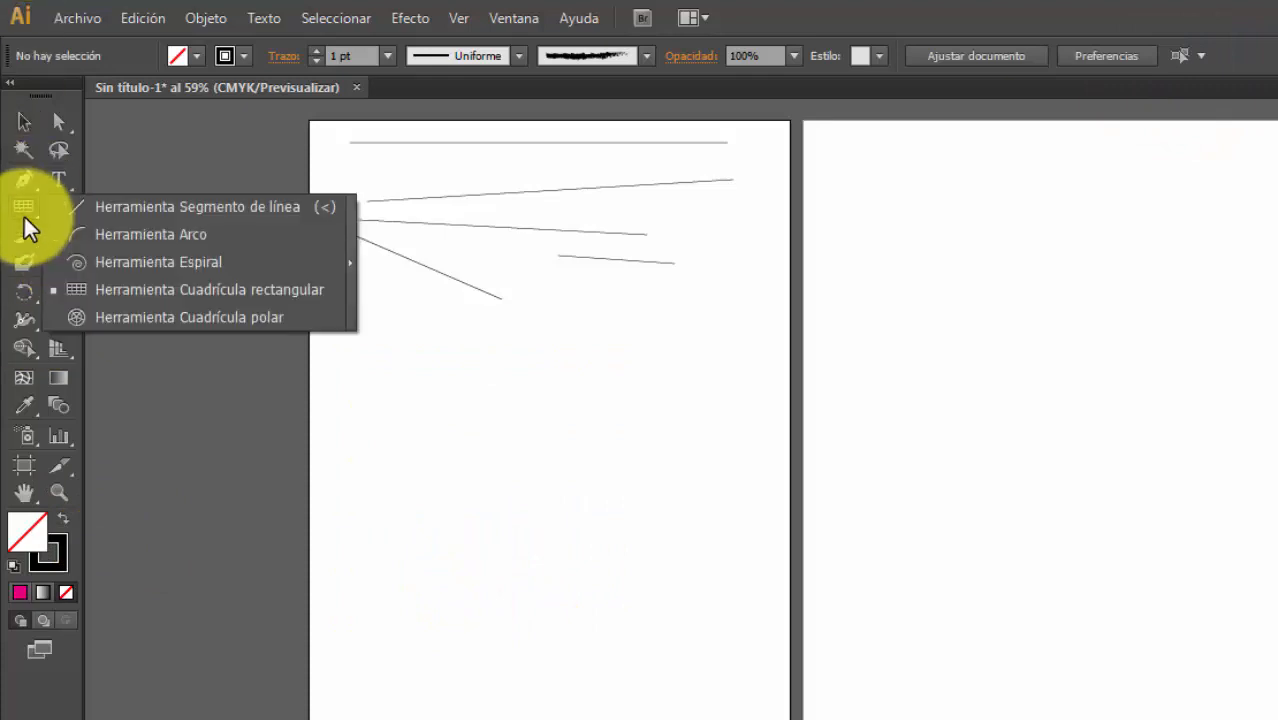
{"action": "left_click", "coordinate": [141, 321]}
{"action": "left_click_drag", "start_coordinate": [367, 397], "coordinate": [700, 659]}
{"action": "left_click_drag", "start_coordinate": [698, 660], "coordinate": [716, 704]}
{"action": "key", "text": "Up"}
{"action": "key", "text": "Up"}
{"action": "key", "text": "Up"}
{"action": "key", "text": "Up"}
{"action": "key", "text": "Up"}
{"action": "key", "text": "Left"}
{"action": "key", "text": "Right"}
{"action": "key", "text": "Right"}
{"action": "key", "text": "Right"}
{"action": "key", "text": "Right"}
{"action": "key", "text": "Right"}
{"action": "key", "text": "Right"}
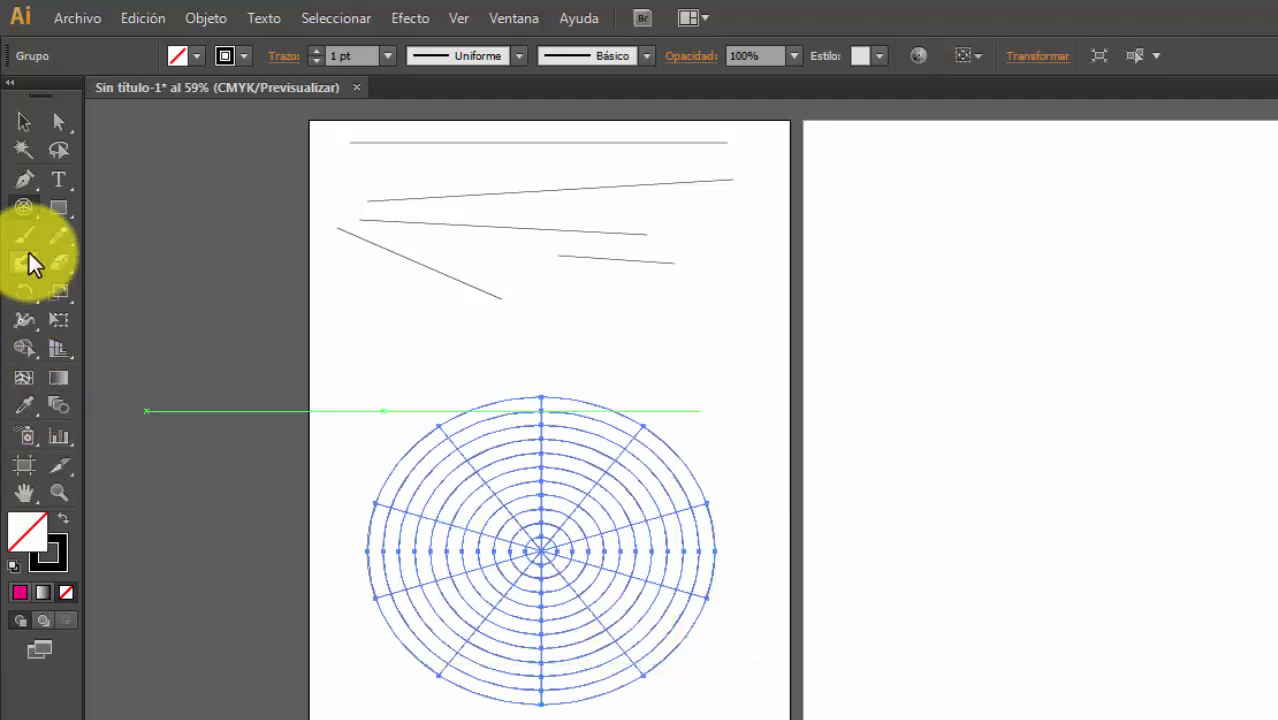
- Review the Polar Grid tool options, accept them as they are, and delete the polar grid
{"action": "double_click", "coordinate": [24, 207]}
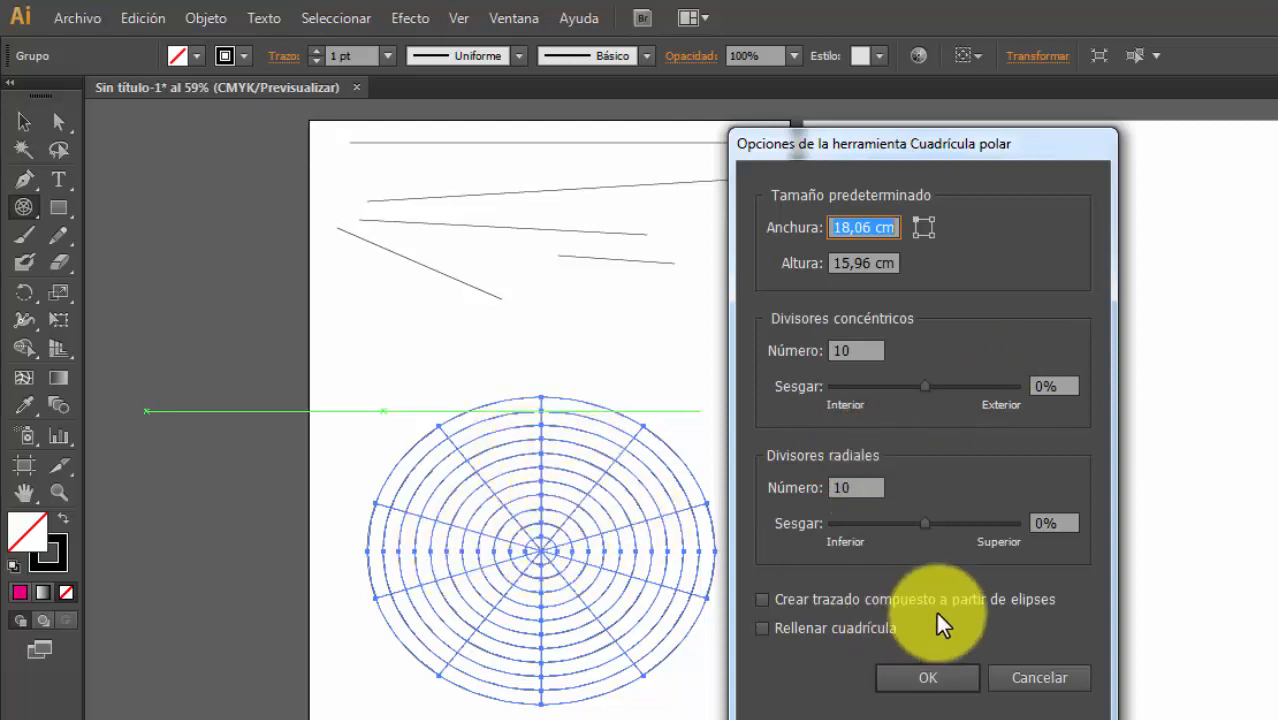
{"action": "left_click", "coordinate": [954, 677]}
{"action": "left_click", "coordinate": [24, 121]}
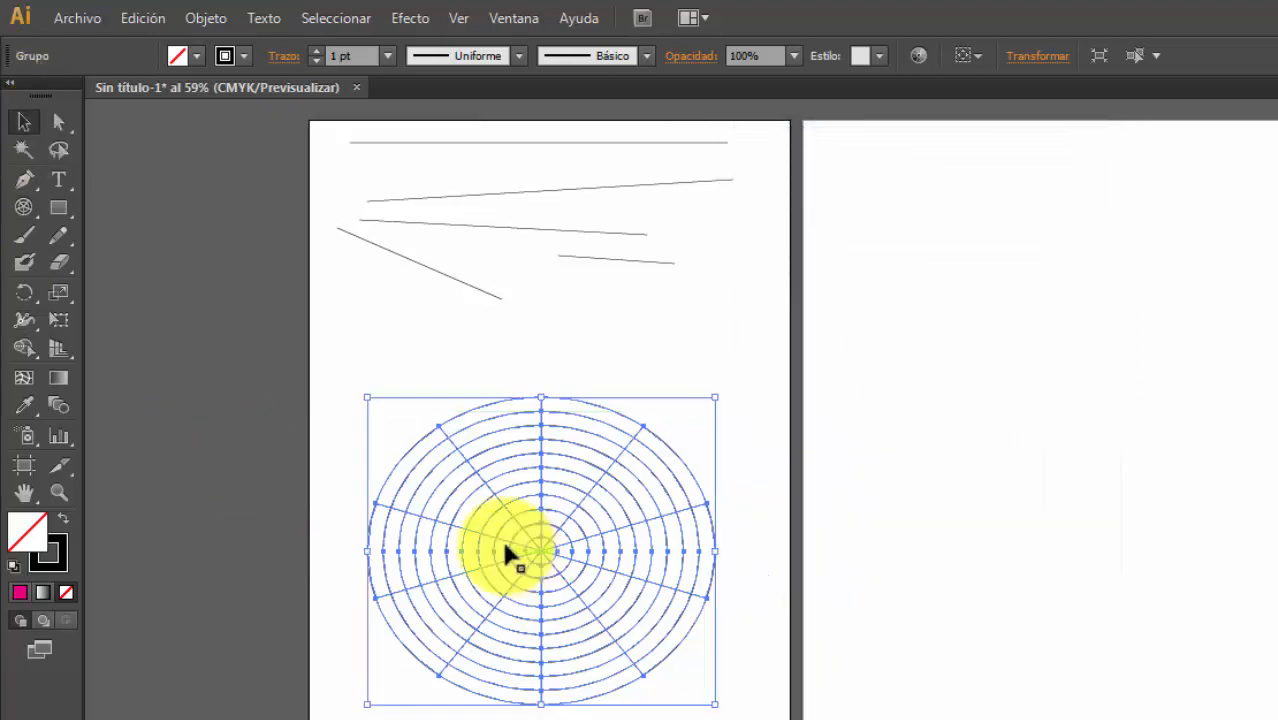
{"action": "left_click", "coordinate": [408, 380]}
{"action": "left_click_drag", "start_coordinate": [371, 355], "coordinate": [655, 719]}
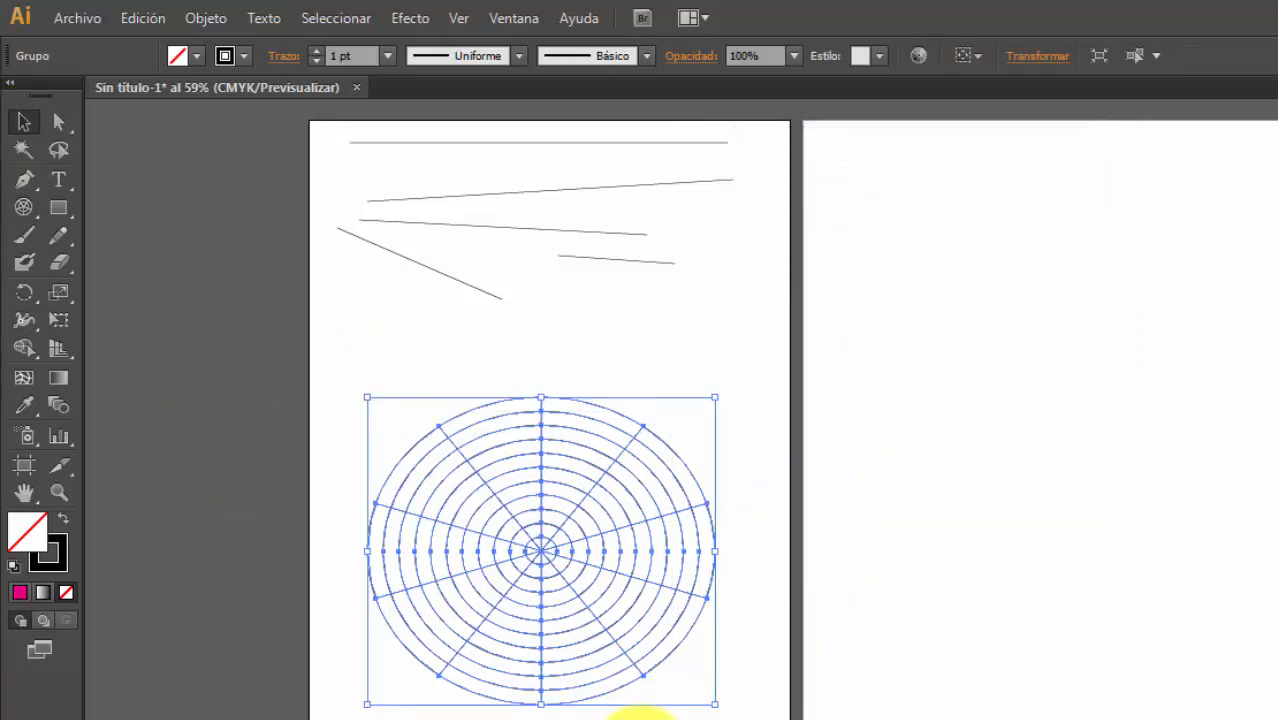
{"action": "key", "text": "Delete"}
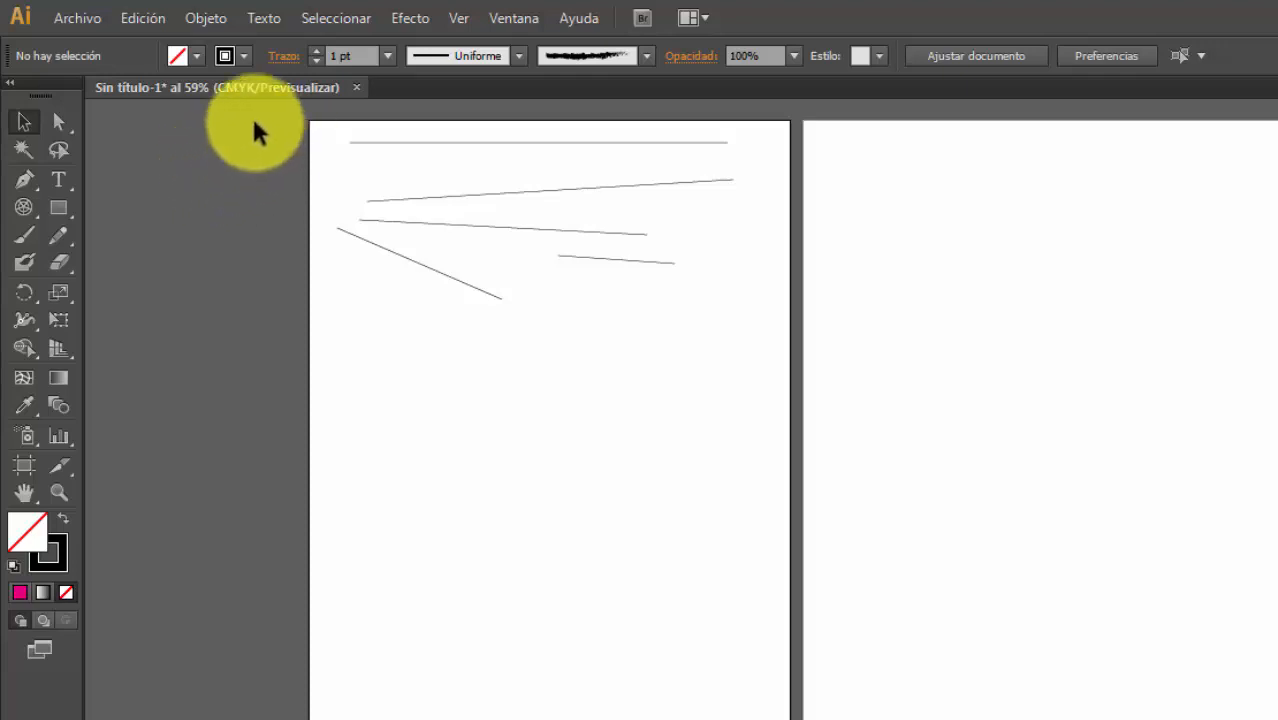
- Draw a small closed teardrop-shaped path with the Pen tool below the steep diagonal line, and delete it
{"action": "left_click", "coordinate": [26, 181]}
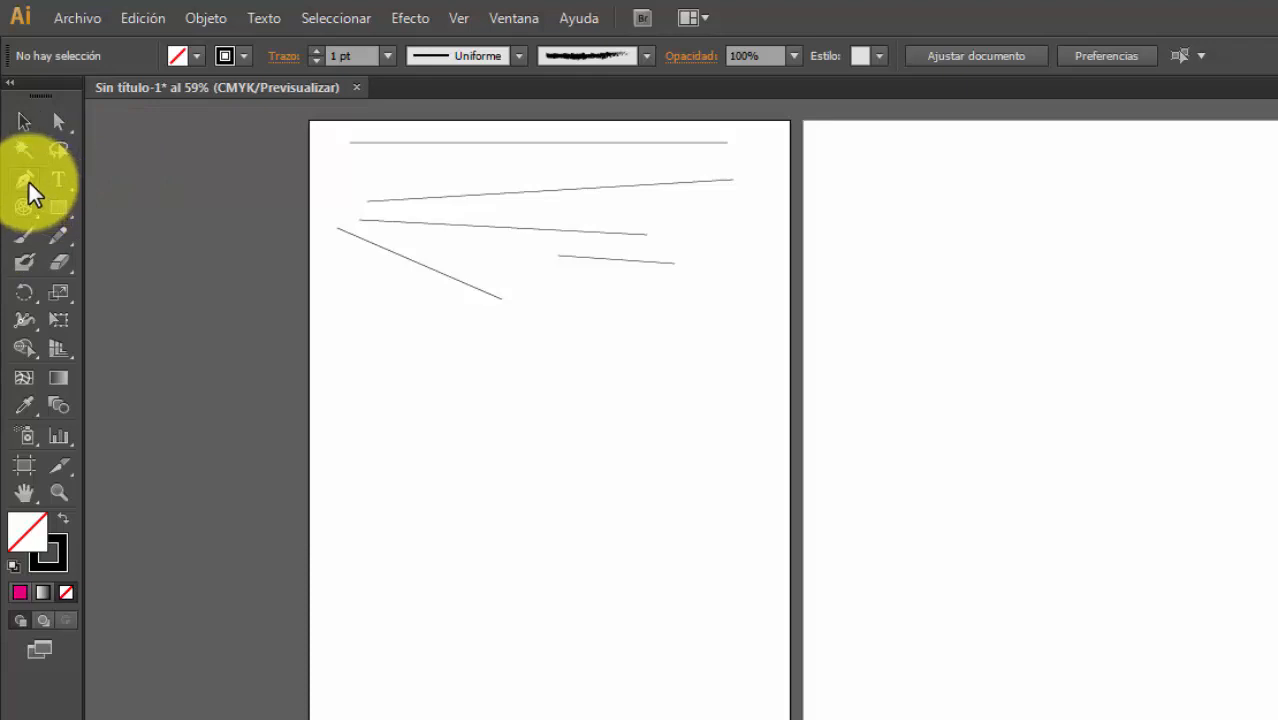
{"action": "left_click_drag", "start_coordinate": [357, 402], "coordinate": [408, 410]}
{"action": "left_click", "coordinate": [358, 404]}
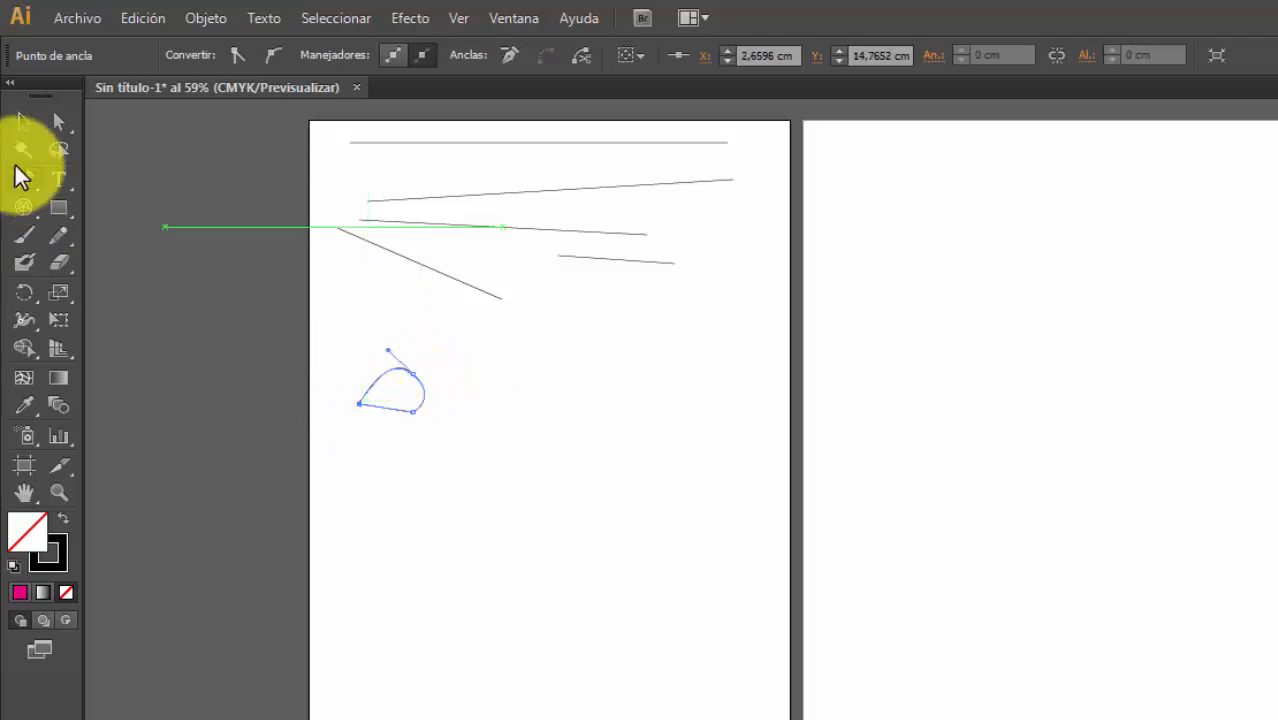
{"action": "left_click", "coordinate": [23, 121]}
{"action": "left_click", "coordinate": [428, 440]}
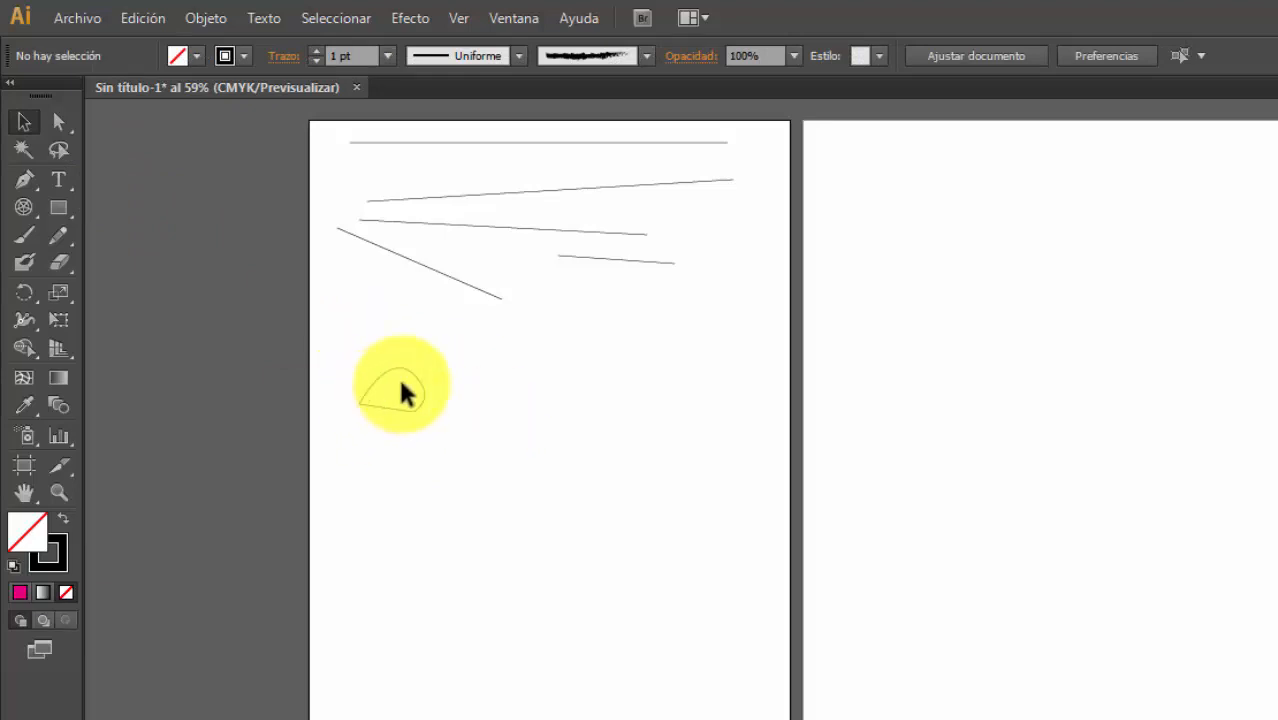
{"action": "left_click", "coordinate": [420, 380]}
{"action": "key", "text": "Delete"}
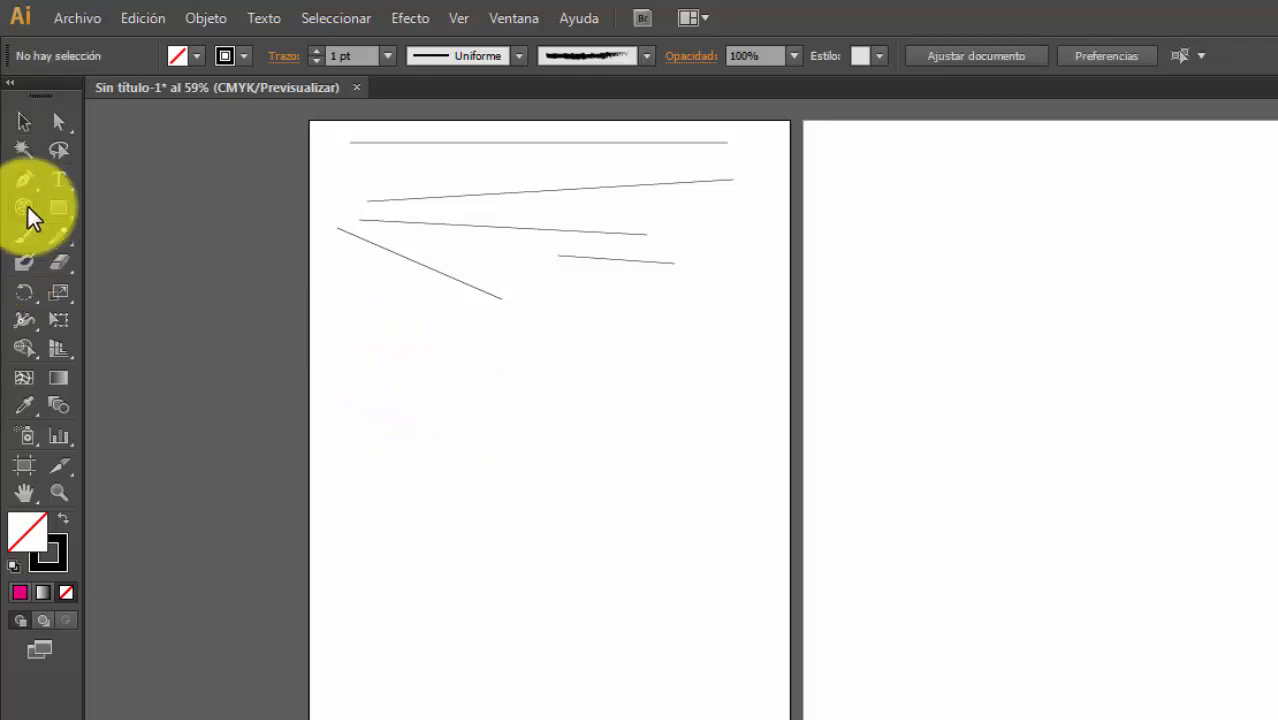
- Draw a rectangle about 9.3 cm wide and 8.1 cm high below the steep diagonal line
{"action": "left_click_drag", "start_coordinate": [28, 207], "coordinate": [80, 205]}
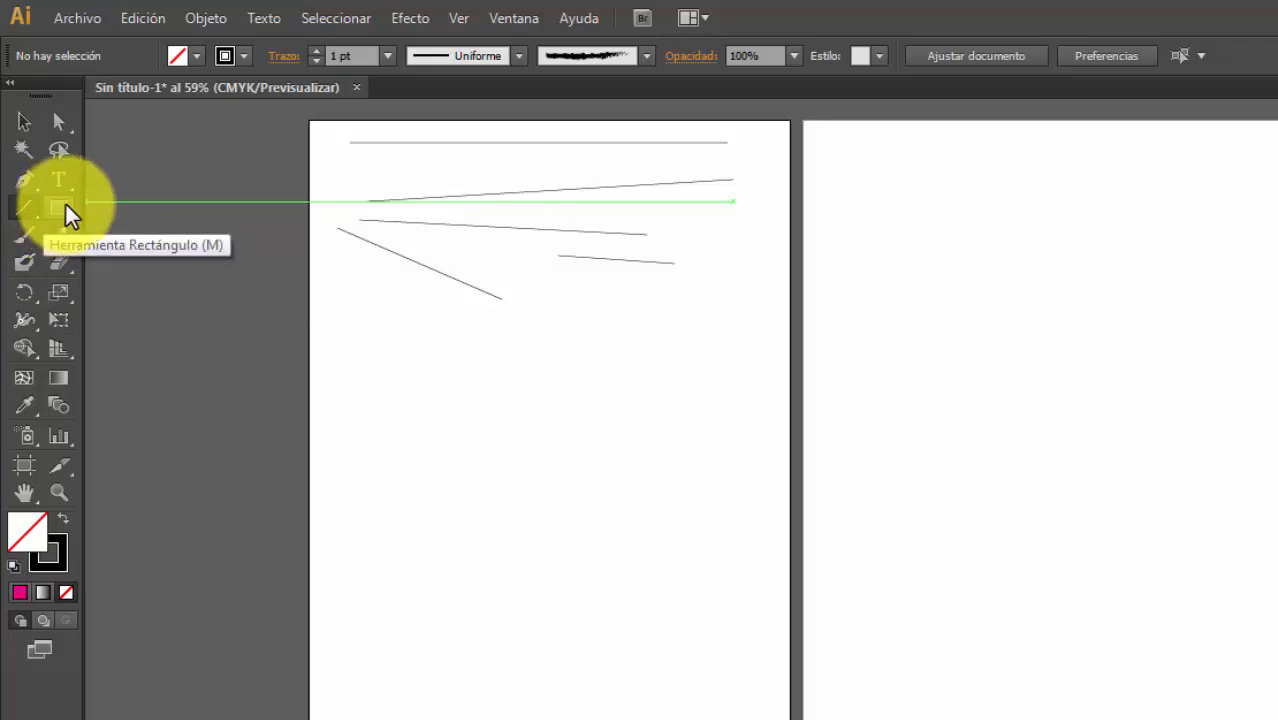
{"action": "left_click", "coordinate": [65, 205]}
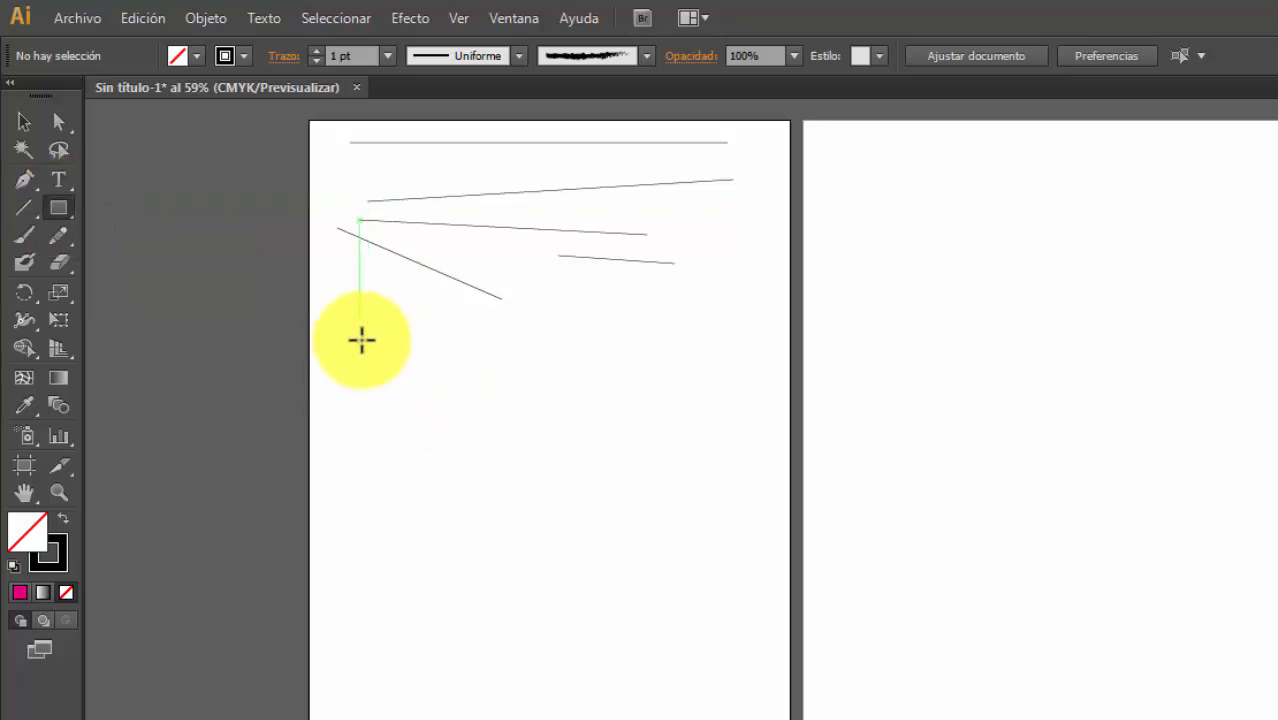
{"action": "left_click_drag", "start_coordinate": [361, 340], "coordinate": [491, 399]}
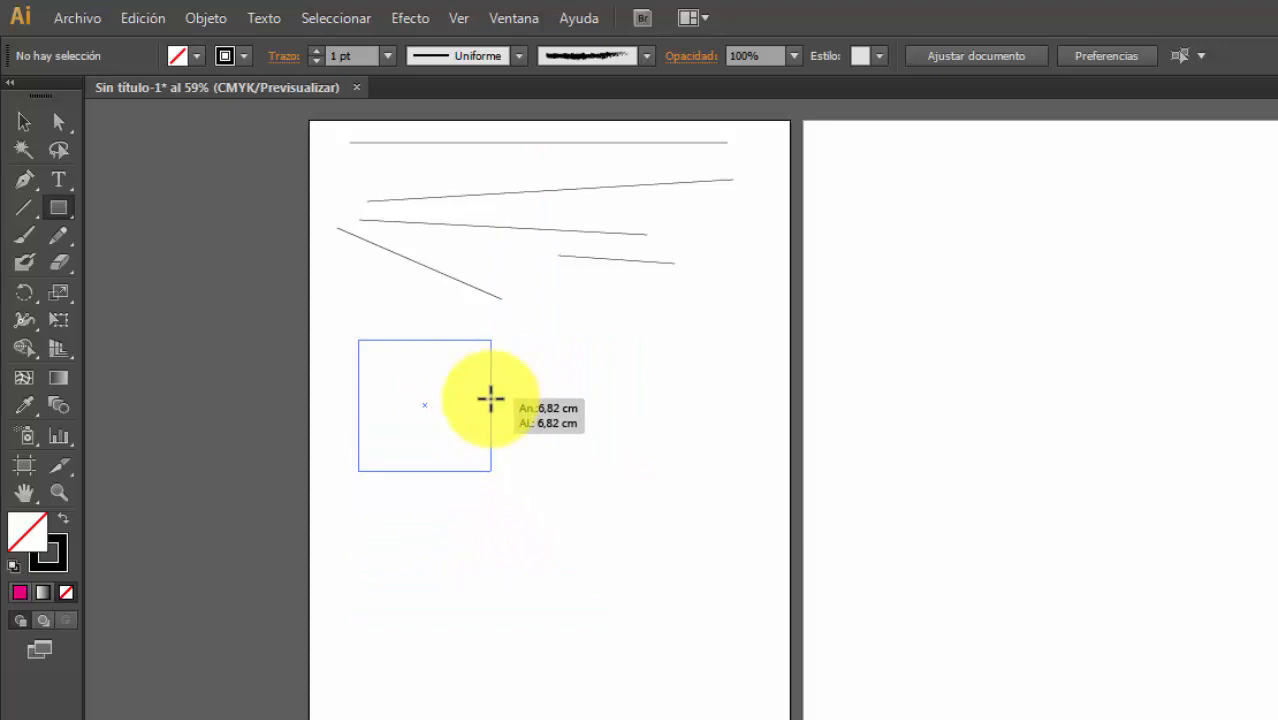
{"action": "left_click_drag", "start_coordinate": [491, 399], "coordinate": [539, 494]}
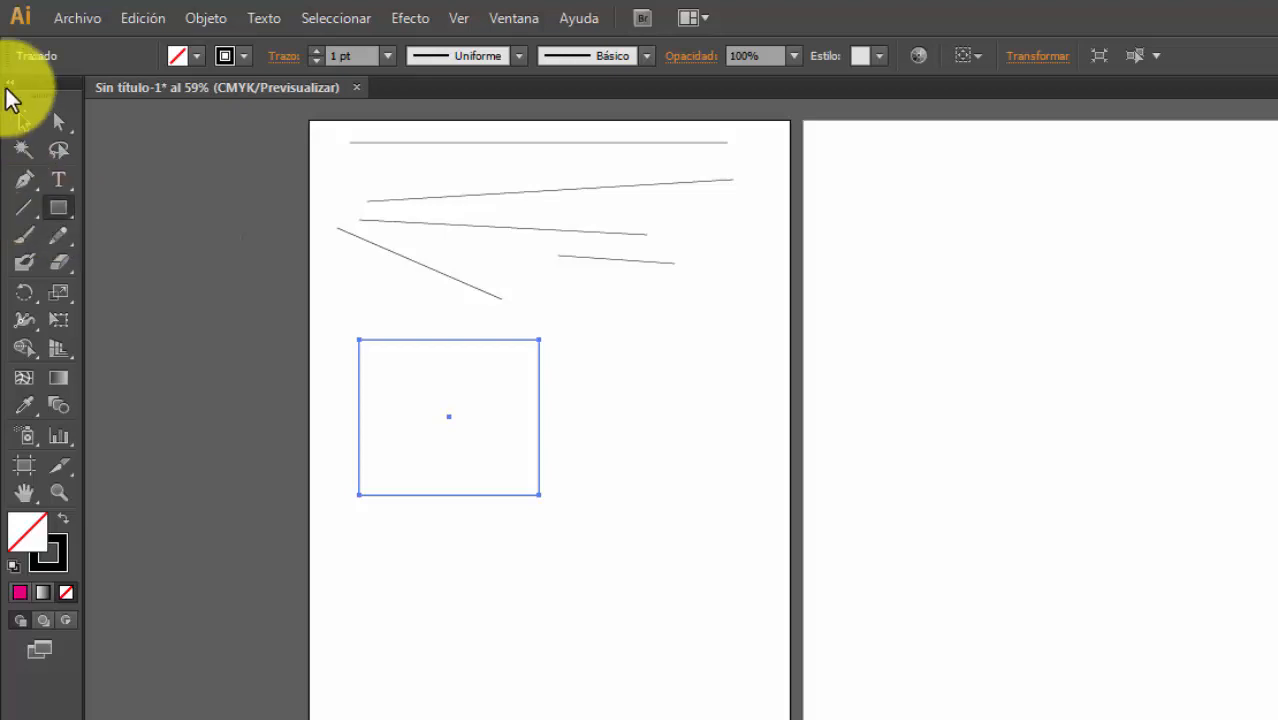
- View the Rectangle tool's exact width and height settings, cancel without creating a shape, and deselect the rectangle
{"action": "left_click", "coordinate": [27, 126]}
{"action": "left_click", "coordinate": [50, 208]}
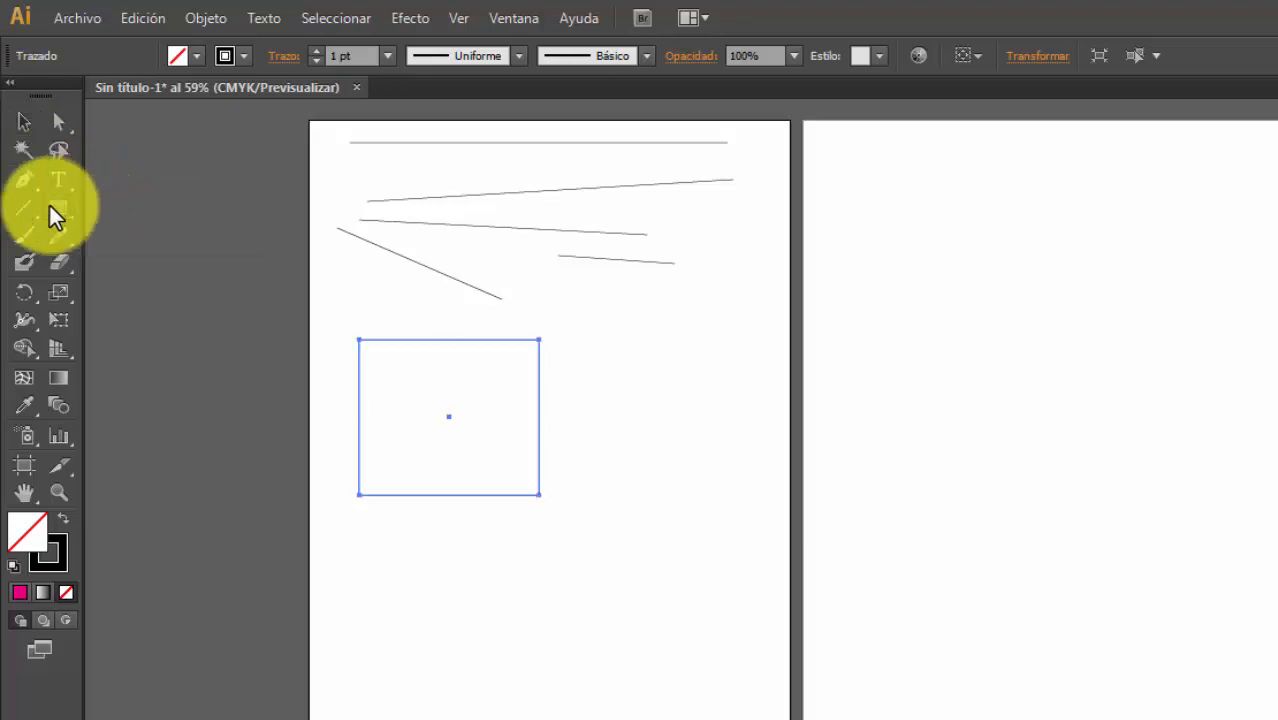
{"action": "left_click", "coordinate": [391, 371]}
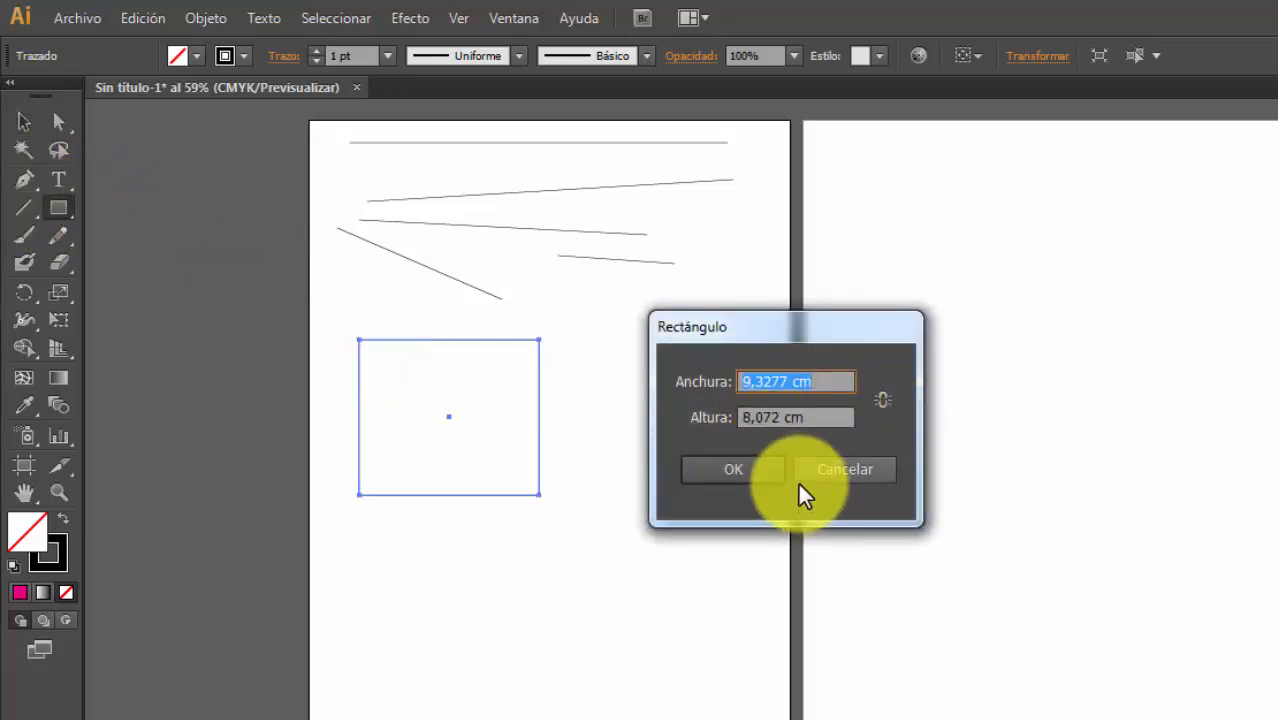
{"action": "left_click", "coordinate": [807, 468]}
{"action": "left_click", "coordinate": [23, 122]}
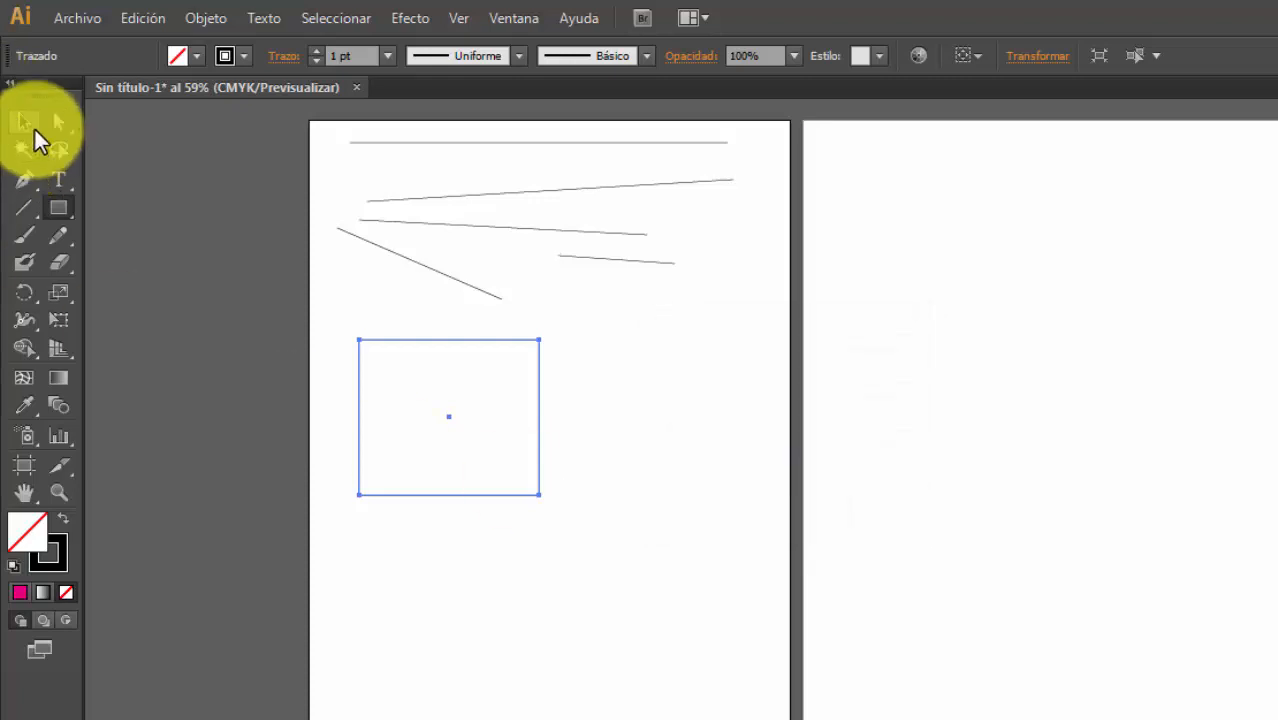
{"action": "left_click", "coordinate": [275, 340]}
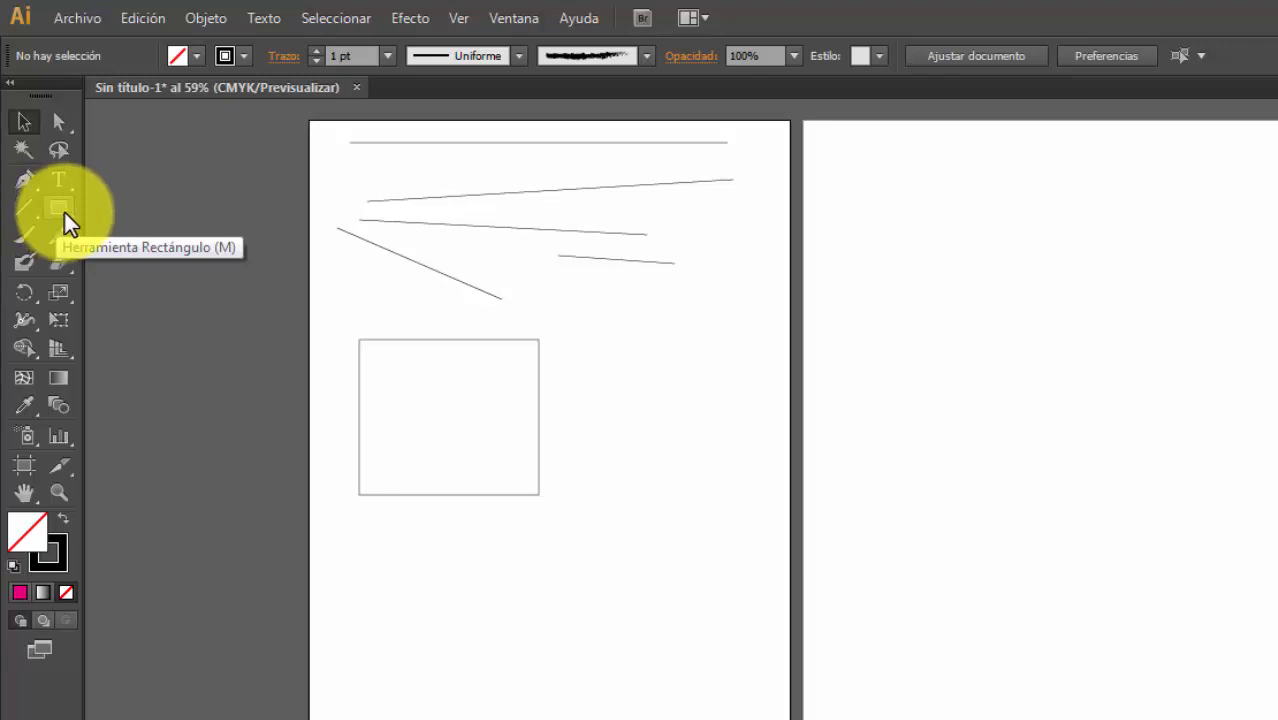
- Draw a small rounded rectangle about 2 cm wide and 2.5 cm high just right of the rectangle's upper corner
{"action": "left_click_drag", "start_coordinate": [65, 213], "coordinate": [301, 233]}
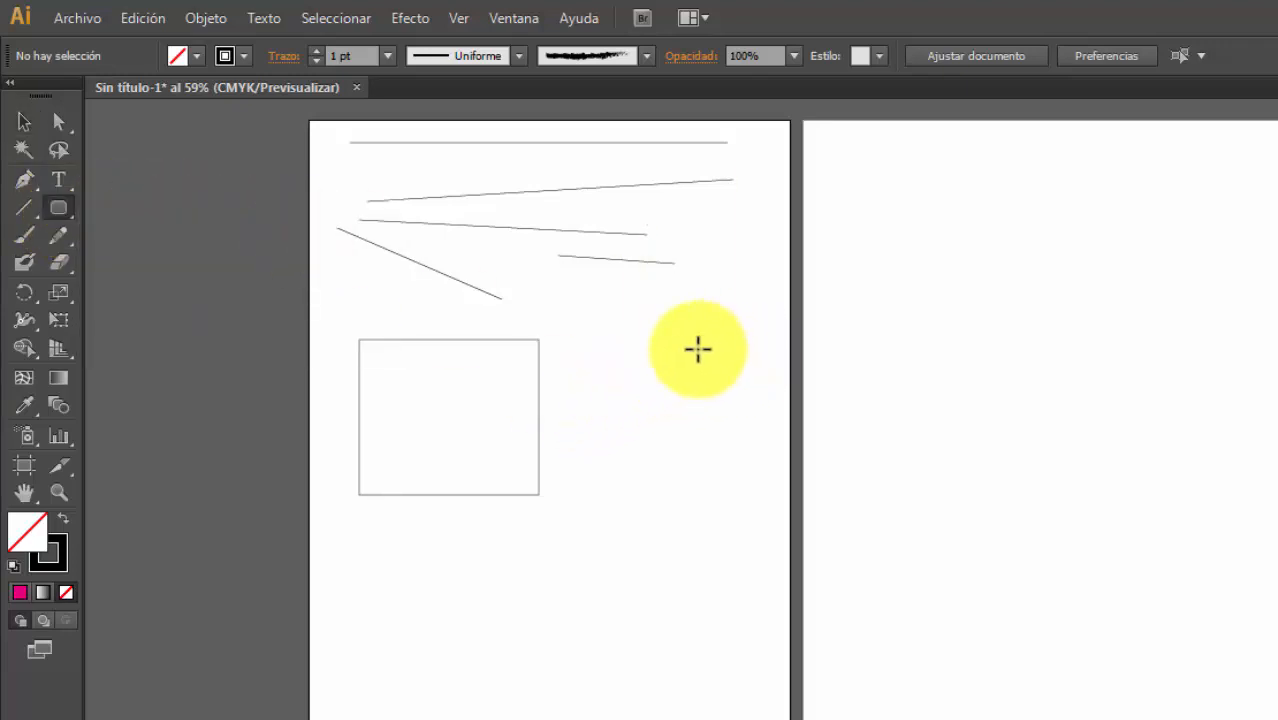
{"action": "mouse_move", "coordinate": [562, 390]}
{"action": "left_mouse_down"}
{"action": "mouse_move", "coordinate": [581, 425]}
{"action": "mouse_move", "coordinate": [665, 462]}
{"action": "mouse_move", "coordinate": [747, 468]}
{"action": "mouse_move", "coordinate": [753, 517]}
{"action": "mouse_move", "coordinate": [736, 457]}
{"action": "mouse_move", "coordinate": [750, 434]}
{"action": "mouse_move", "coordinate": [765, 480]}
{"action": "mouse_move", "coordinate": [754, 494]}
{"action": "mouse_move", "coordinate": [754, 472]}
{"action": "left_mouse_up"}
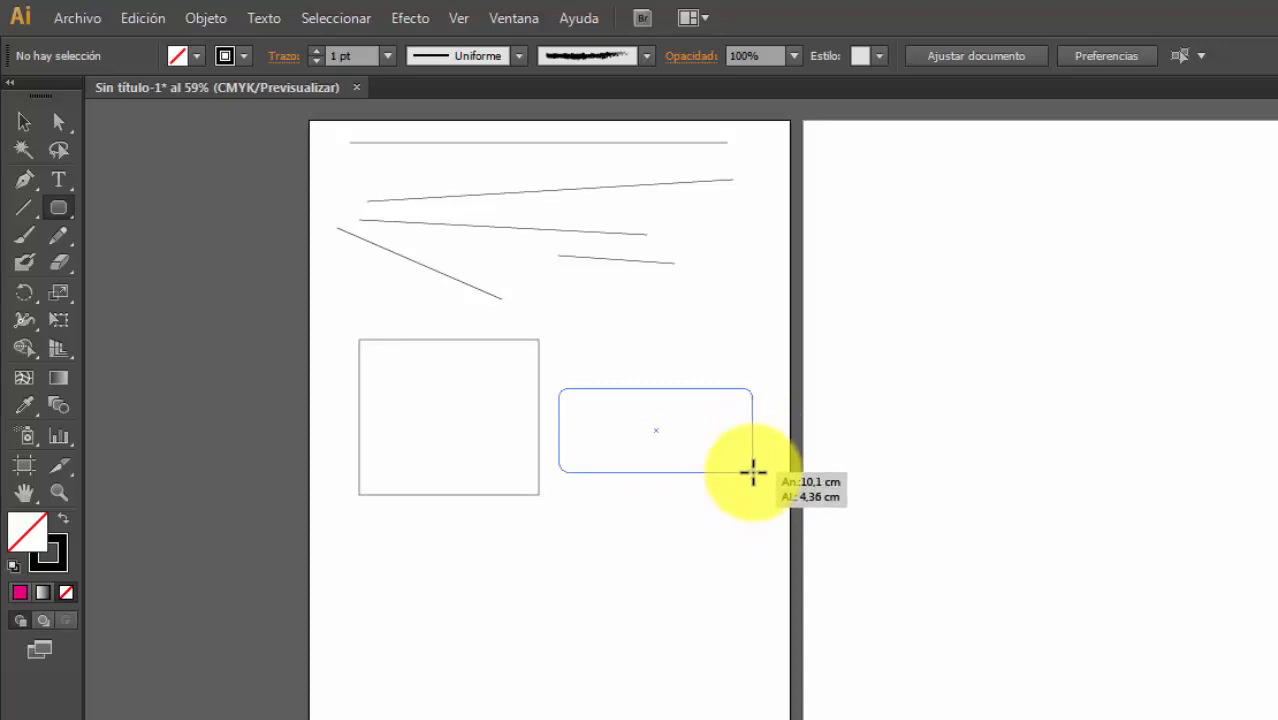
{"action": "key", "text": "shift"}
{"action": "mouse_move", "coordinate": [753, 472]}
{"action": "left_mouse_down"}
{"action": "mouse_move", "coordinate": [807, 556]}
{"action": "mouse_move", "coordinate": [659, 379]}
{"action": "mouse_move", "coordinate": [582, 322]}
{"action": "mouse_move", "coordinate": [608, 345]}
{"action": "mouse_move", "coordinate": [598, 340]}
{"action": "left_mouse_up"}
{"action": "key", "text": "alt"}
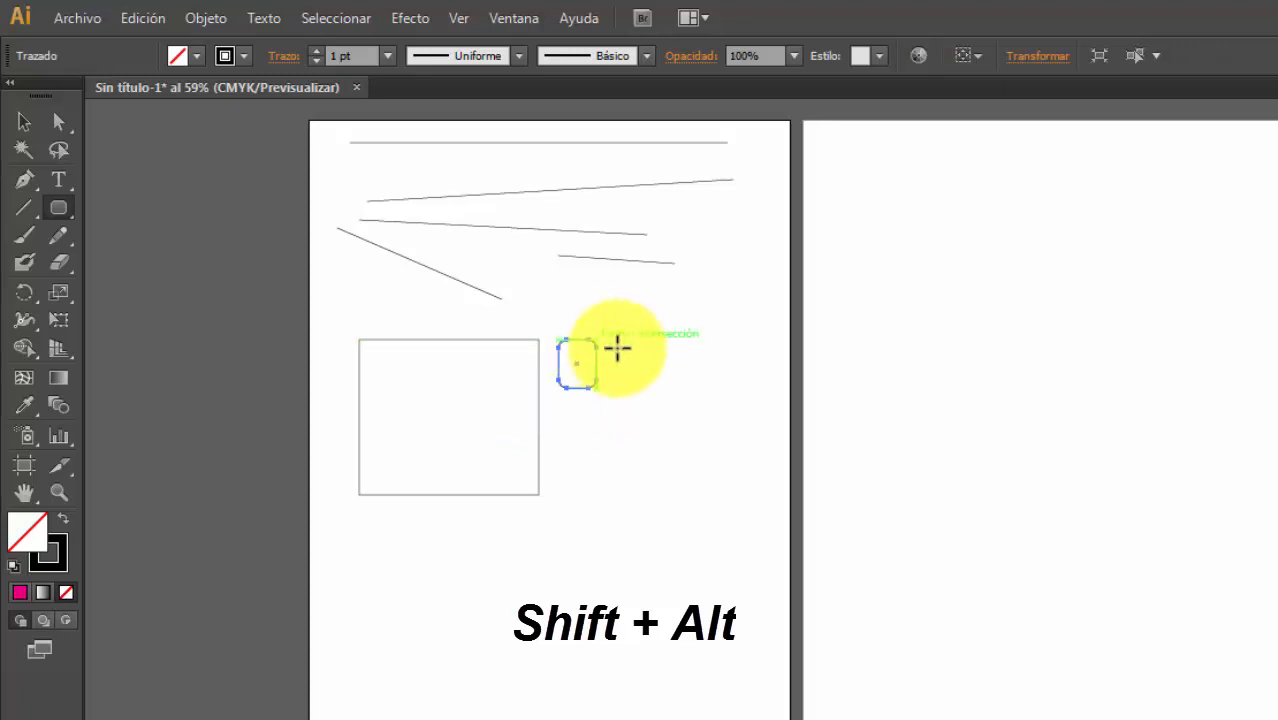
- Create a second rounded rectangle of 1,9732 × 2,5113 cm with a 1,3 cm corner radius below the small one
{"action": "left_click", "coordinate": [579, 426]}
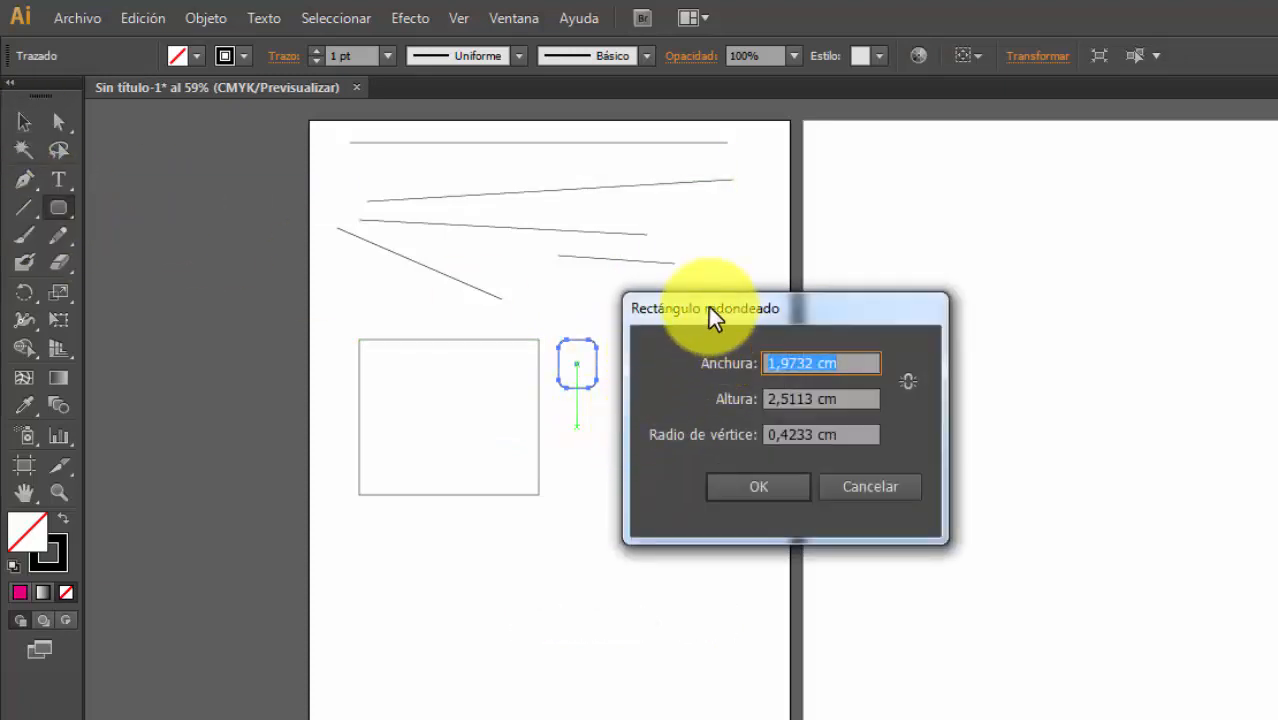
{"action": "left_click_drag", "start_coordinate": [708, 307], "coordinate": [827, 300]}
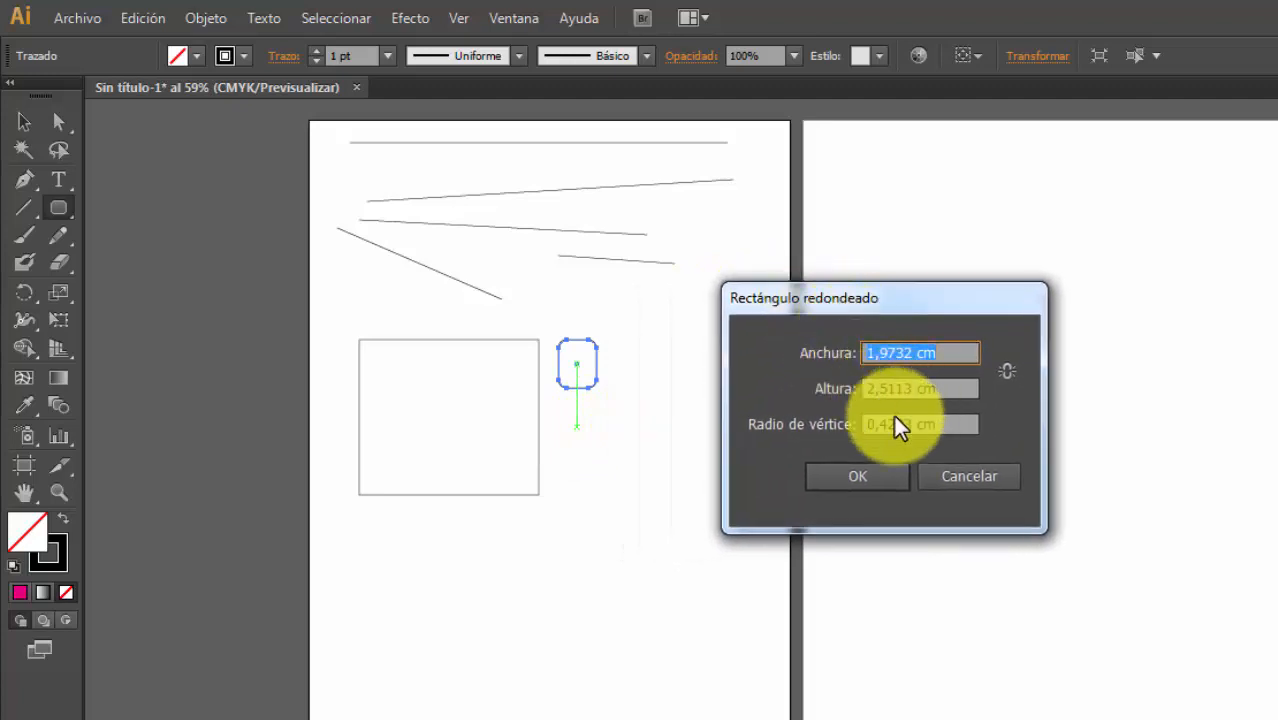
{"action": "left_click_drag", "start_coordinate": [914, 424], "coordinate": [836, 430]}
{"action": "type", "text": "0,5"}
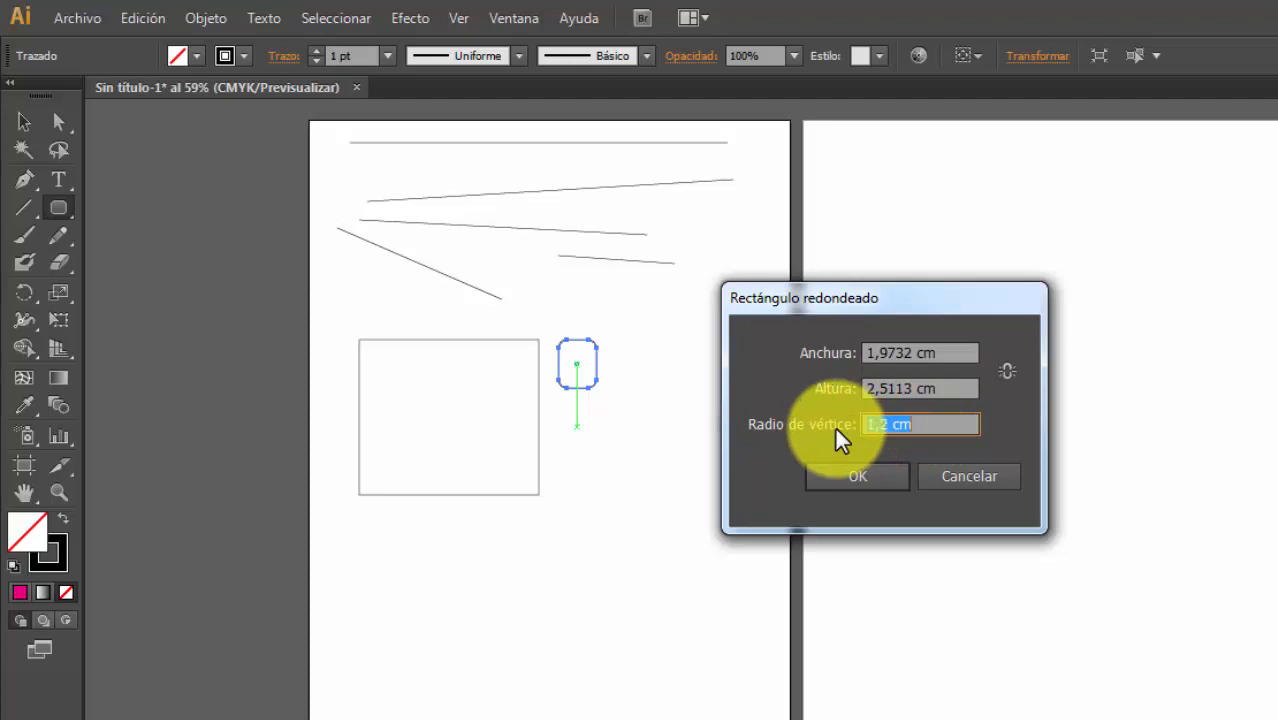
{"action": "left_click", "coordinate": [840, 476]}
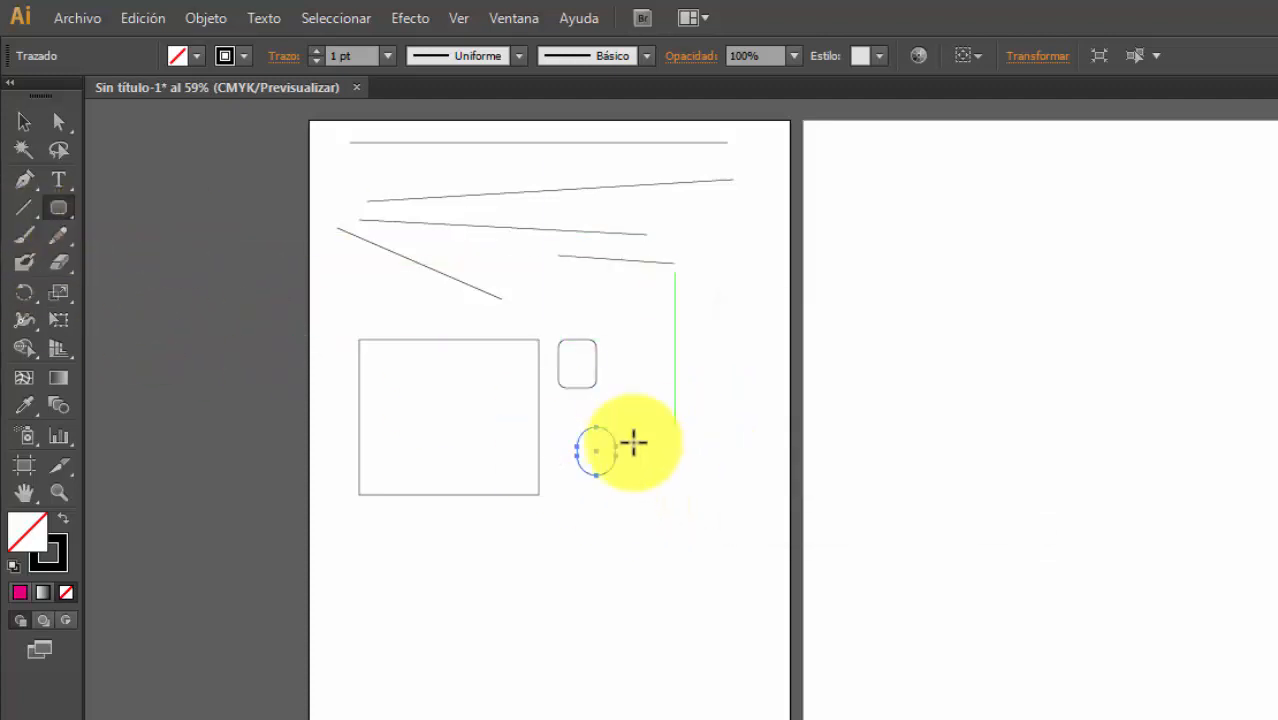
- Create a third rounded rectangle of 1,9732 × 2,5113 cm with a 0,9 cm corner radius near the artboard's right edge
{"action": "left_click", "coordinate": [702, 397]}
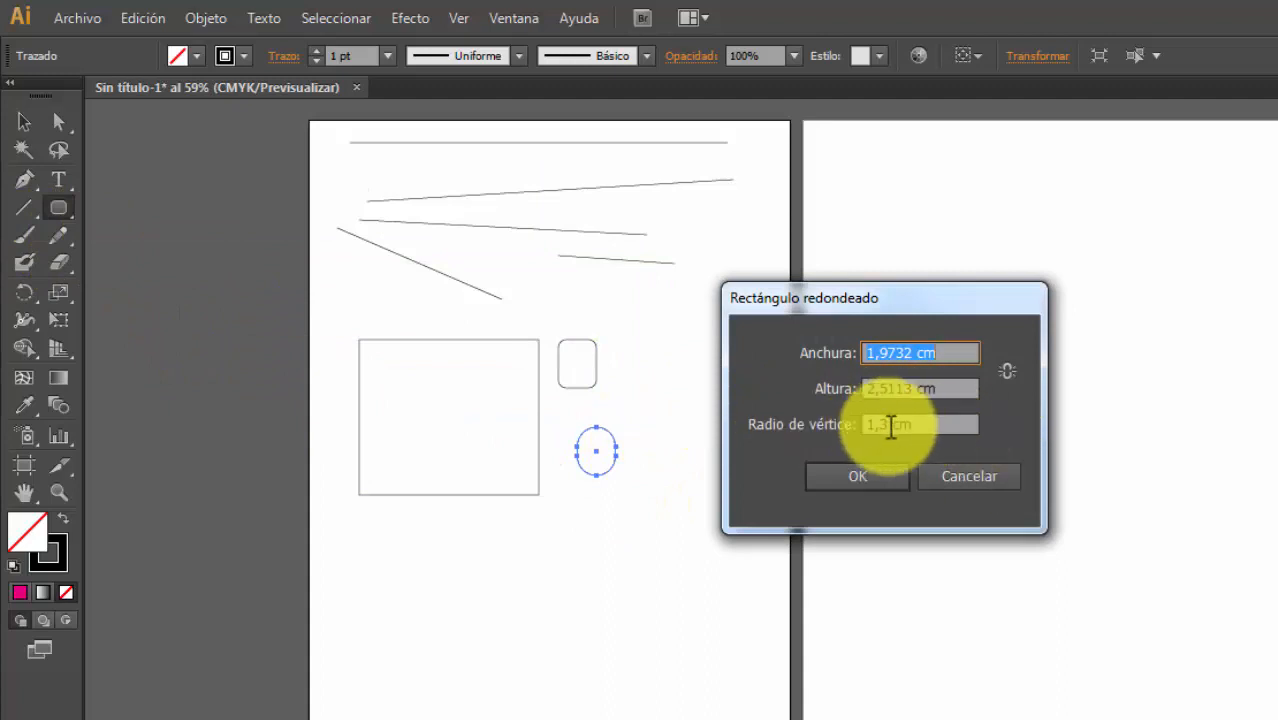
{"action": "left_click_drag", "start_coordinate": [890, 426], "coordinate": [828, 428]}
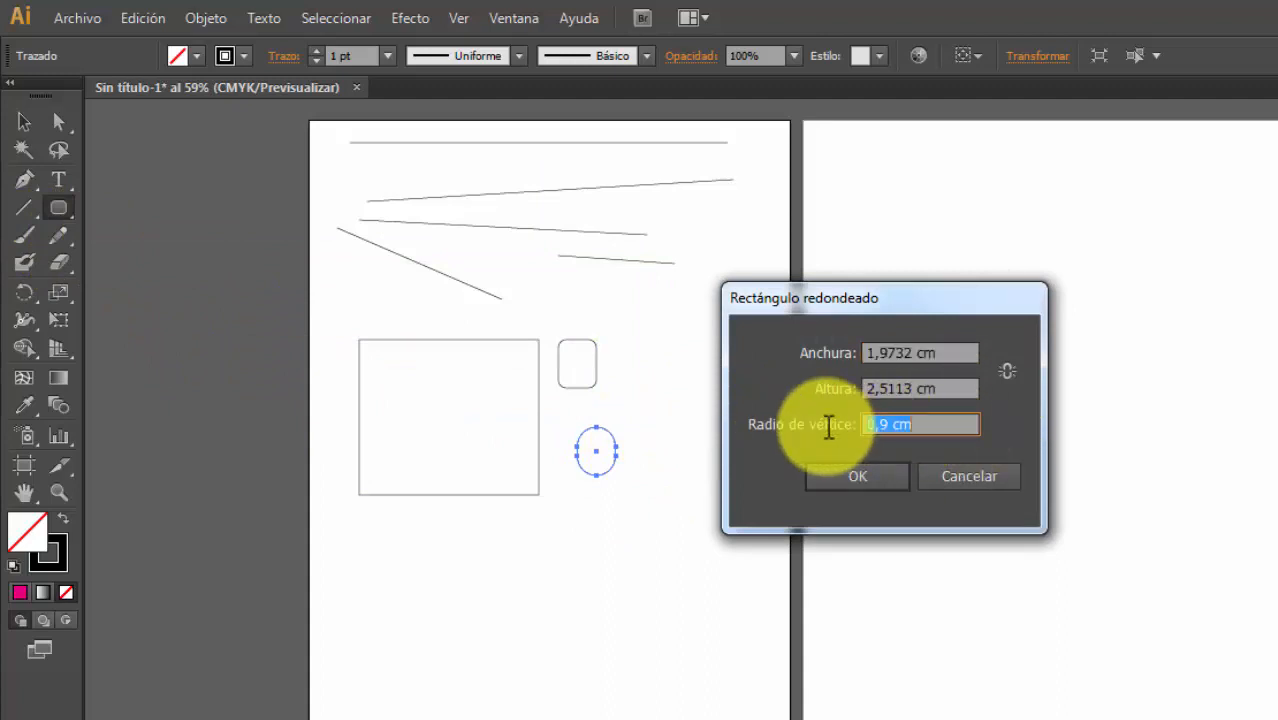
{"action": "left_click", "coordinate": [845, 470]}
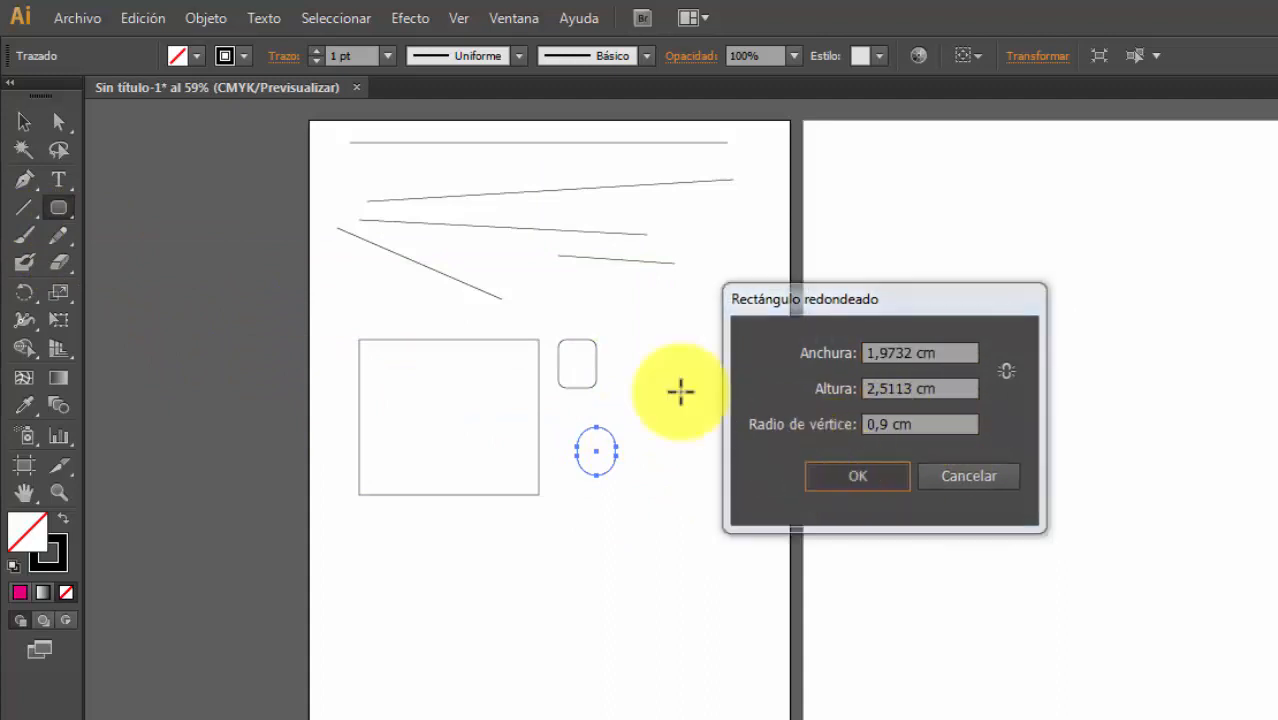
- Draw a large rounded rectangle around the third small one, extending past the artboard's right edge, and deselect it
{"action": "left_click_drag", "start_coordinate": [665, 354], "coordinate": [862, 517]}
{"action": "left_click", "coordinate": [24, 121]}
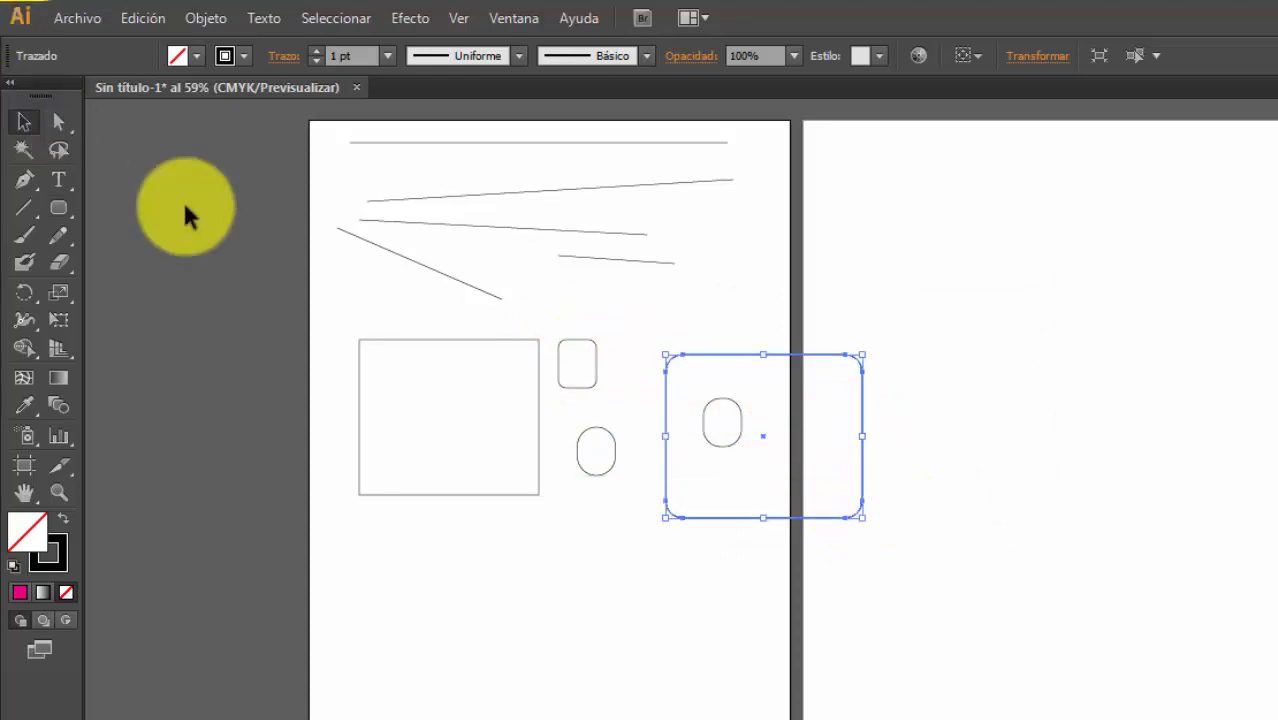
{"action": "left_click", "coordinate": [558, 381]}
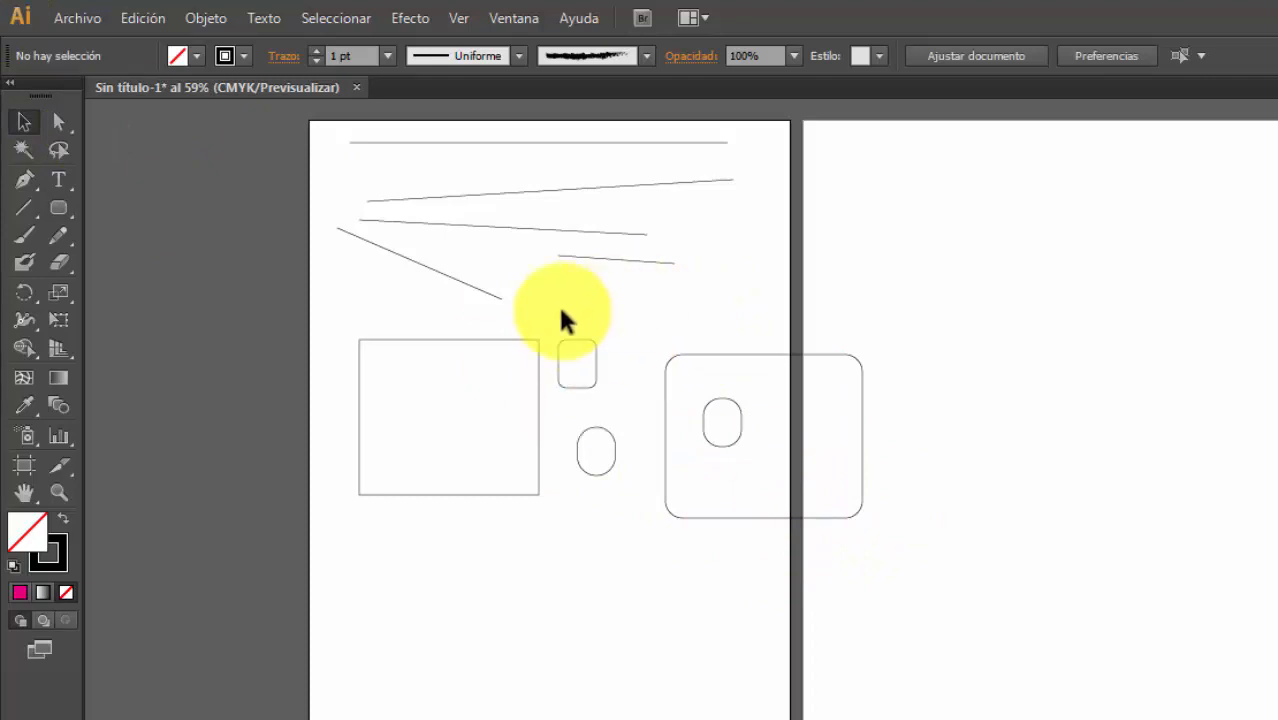
- Draw a circle about 10,88 cm in diameter below the rectangle with the Ellipse tool
{"action": "left_click", "coordinate": [63, 206]}
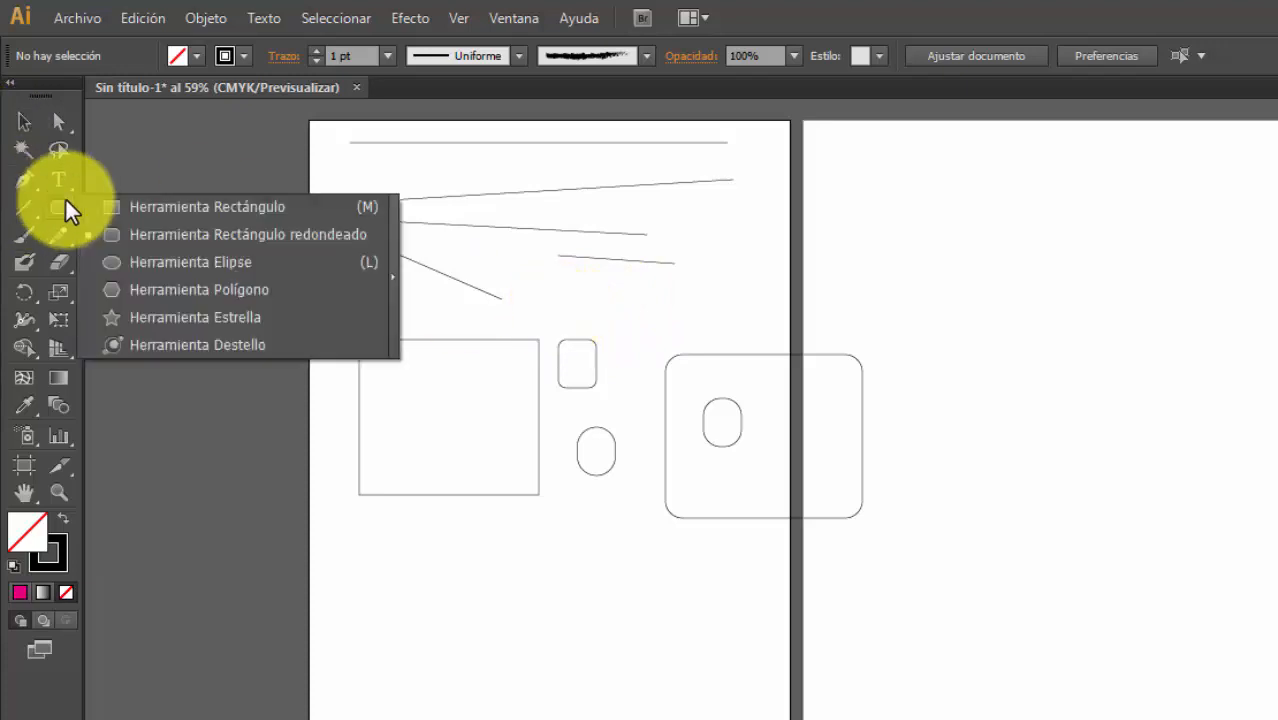
{"action": "left_click", "coordinate": [225, 267]}
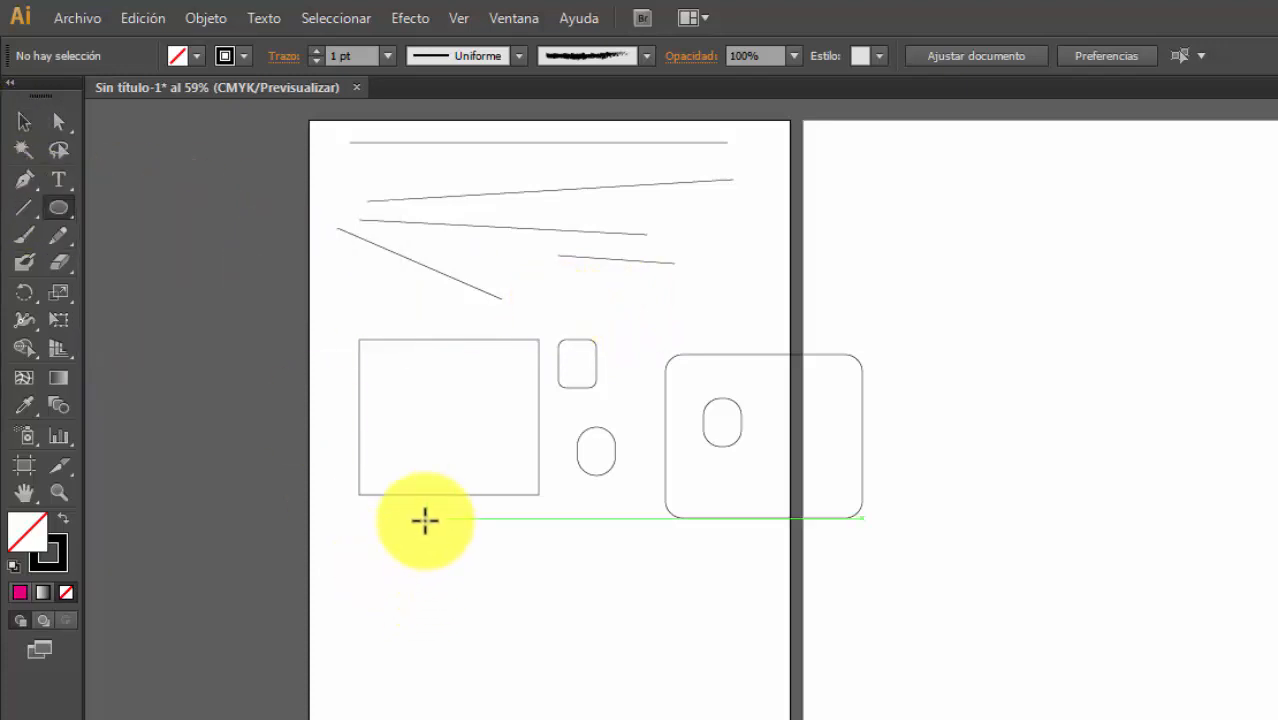
{"action": "left_click_drag", "start_coordinate": [387, 543], "coordinate": [455, 485]}
{"action": "left_click_drag", "start_coordinate": [557, 541], "coordinate": [597, 571]}
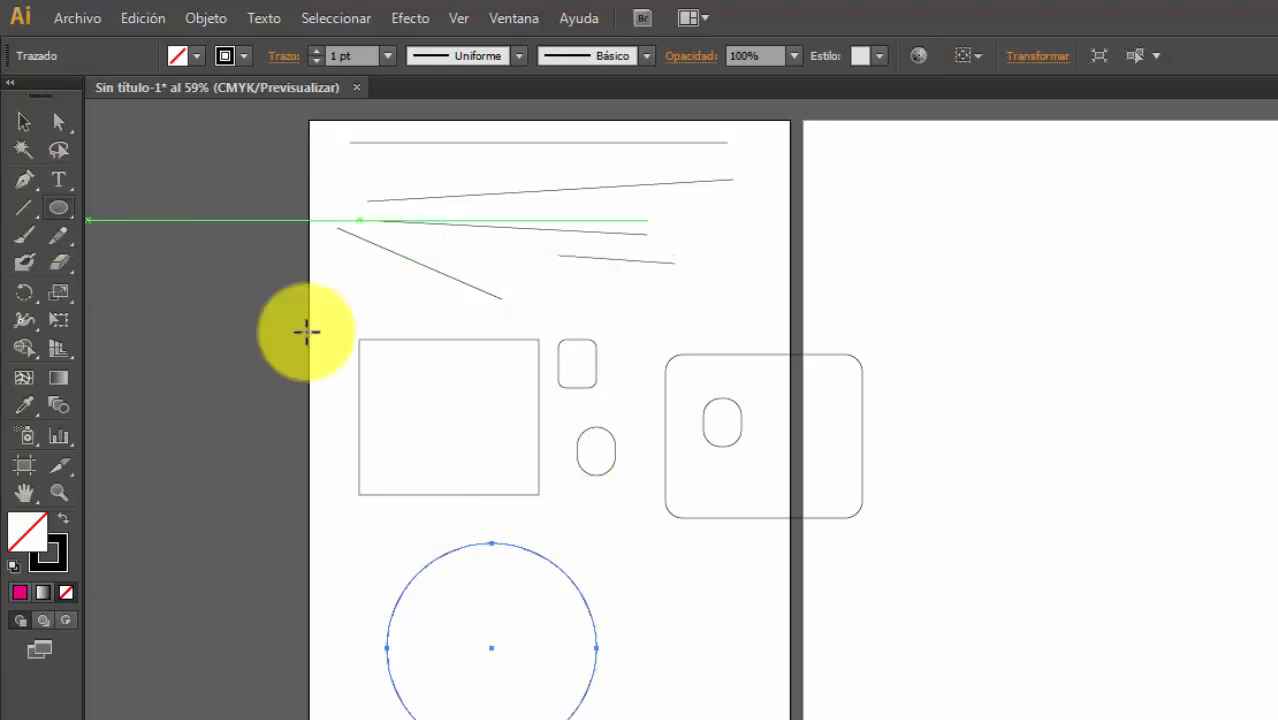
{"action": "left_click", "coordinate": [612, 605]}
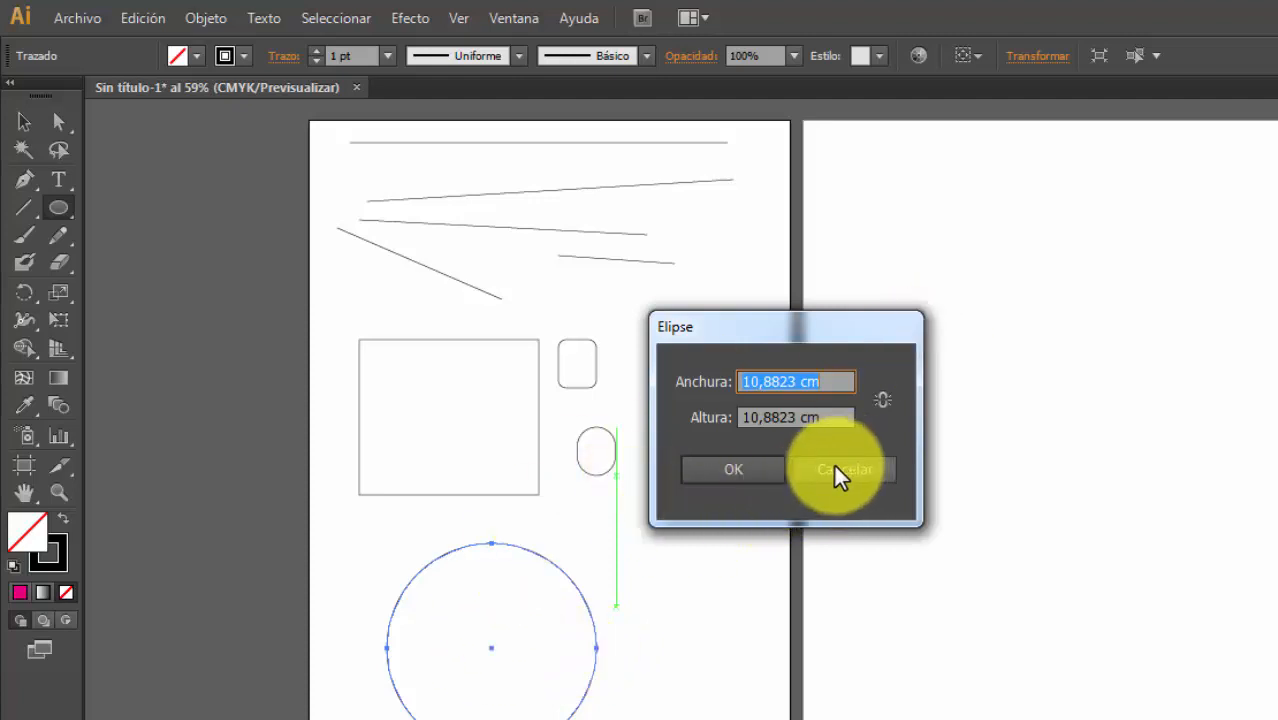
{"action": "left_click", "coordinate": [834, 465]}
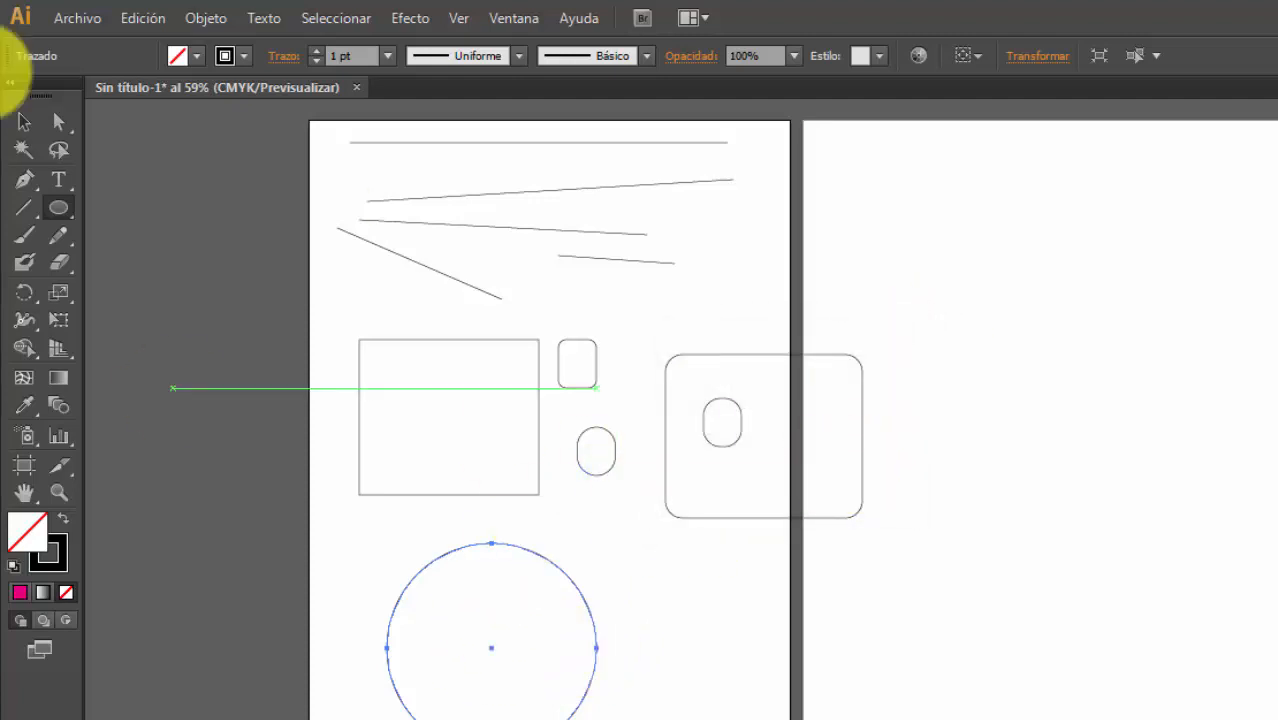
- Select all the lines and shapes on the artboard and delete them
{"action": "left_click", "coordinate": [23, 123]}
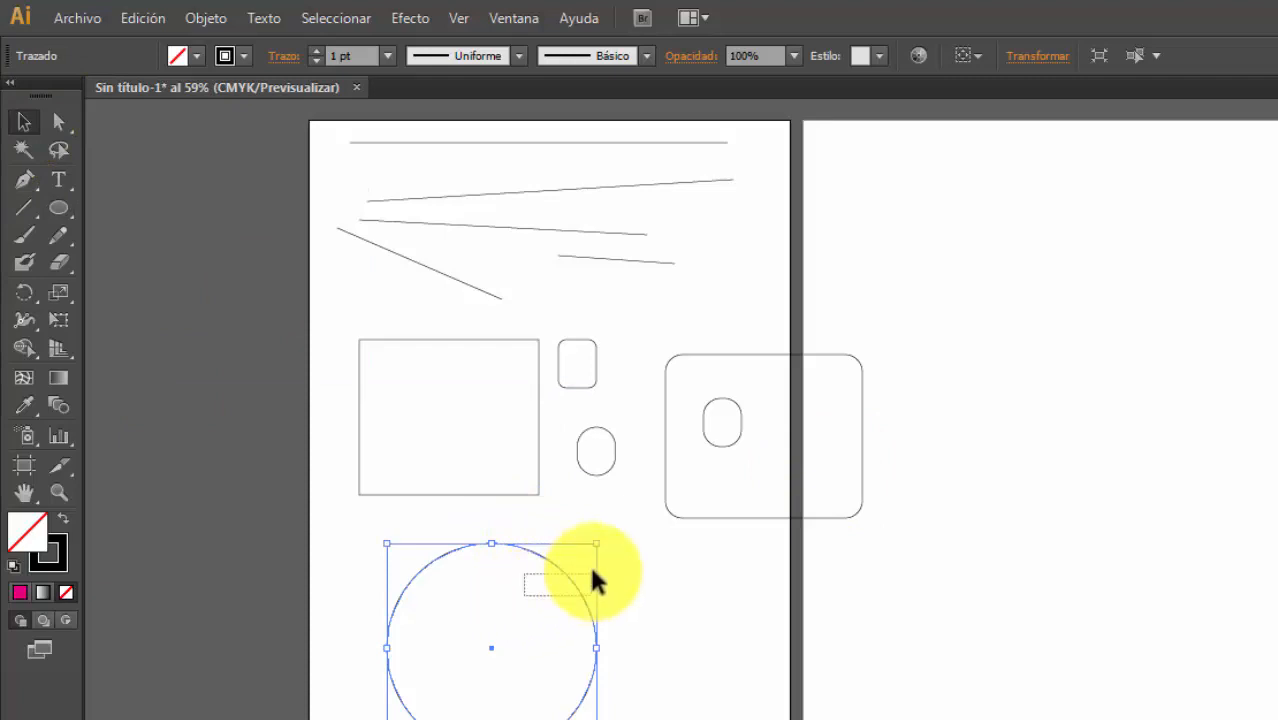
{"action": "left_click", "coordinate": [756, 515], "text": "shift"}
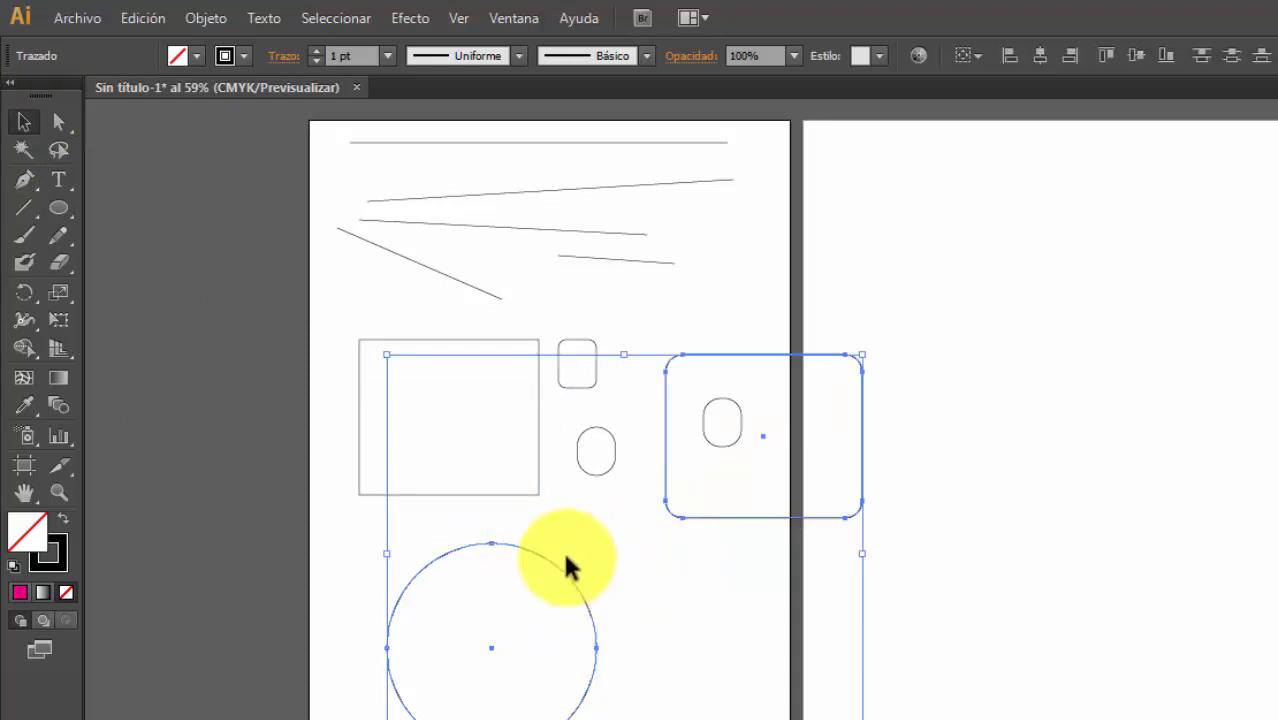
{"action": "left_click_drag", "start_coordinate": [268, 417], "coordinate": [767, 684]}
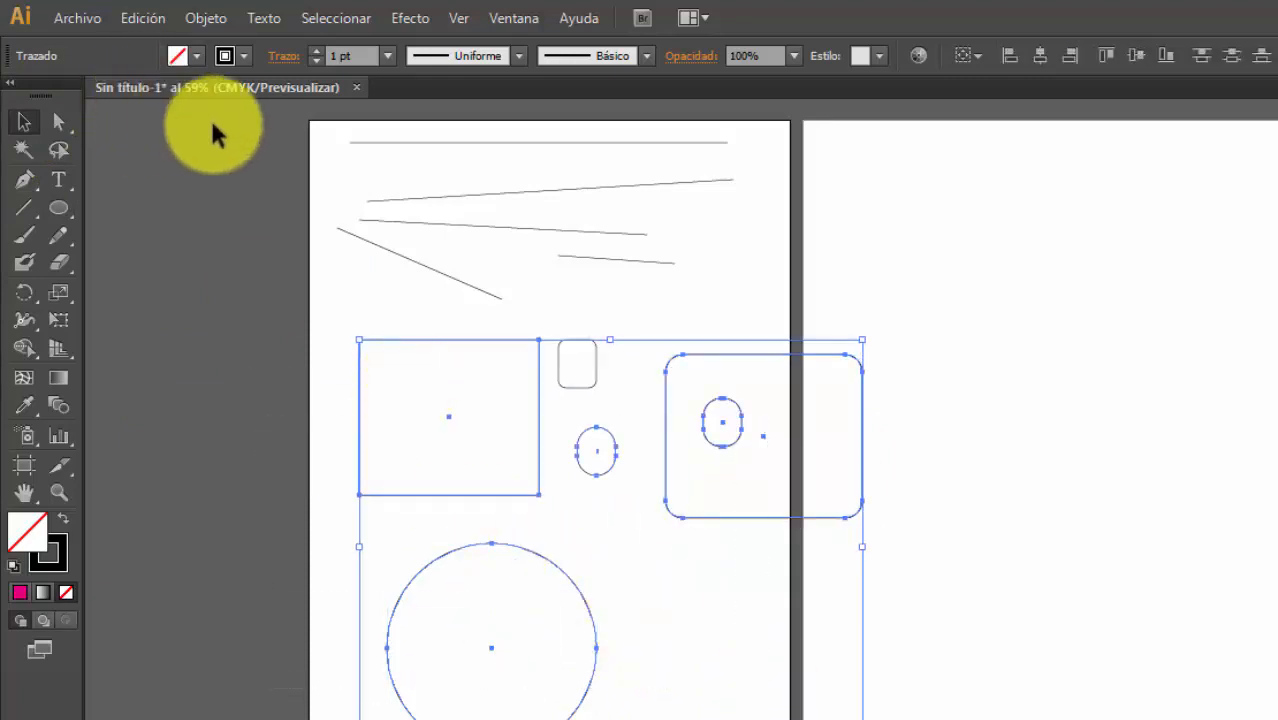
{"action": "mouse_move", "coordinate": [216, 125]}
{"action": "left_mouse_down"}
{"action": "mouse_move", "coordinate": [652, 491]}
{"action": "mouse_move", "coordinate": [868, 719]}
{"action": "mouse_move", "coordinate": [870, 708]}
{"action": "left_mouse_up"}
{"action": "key", "text": "Delete"}
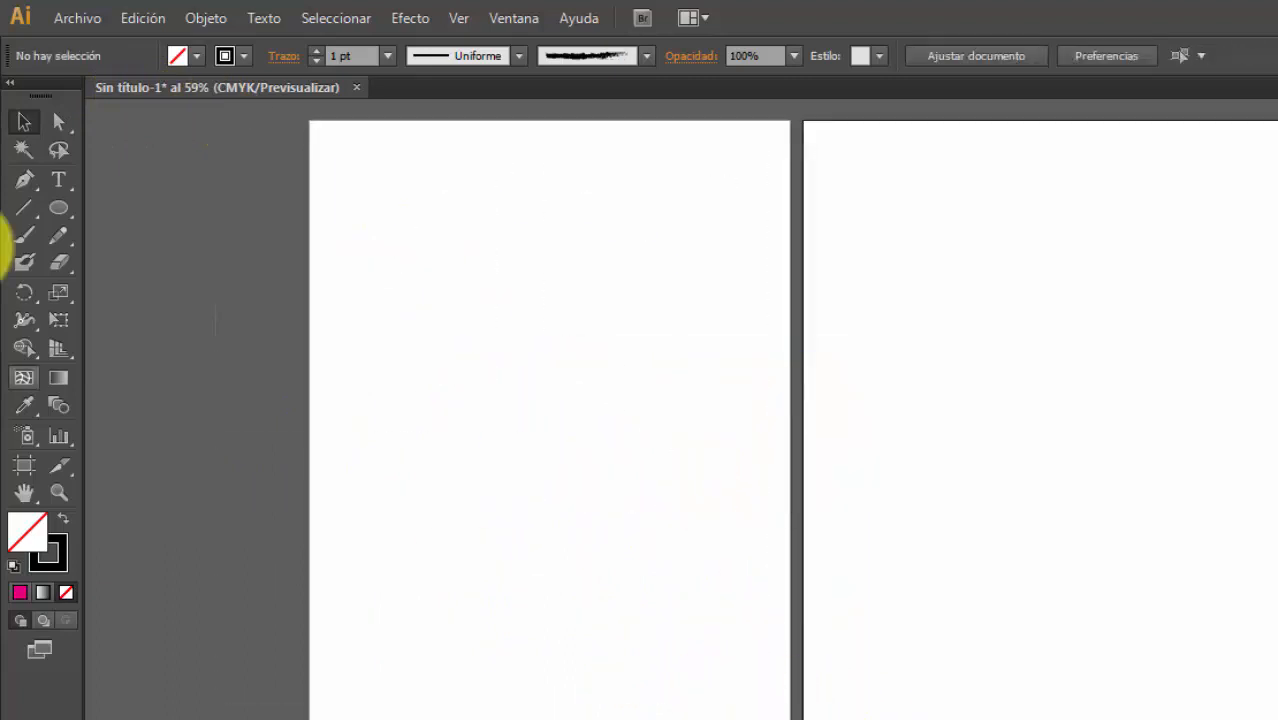
- Draw four hexagons of different sizes and rotations in the upper part of the artboard with the Polygon tool
{"action": "left_click_drag", "start_coordinate": [60, 200], "coordinate": [143, 292]}
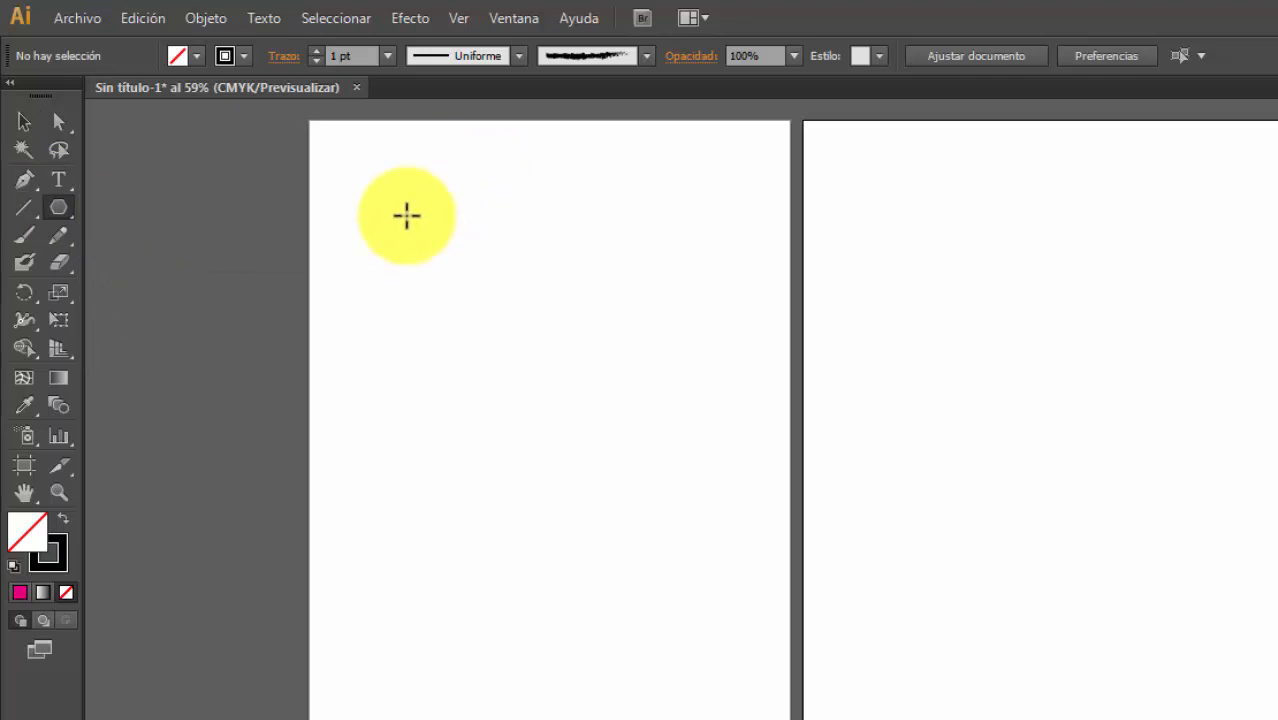
{"action": "left_click_drag", "start_coordinate": [407, 215], "coordinate": [590, 258]}
{"action": "left_click_drag", "start_coordinate": [503, 305], "coordinate": [508, 257]}
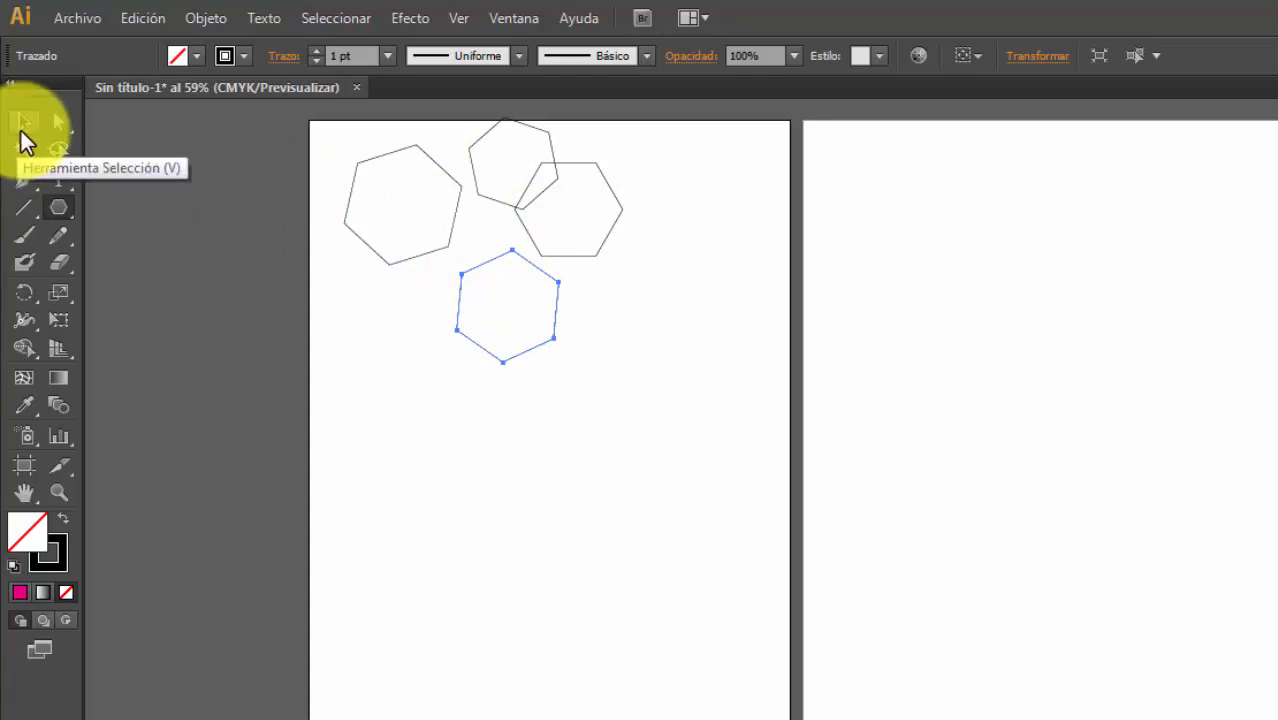
{"action": "left_click", "coordinate": [637, 289]}
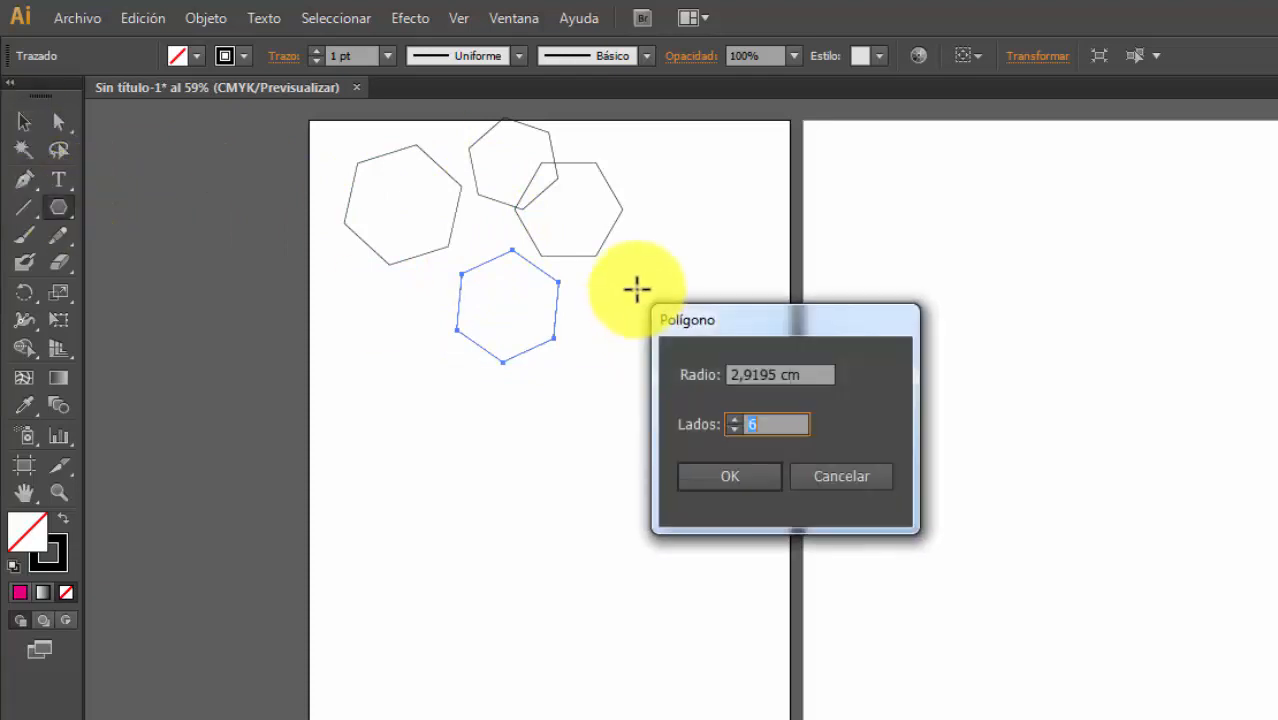
{"action": "left_click", "coordinate": [858, 474]}
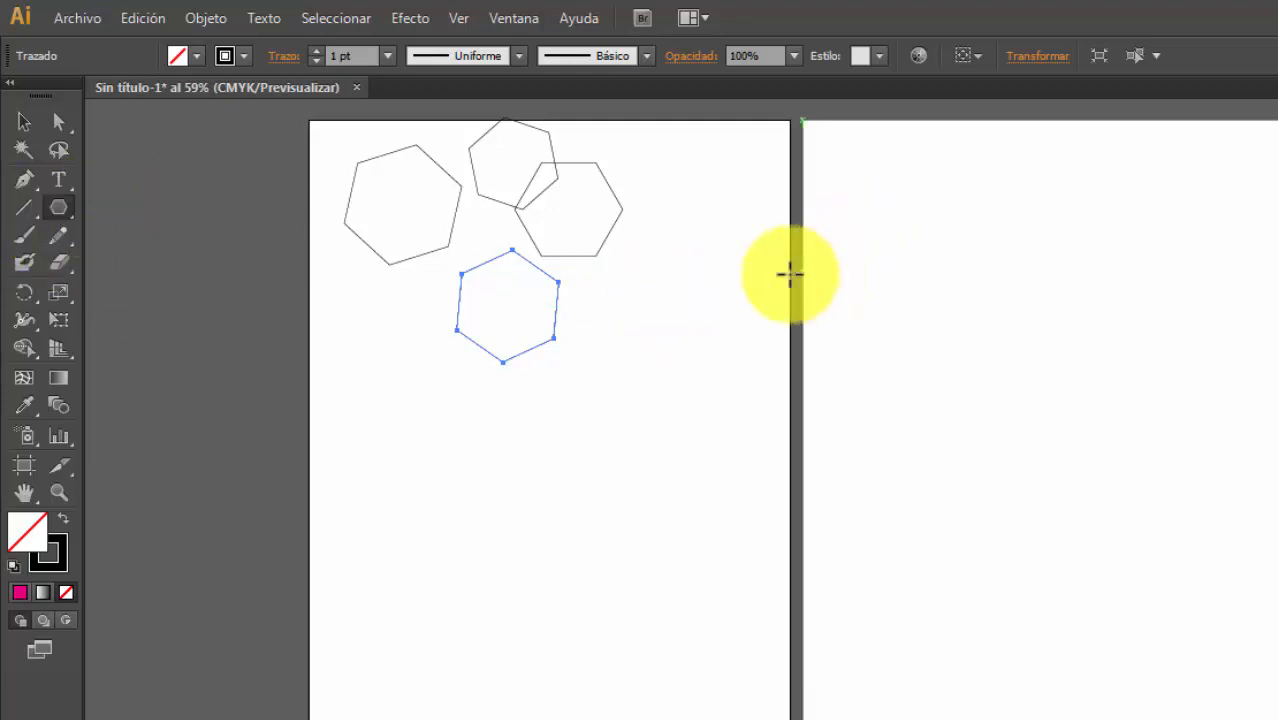
{"action": "left_click", "coordinate": [705, 290]}
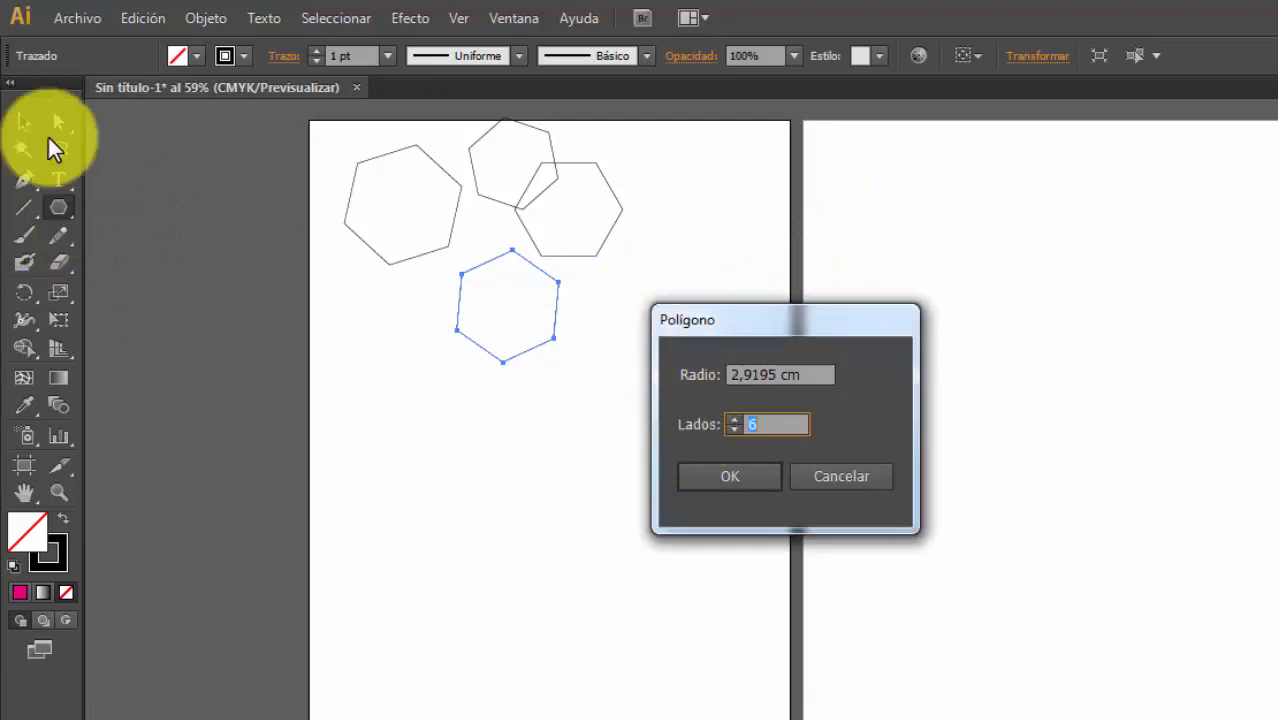
{"action": "left_click", "coordinate": [830, 476]}
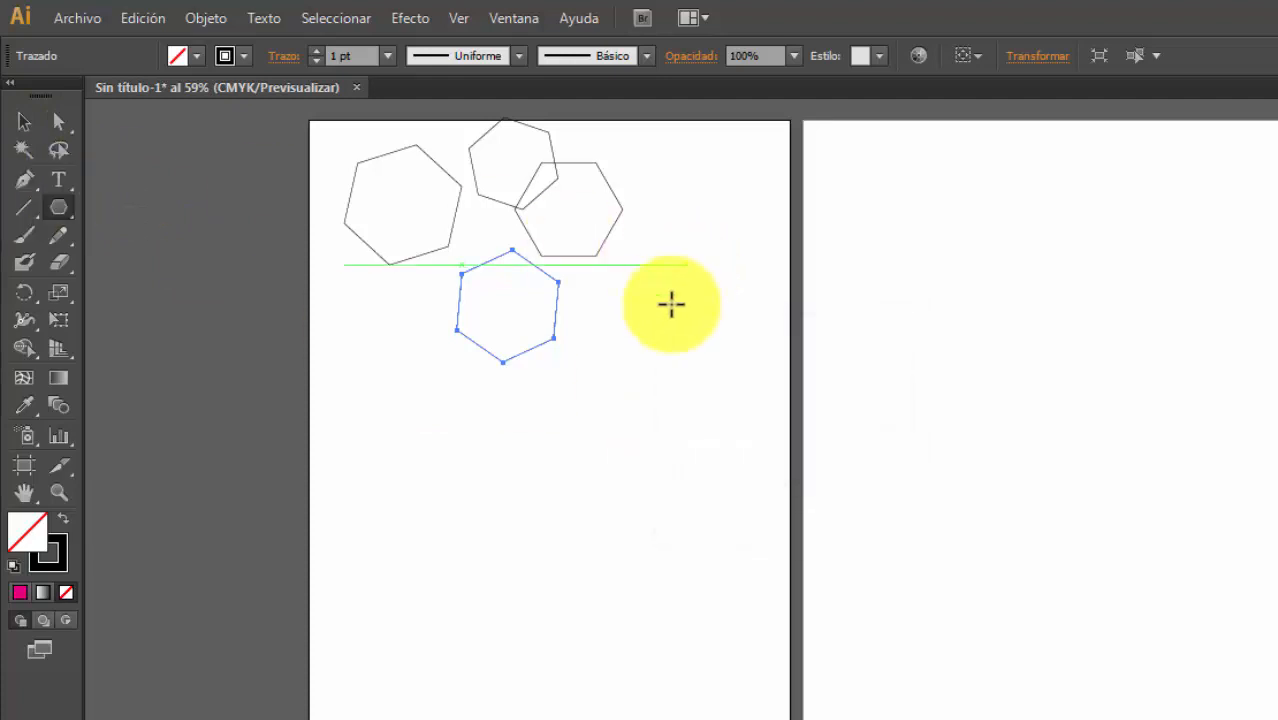
{"action": "left_click", "coordinate": [668, 316]}
{"action": "left_click", "coordinate": [828, 478]}
{"action": "left_click", "coordinate": [25, 123]}
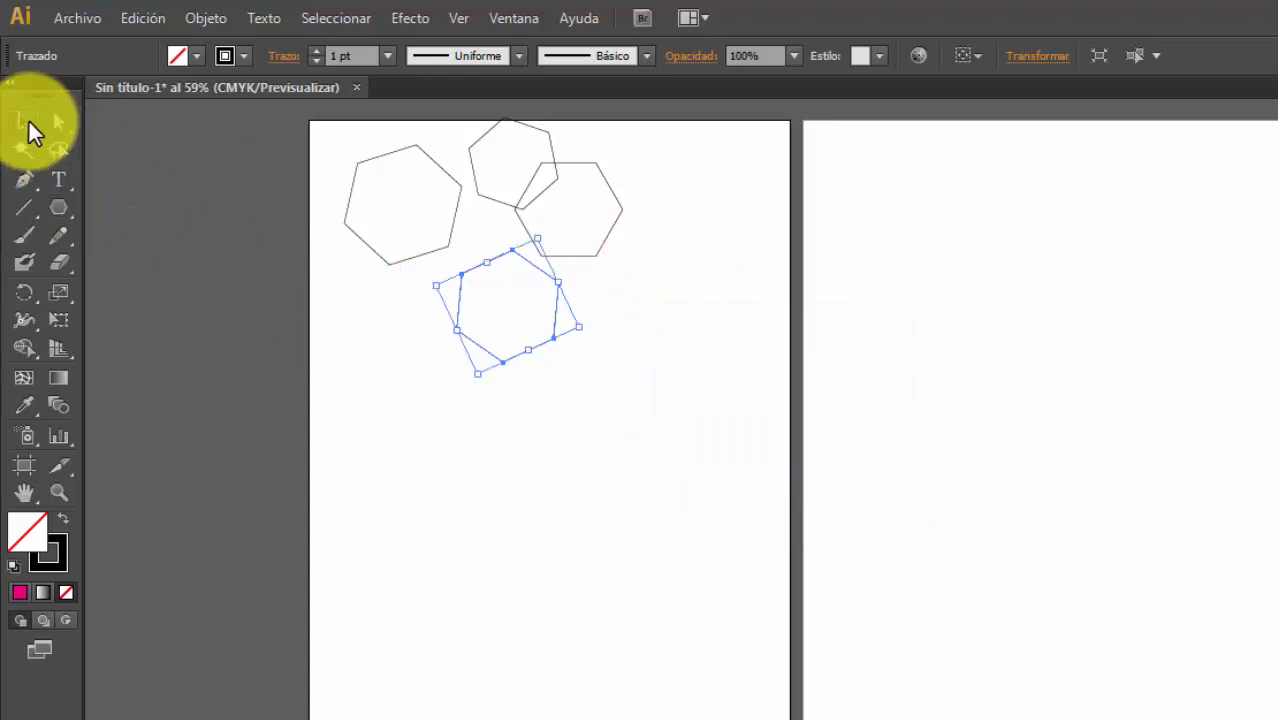
{"action": "left_click", "coordinate": [268, 330]}
- Create a 3-sided polygon with a 2,9195 cm radius beside the hexagons and draw a small triangle near the artboard's left edge
{"action": "left_click", "coordinate": [58, 209]}
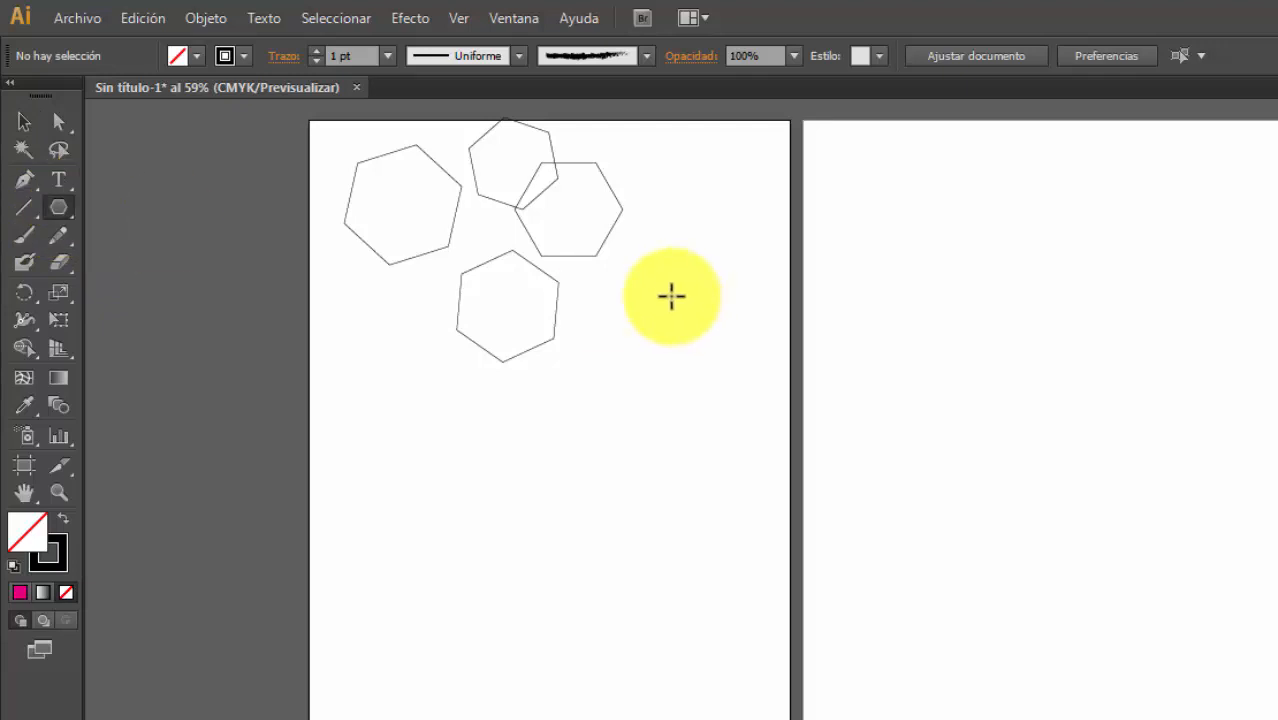
{"action": "left_click", "coordinate": [608, 279]}
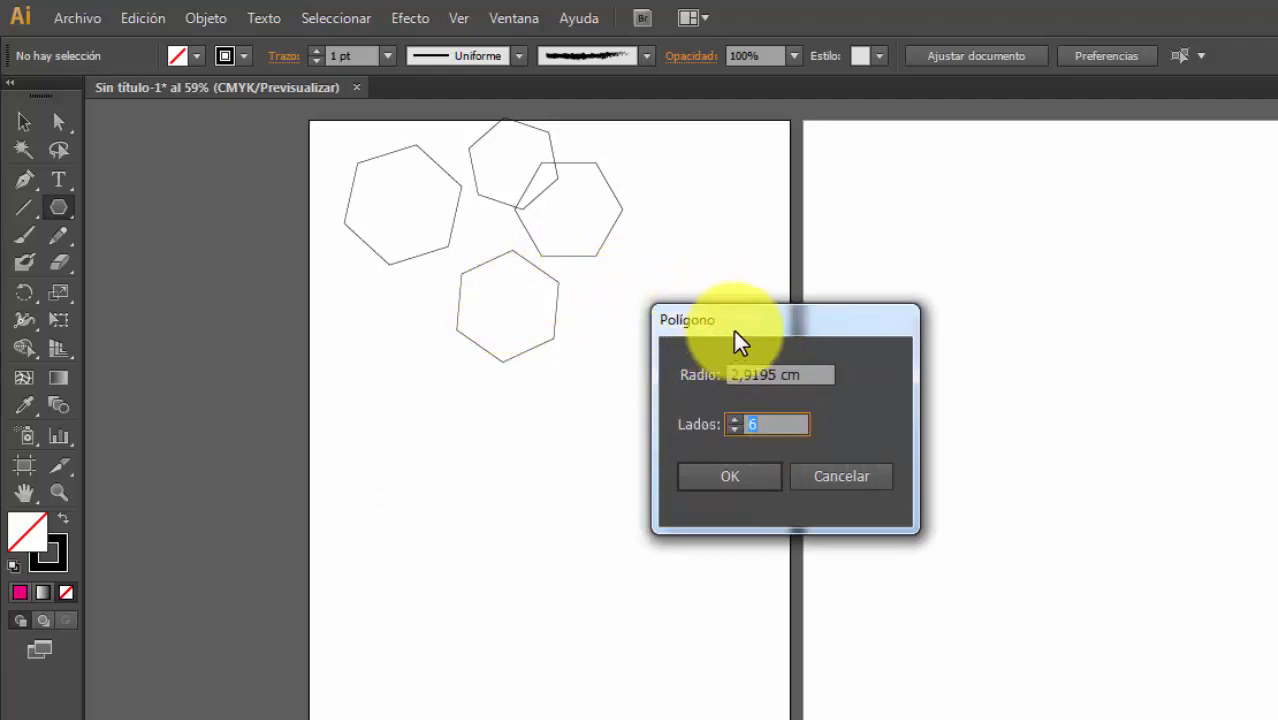
{"action": "left_click_drag", "start_coordinate": [734, 325], "coordinate": [790, 317]}
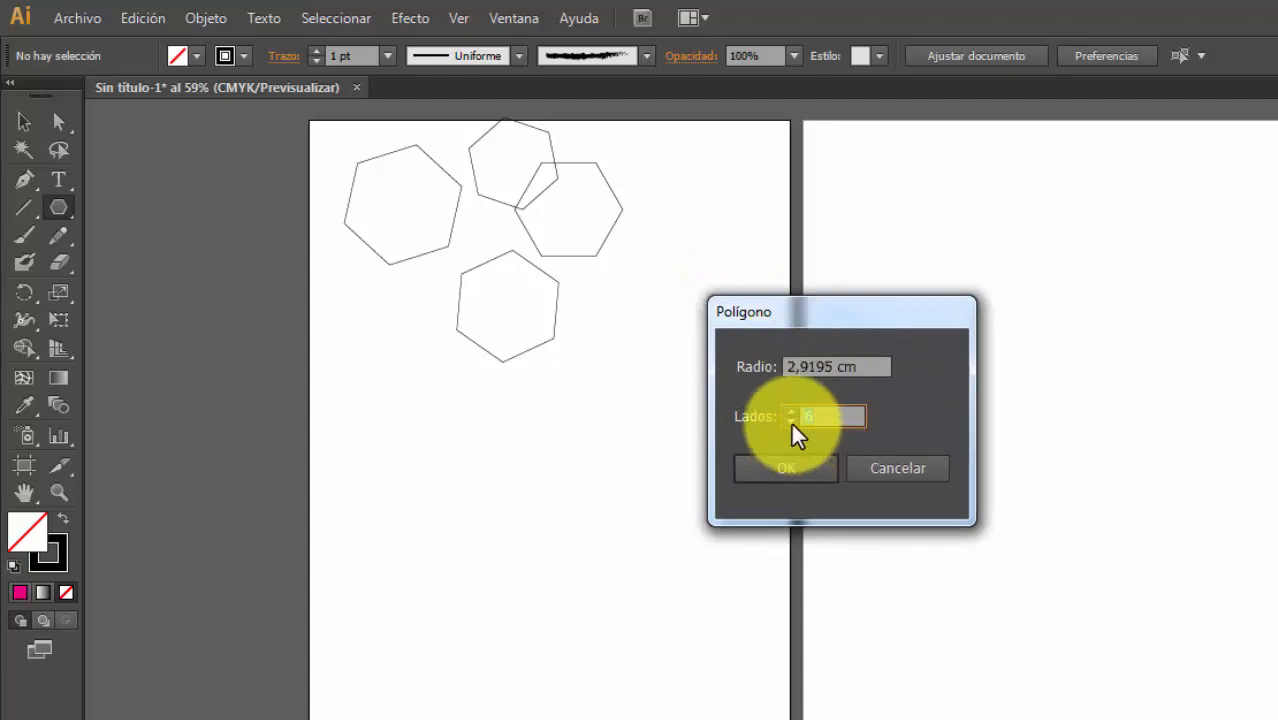
{"action": "left_click", "coordinate": [791, 422]}
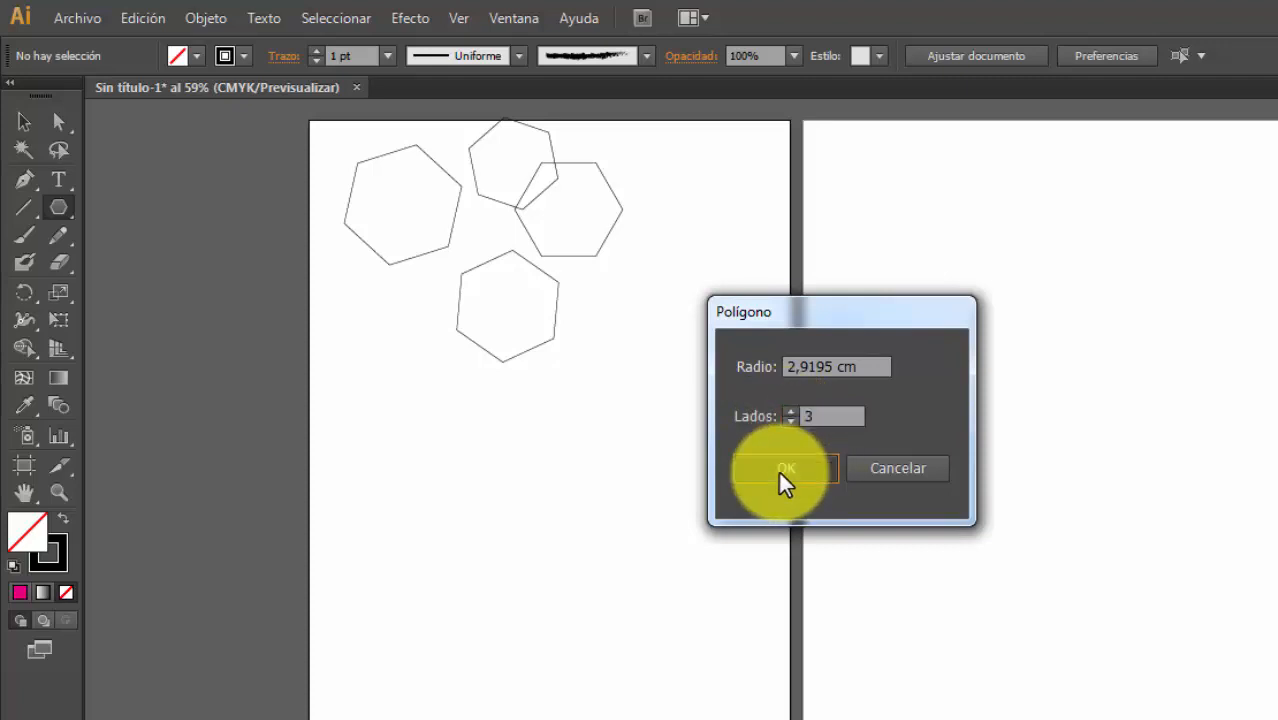
{"action": "left_click", "coordinate": [780, 470]}
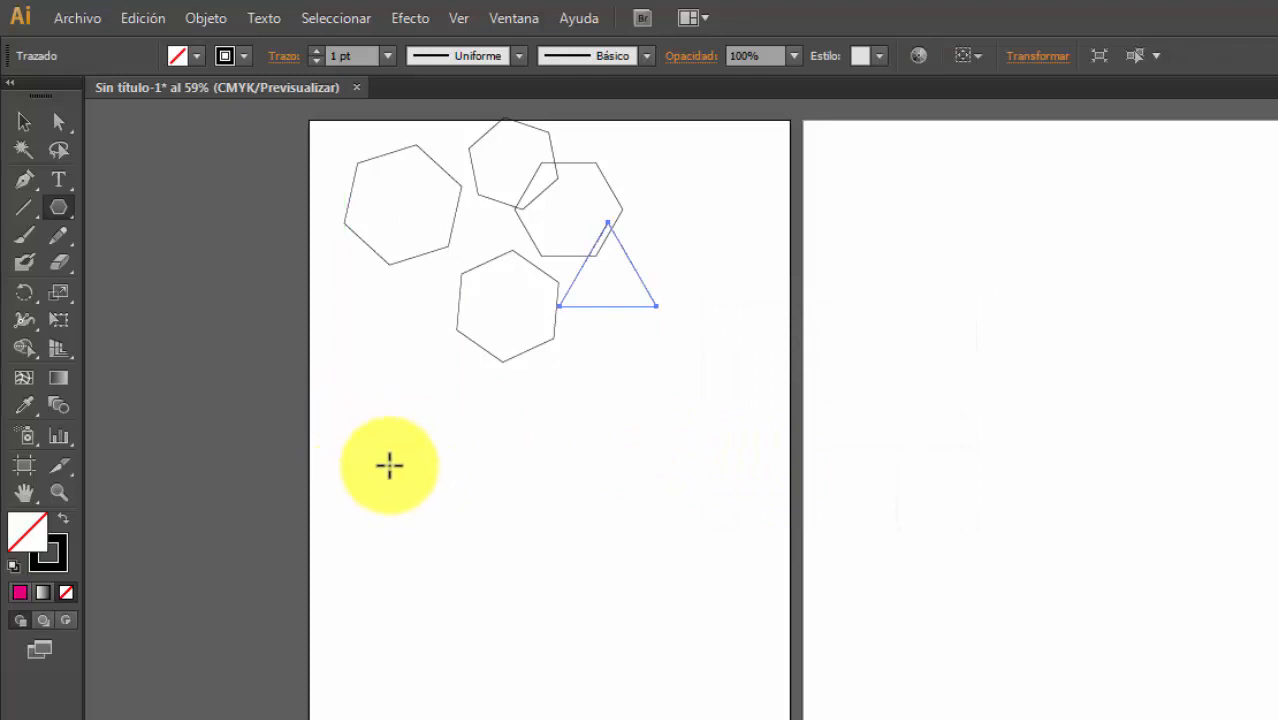
{"action": "left_click_drag", "start_coordinate": [359, 438], "coordinate": [403, 439]}
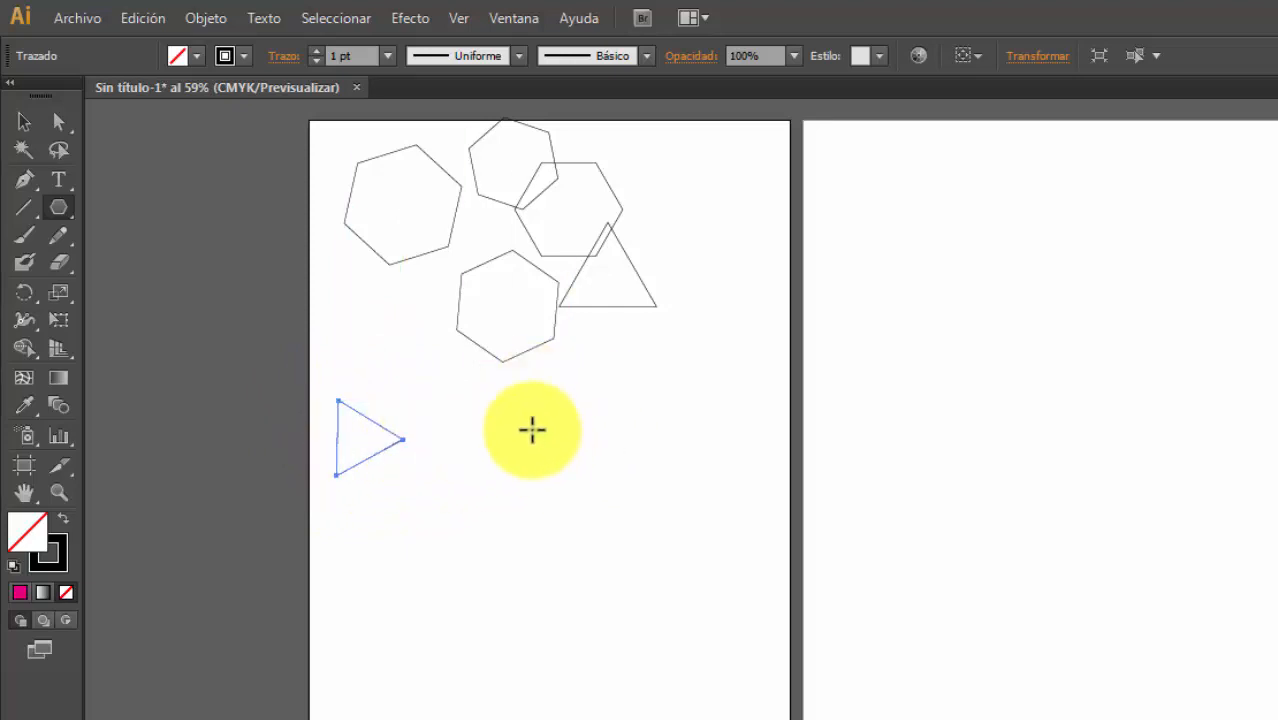
- Draw a large polygon about 14,1 cm wide mid-artboard, adding sides until it approximates a circle
{"action": "left_click_drag", "start_coordinate": [531, 428], "coordinate": [668, 490]}
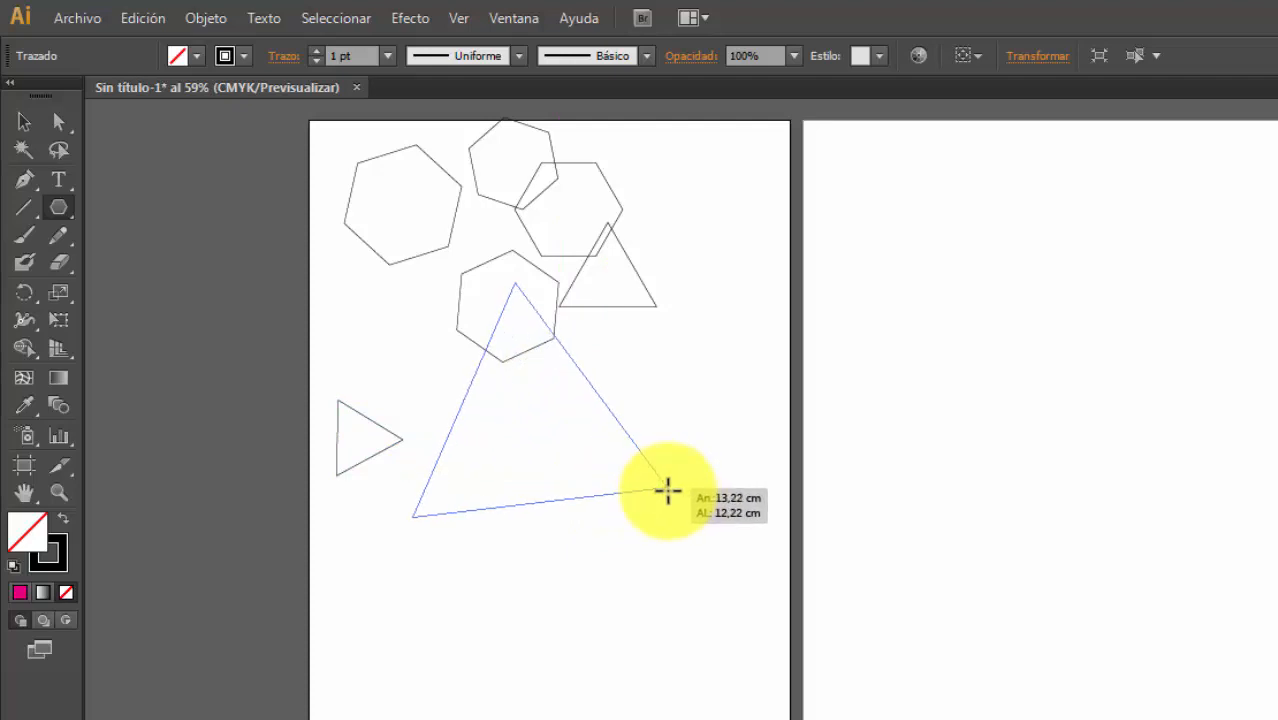
{"action": "key", "text": "Up"}
{"action": "left_click_drag", "start_coordinate": [668, 490], "coordinate": [668, 490]}
{"action": "key", "text": "Up"}
{"action": "key", "text": "Down"}
{"action": "key", "text": "Up"}
{"action": "key", "text": "Up"}
{"action": "key", "text": "Up"}
{"action": "key", "text": "Up"}
{"action": "key", "text": "Up"}
{"action": "key", "text": "Up"}
{"action": "key", "text": "Up"}
{"action": "key", "text": "Up"}
{"action": "key", "text": "Up"}
{"action": "key", "text": "Up"}
{"action": "key", "text": "Up"}
{"action": "key", "text": "Up"}
{"action": "key", "text": "Up"}
{"action": "key", "text": "Up"}
{"action": "key", "text": "Up"}
{"action": "key", "text": "Up"}
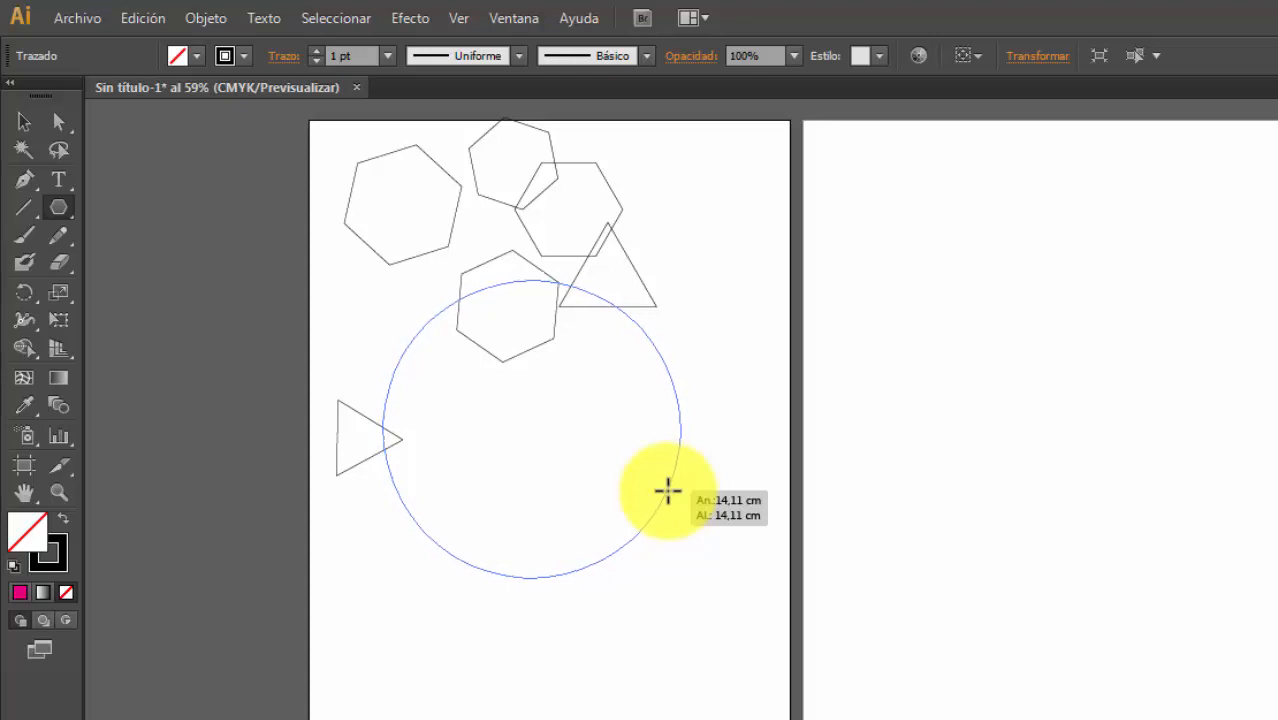
- Reduce the number of sides of the large polygon and finish it as a hexagon
{"action": "key", "text": "Down"}
{"action": "key", "text": "Down"}
{"action": "key", "text": "Down"}
{"action": "key", "text": "Down"}
{"action": "key", "text": "Down"}
{"action": "key", "text": "Down"}
{"action": "key", "text": "Down"}
{"action": "key", "text": "Down"}
{"action": "key", "text": "Down"}
{"action": "key", "text": "Down"}
{"action": "left_click_drag", "start_coordinate": [668, 490], "coordinate": [668, 490]}
{"action": "key", "text": "Down"}
{"action": "key", "text": "Down"}
{"action": "key", "text": "Down"}
{"action": "key", "text": "Up"}
{"action": "key", "text": "Up"}
{"action": "key", "text": "Up"}
{"action": "key", "text": "Up"}
{"action": "key", "text": "Down"}
{"action": "key", "text": "Down"}
{"action": "key", "text": "Down"}
{"action": "key", "text": "Up"}
{"action": "key", "text": "Up"}
- Select all the hexagons and triangles on the artboard and delete them
{"action": "left_click", "coordinate": [24, 121]}
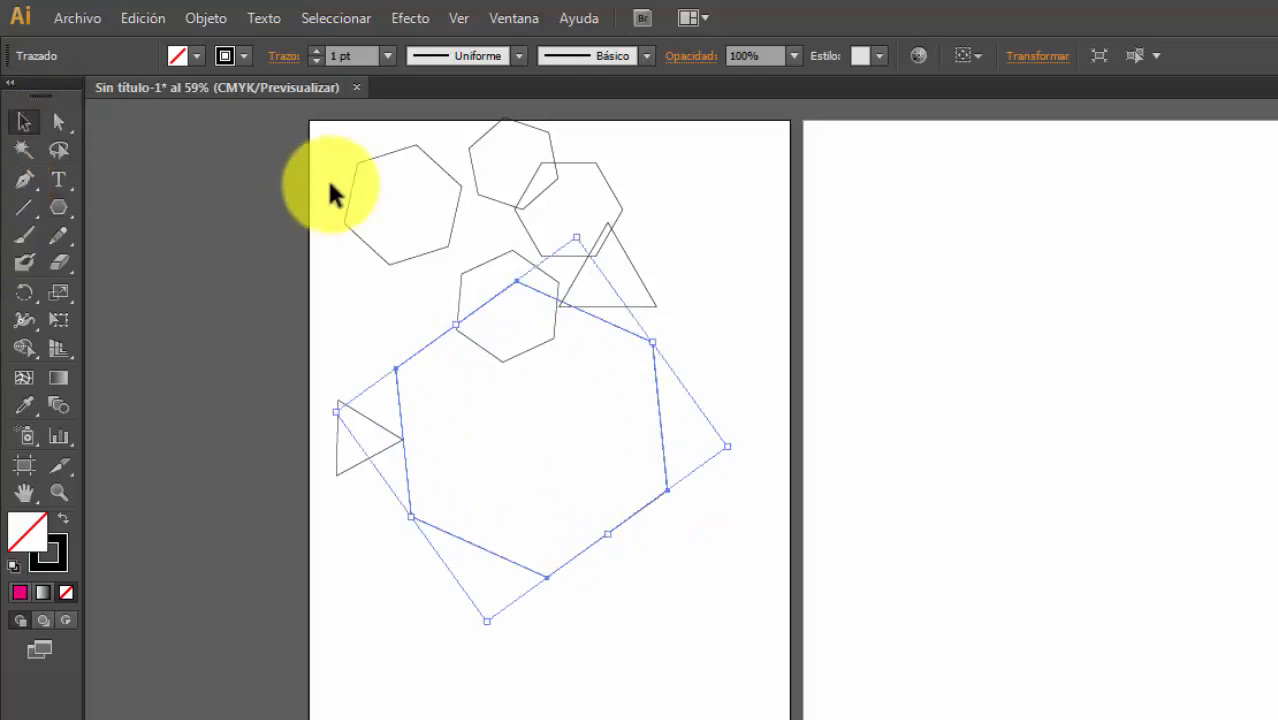
{"action": "left_click_drag", "start_coordinate": [222, 160], "coordinate": [686, 552]}
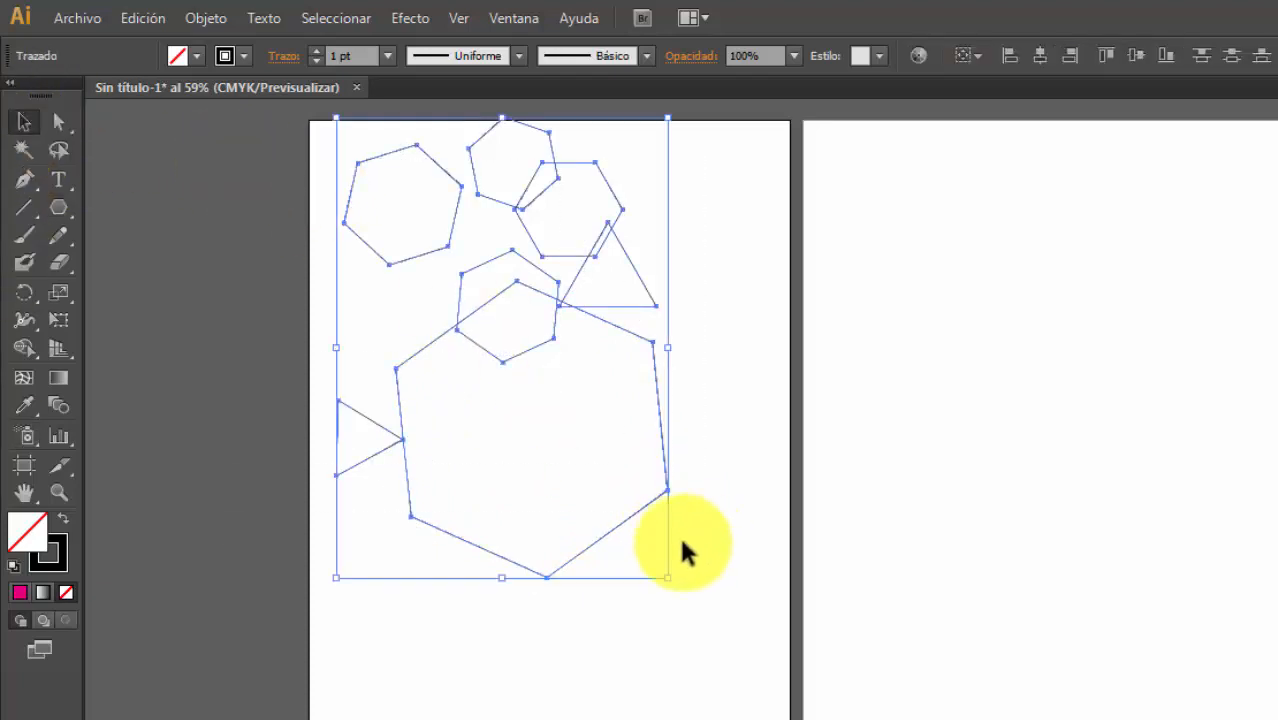
{"action": "key", "text": "Delete"}
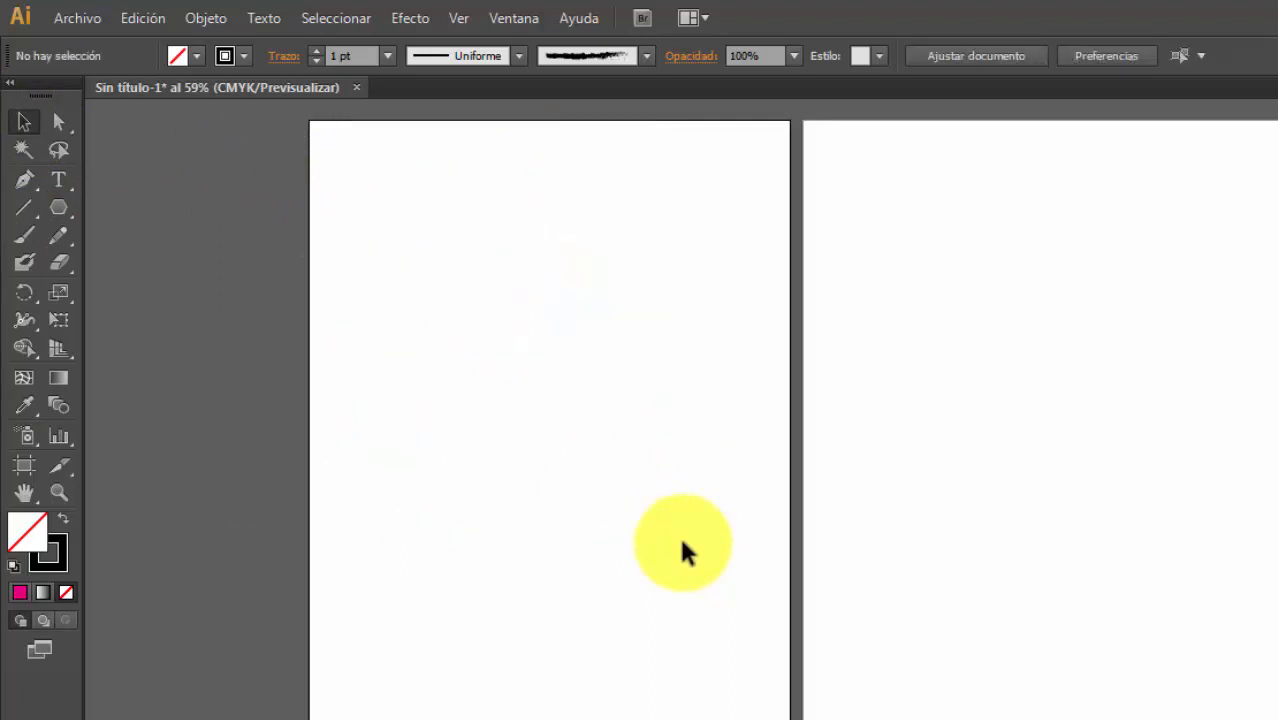
- Draw two five-pointed stars near the artboard's upper edge, the larger one overlapping its upper-left corner
{"action": "left_click", "coordinate": [60, 210]}
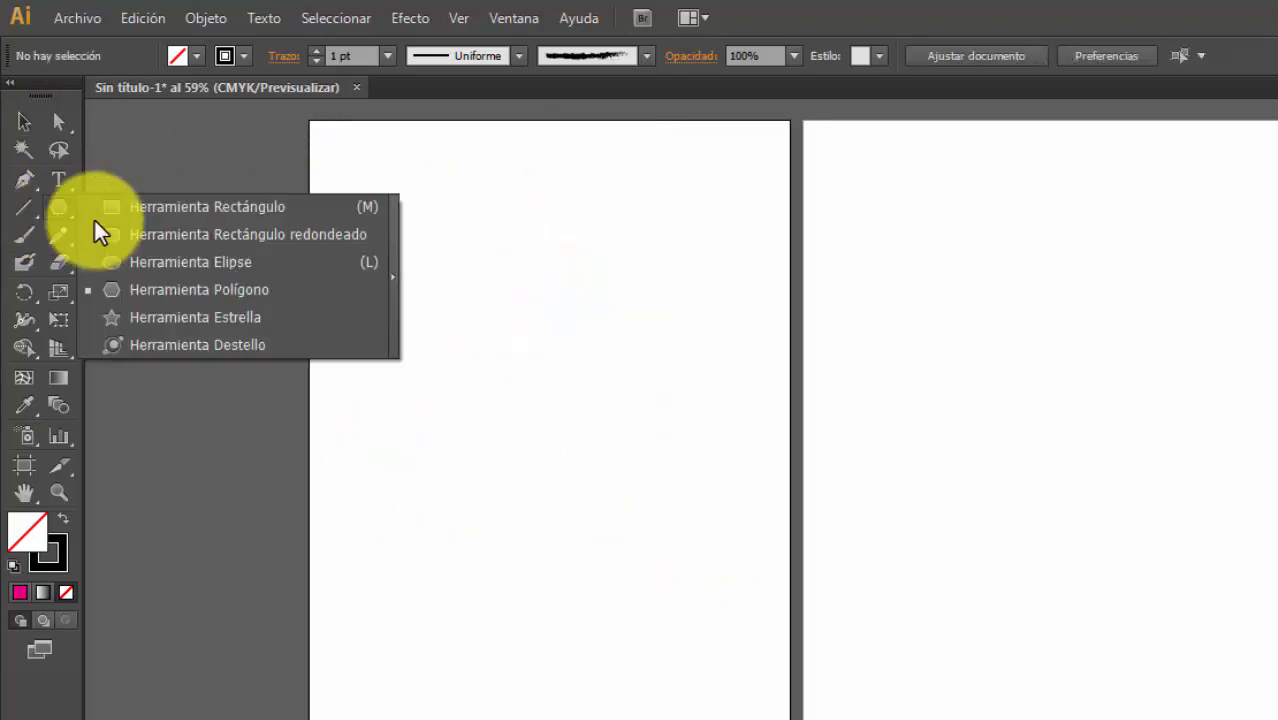
{"action": "left_click", "coordinate": [220, 317]}
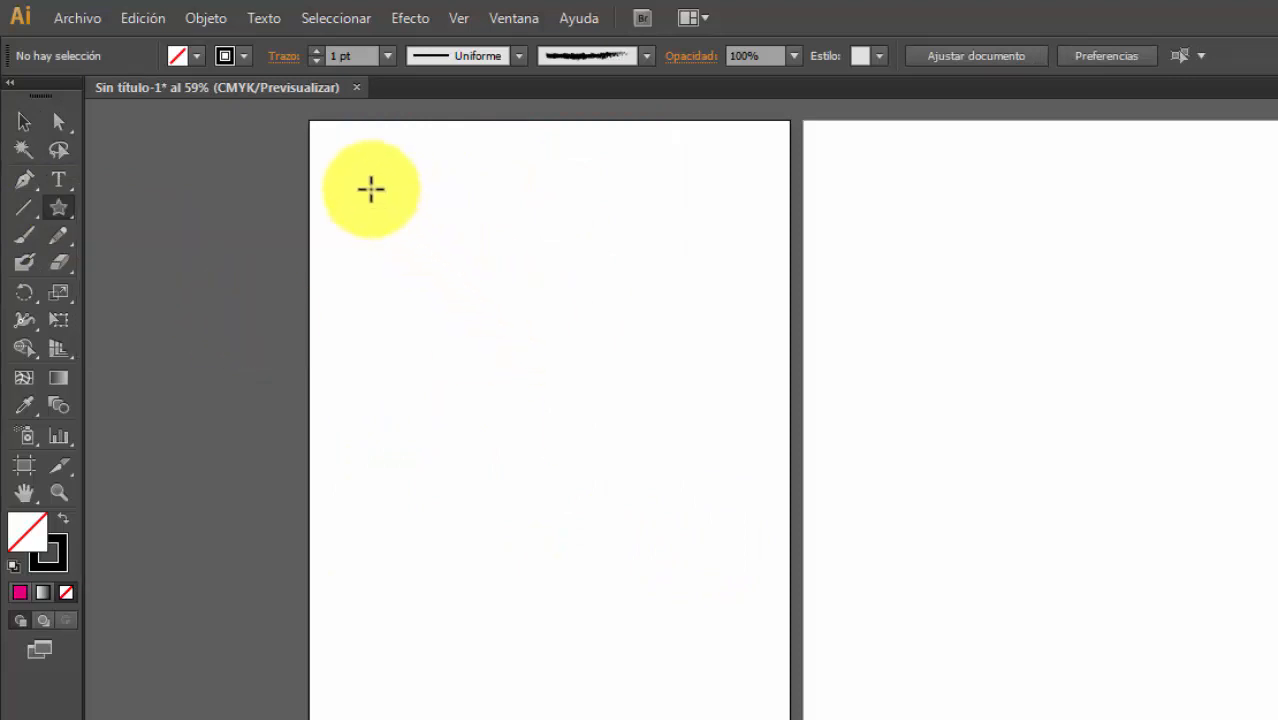
{"action": "left_click_drag", "start_coordinate": [359, 177], "coordinate": [452, 246]}
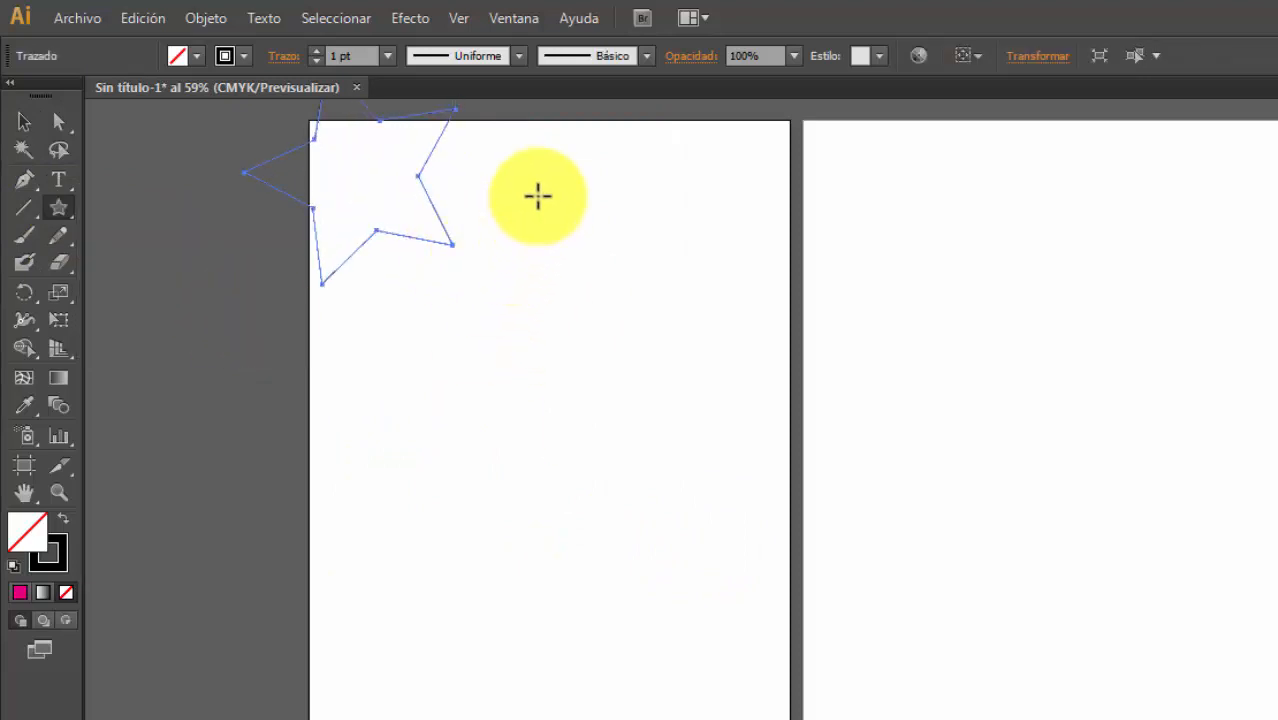
{"action": "left_click_drag", "start_coordinate": [534, 194], "coordinate": [601, 250]}
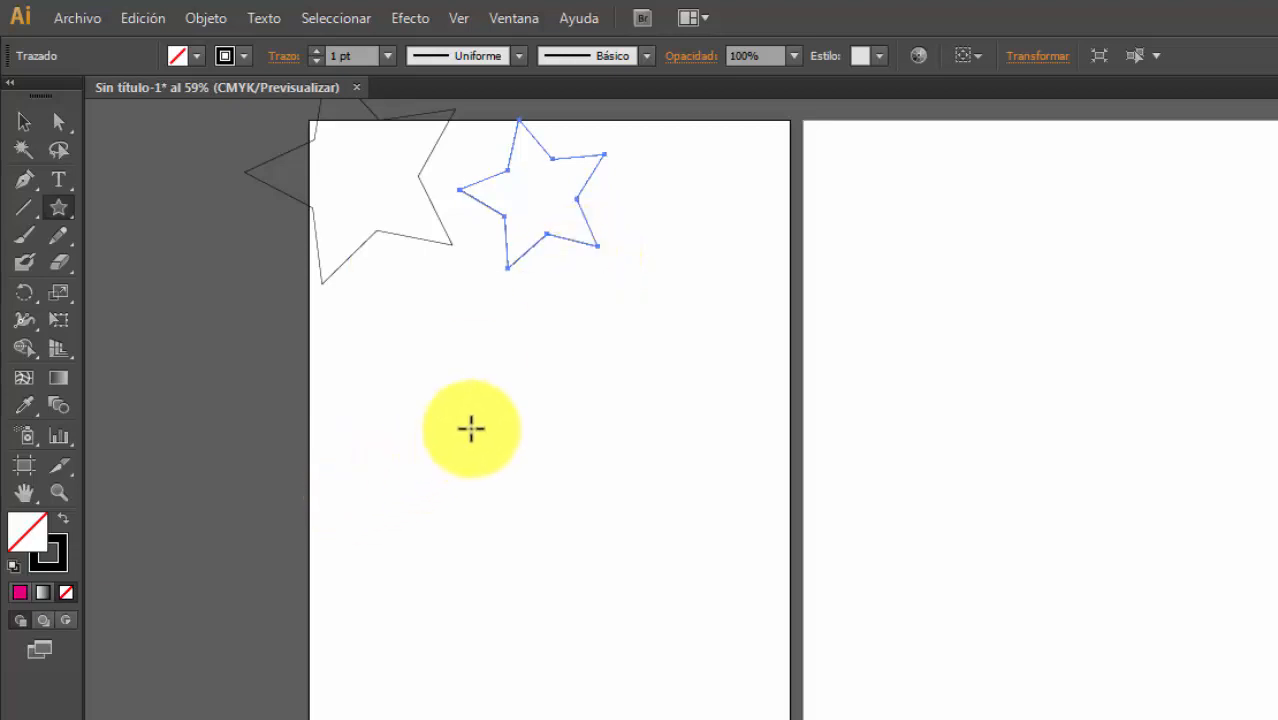
- Draw a 19-pointed star with long narrow points, about 8,85 cm high, below the two five-pointed stars, and deselect it
{"action": "left_click_drag", "start_coordinate": [436, 382], "coordinate": [477, 428]}
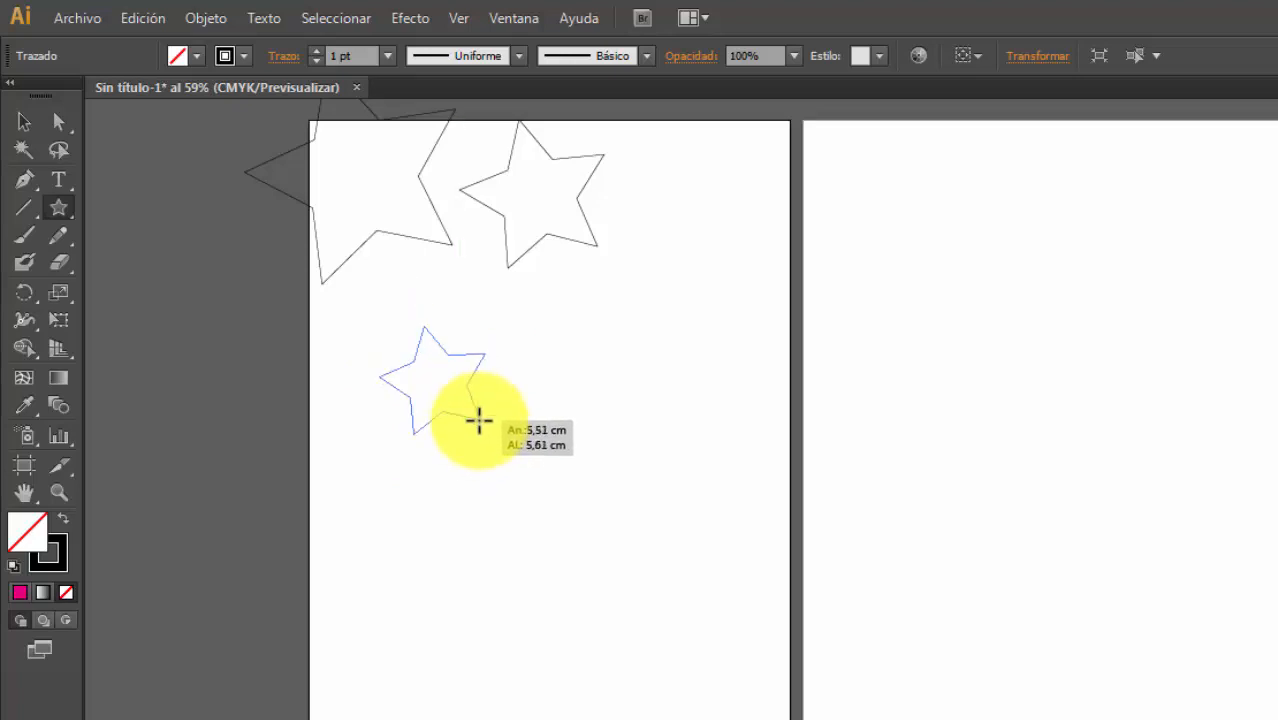
{"action": "mouse_move", "coordinate": [491, 434]}
{"action": "left_mouse_down"}
{"action": "mouse_move", "coordinate": [673, 608]}
{"action": "mouse_move", "coordinate": [700, 688]}
{"action": "mouse_move", "coordinate": [533, 466]}
{"action": "mouse_move", "coordinate": [482, 421]}
{"action": "left_mouse_up"}
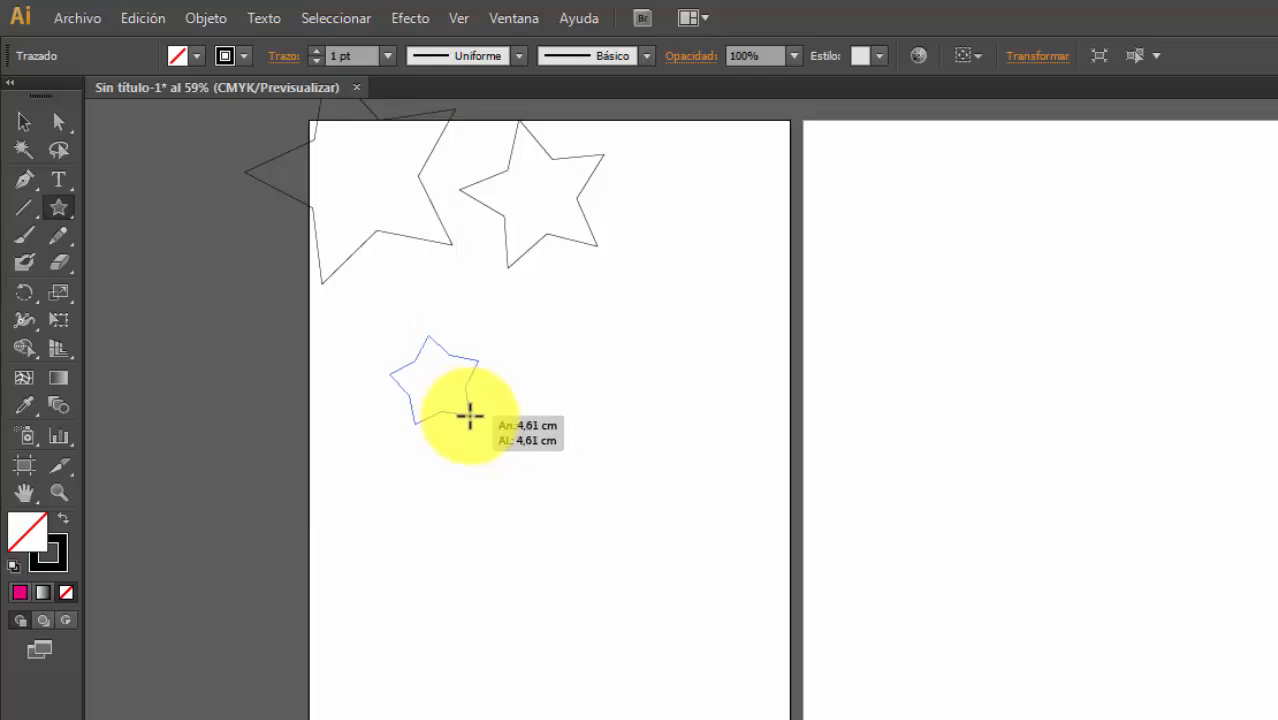
{"action": "left_click_drag", "start_coordinate": [465, 412], "coordinate": [494, 432]}
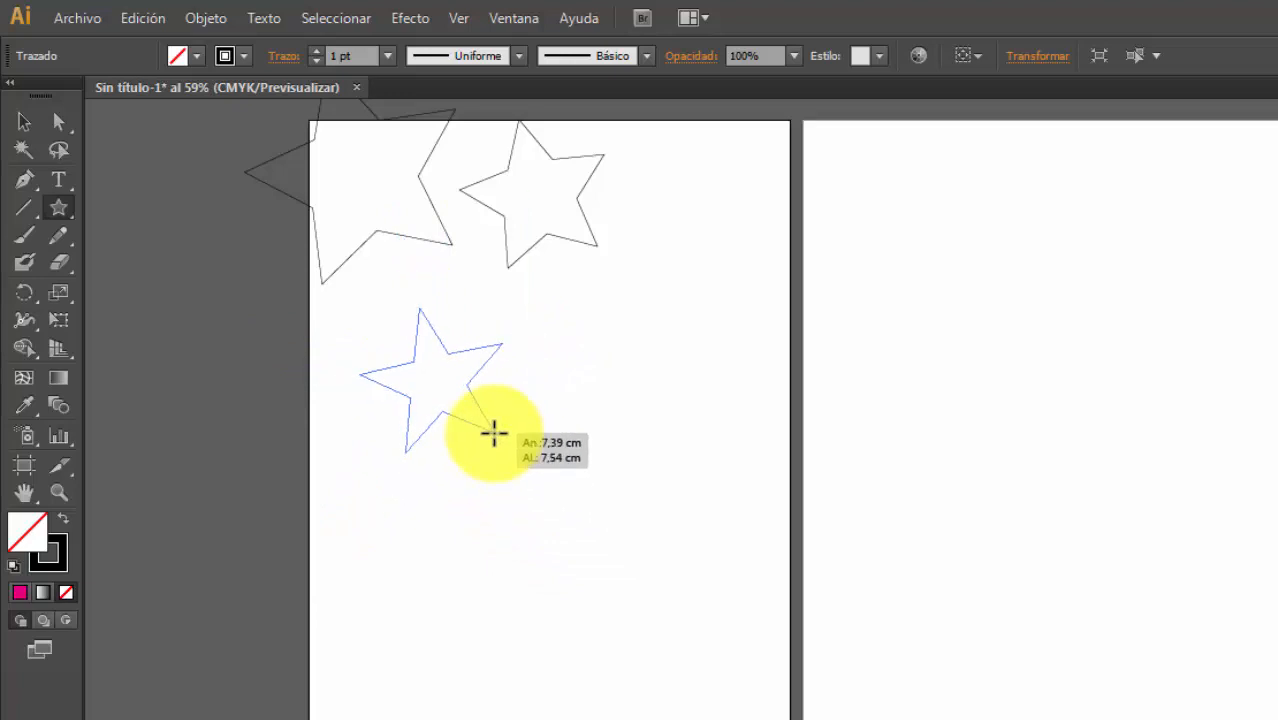
{"action": "left_click_drag", "start_coordinate": [483, 404], "coordinate": [480, 467]}
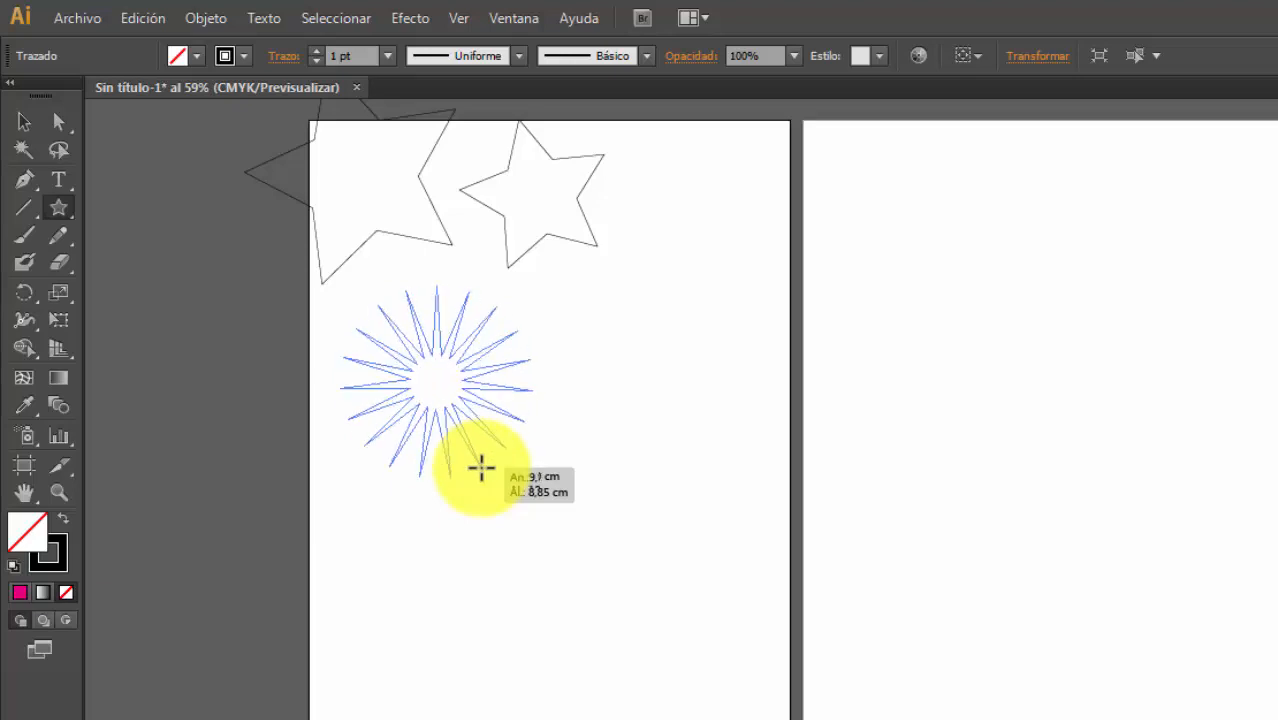
{"action": "left_click_drag", "start_coordinate": [481, 467], "coordinate": [482, 468]}
{"action": "left_click", "coordinate": [24, 121]}
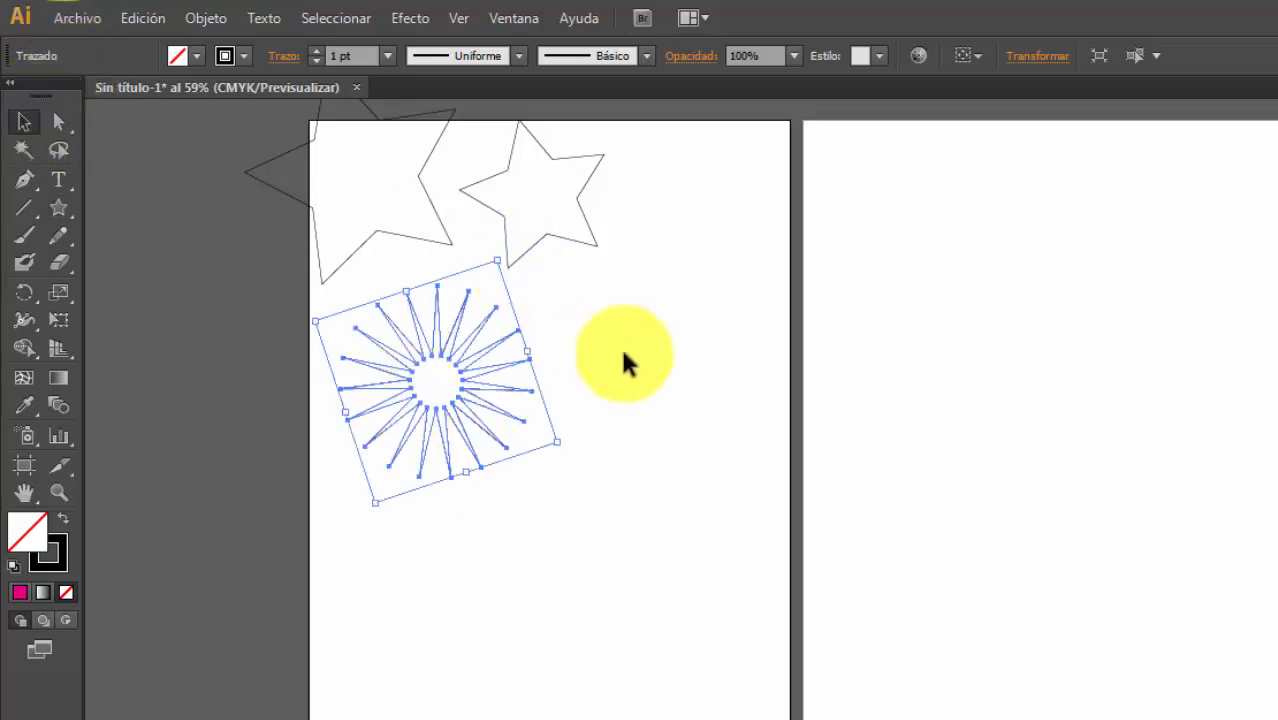
{"action": "left_click", "coordinate": [622, 345]}
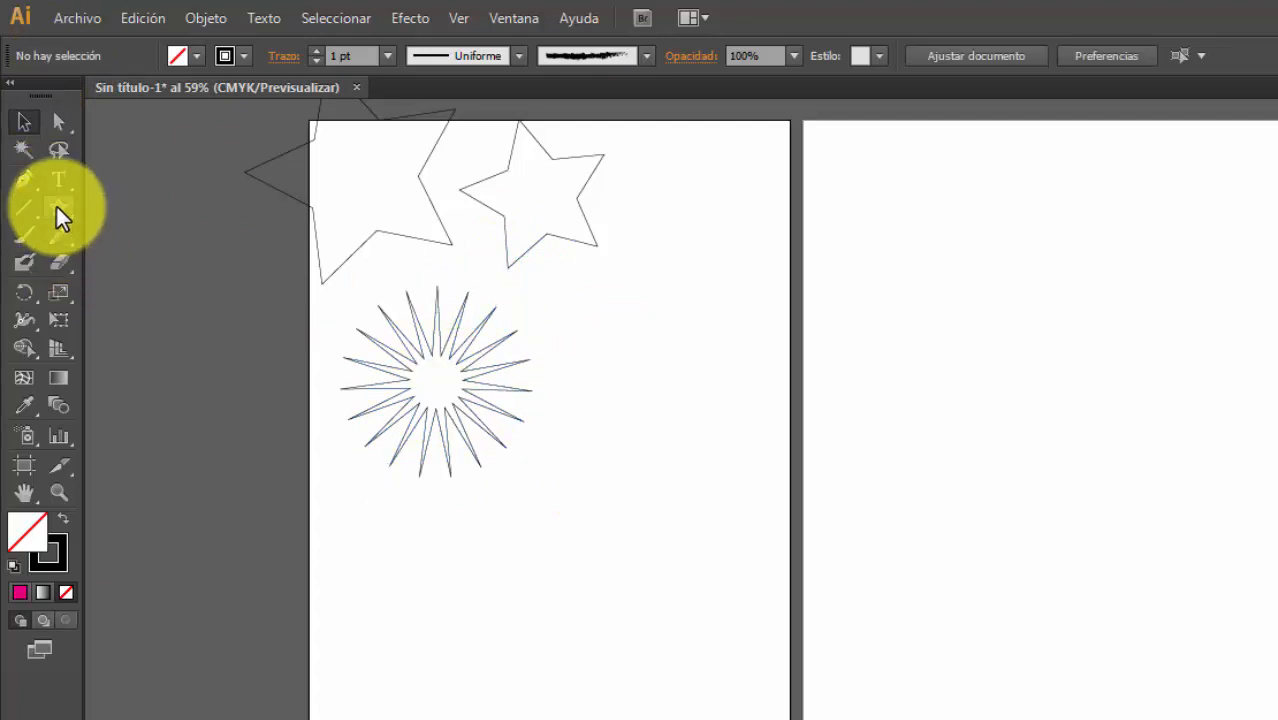
- Review the radius and point-count settings for creating a star, without creating one
{"action": "left_click", "coordinate": [57, 207]}
{"action": "left_click", "coordinate": [660, 345]}
{"action": "double_click", "coordinate": [758, 450]}
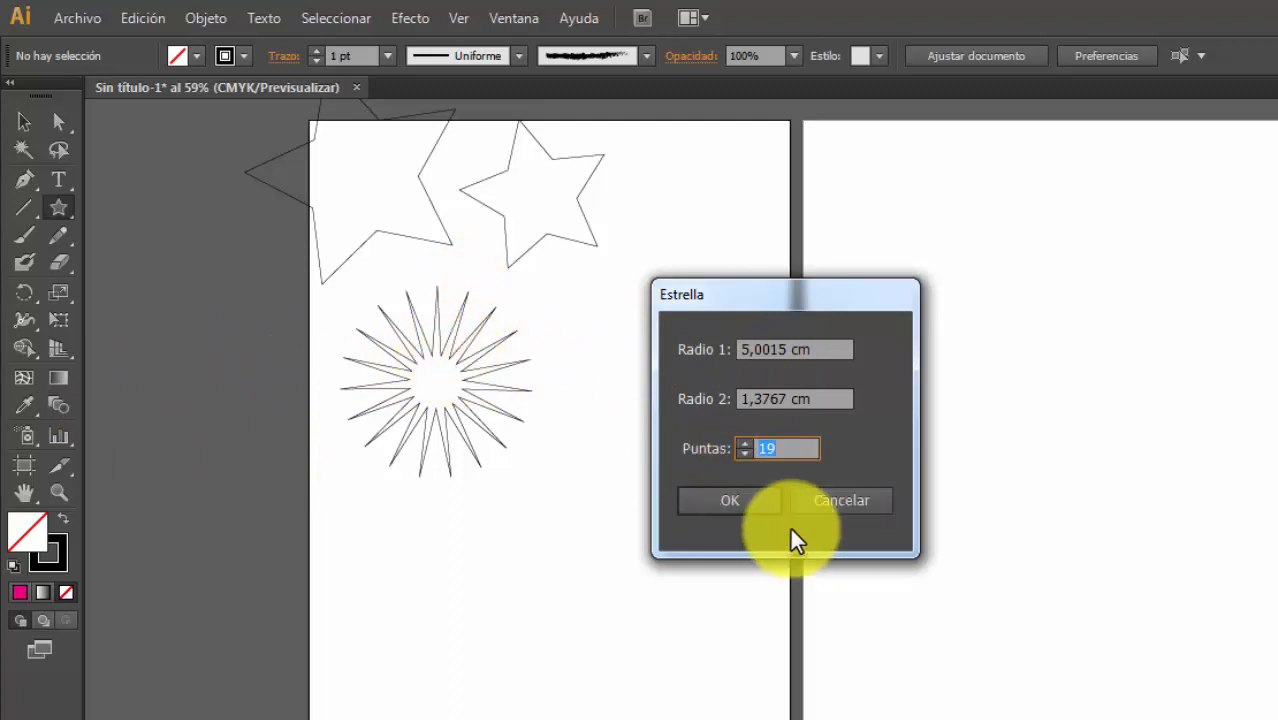
{"action": "left_click", "coordinate": [840, 501]}
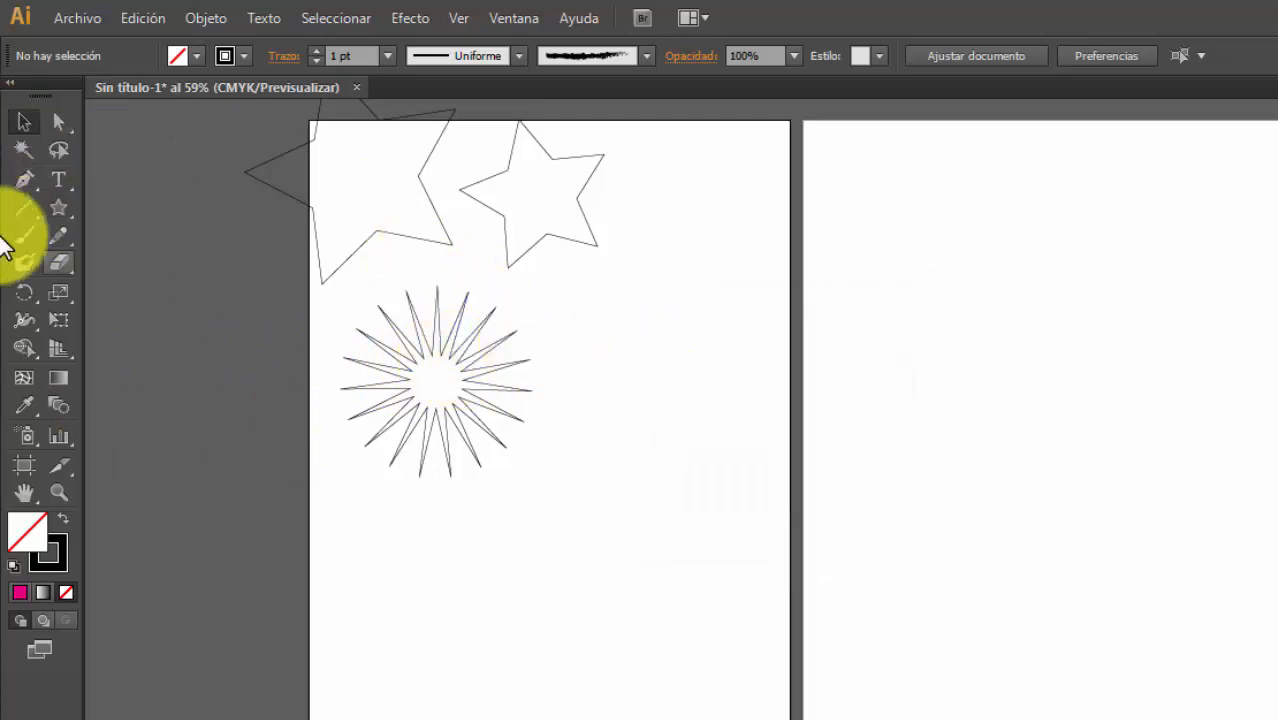
- Draw two freehand wavy curves with the Pencil tool, one beside the 19-pointed star and one nearer the artboard's right edge
{"action": "left_click", "coordinate": [51, 234]}
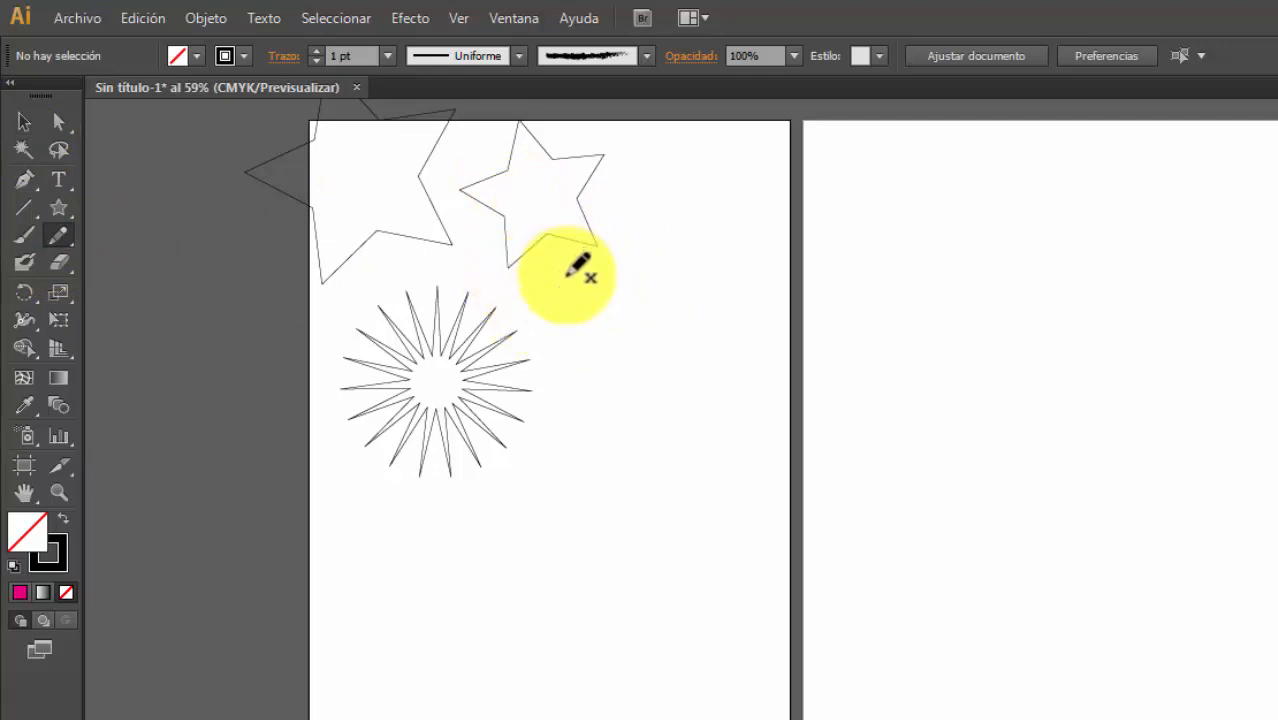
{"action": "mouse_move", "coordinate": [548, 314]}
{"action": "left_mouse_down"}
{"action": "mouse_move", "coordinate": [697, 330]}
{"action": "mouse_move", "coordinate": [636, 329]}
{"action": "mouse_move", "coordinate": [663, 429]}
{"action": "mouse_move", "coordinate": [585, 436]}
{"action": "mouse_move", "coordinate": [542, 476]}
{"action": "mouse_move", "coordinate": [598, 547]}
{"action": "mouse_move", "coordinate": [513, 566]}
{"action": "mouse_move", "coordinate": [505, 508]}
{"action": "left_mouse_up"}
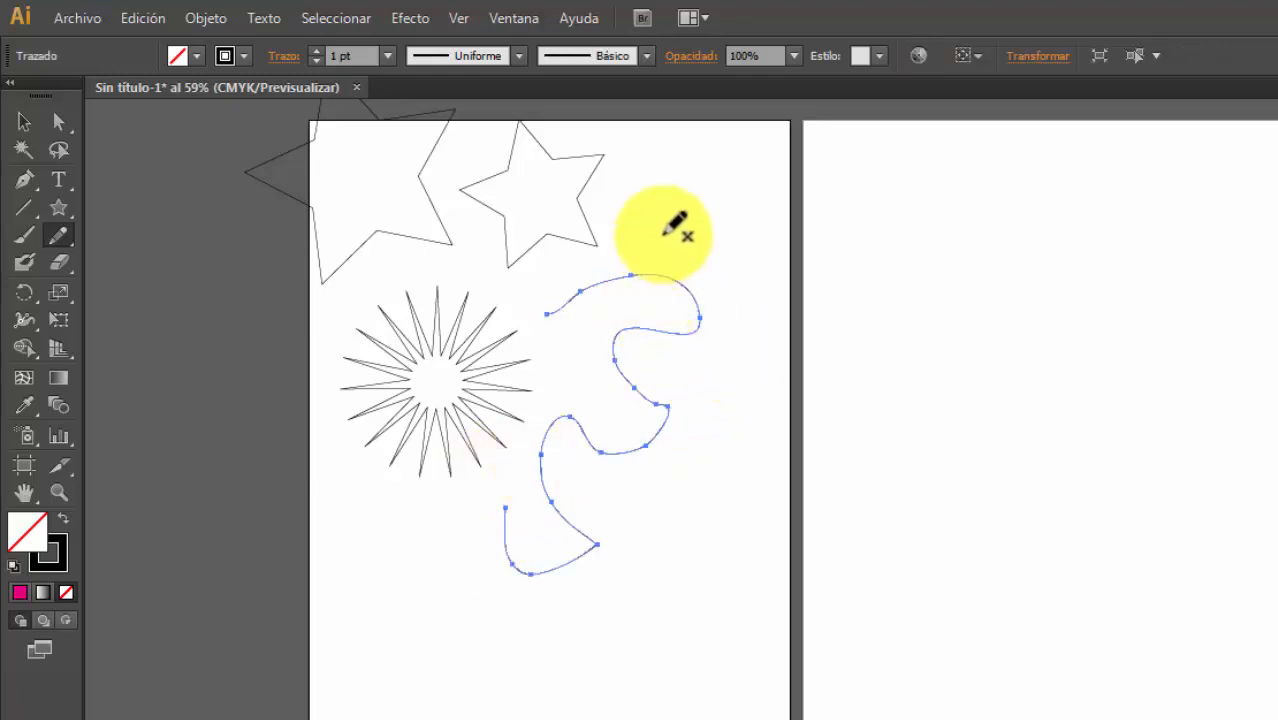
{"action": "mouse_move", "coordinate": [640, 227]}
{"action": "left_mouse_down"}
{"action": "mouse_move", "coordinate": [714, 231]}
{"action": "mouse_move", "coordinate": [711, 300]}
{"action": "mouse_move", "coordinate": [724, 388]}
{"action": "left_mouse_up"}
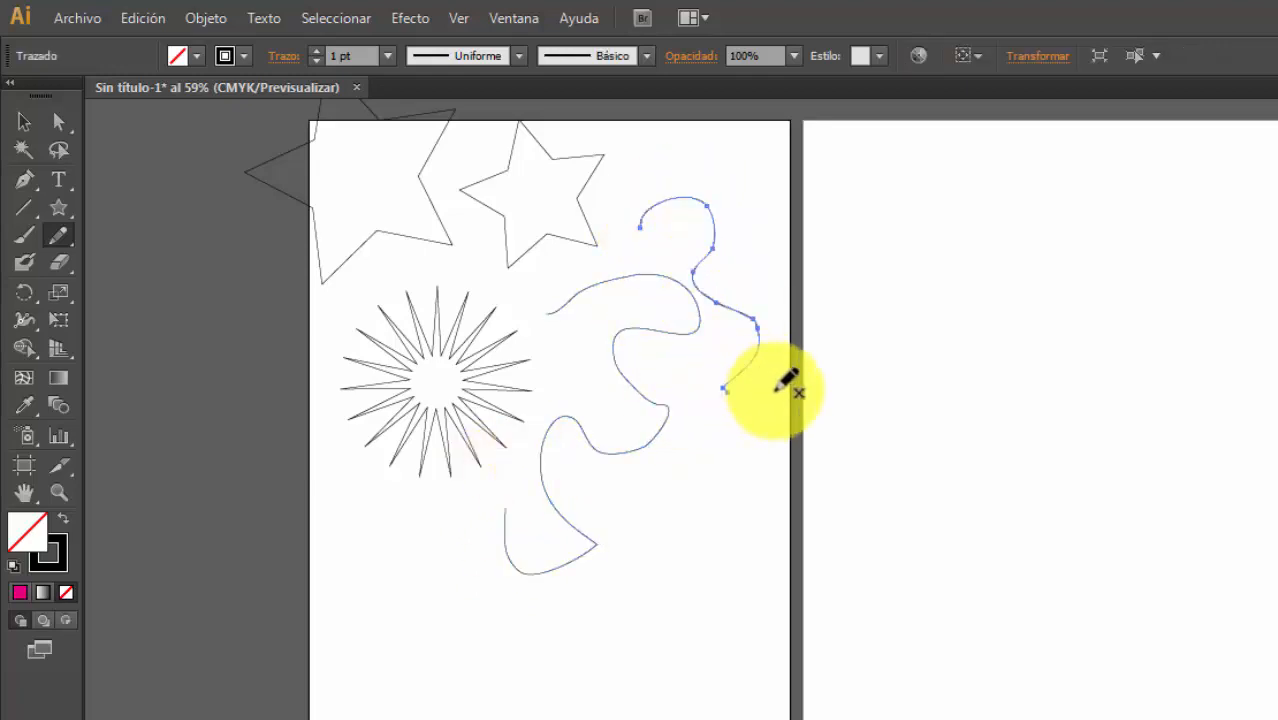
{"action": "double_click", "coordinate": [49, 226]}
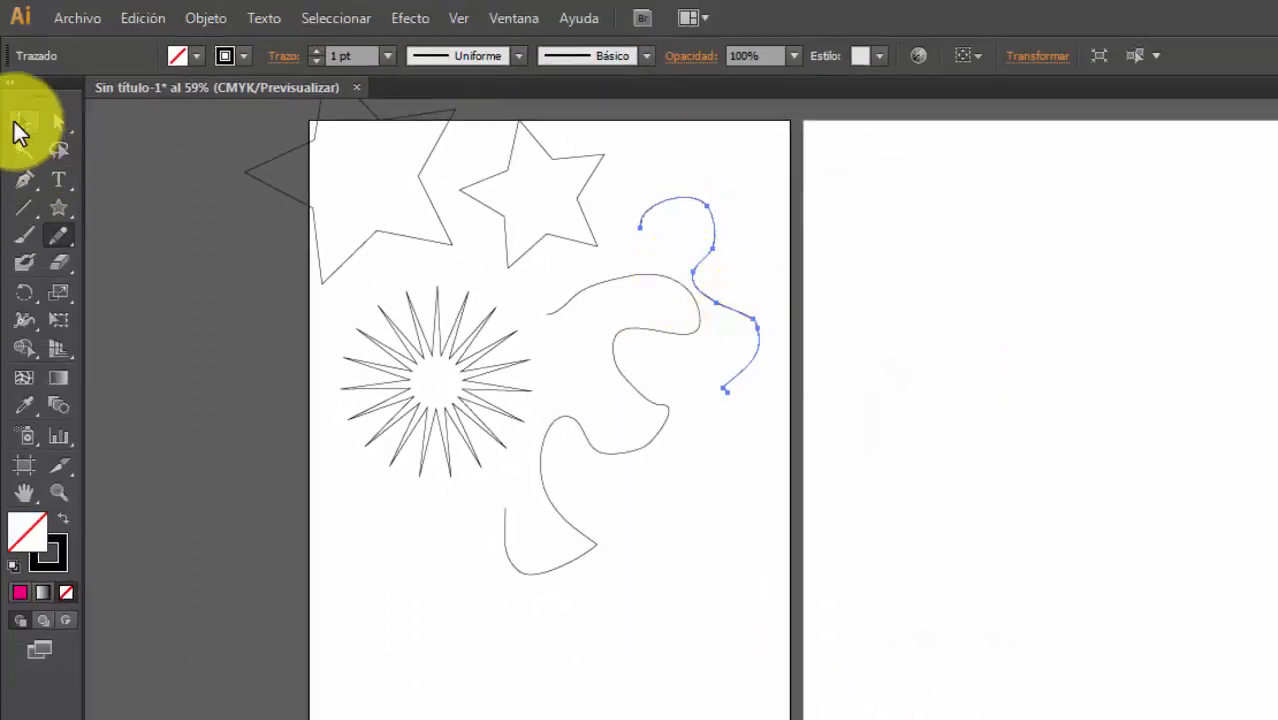
- Apply the lens-shaped variable width profile to the smaller wavy curve and raise its stroke weight to 27 pt
{"action": "left_click", "coordinate": [20, 127]}
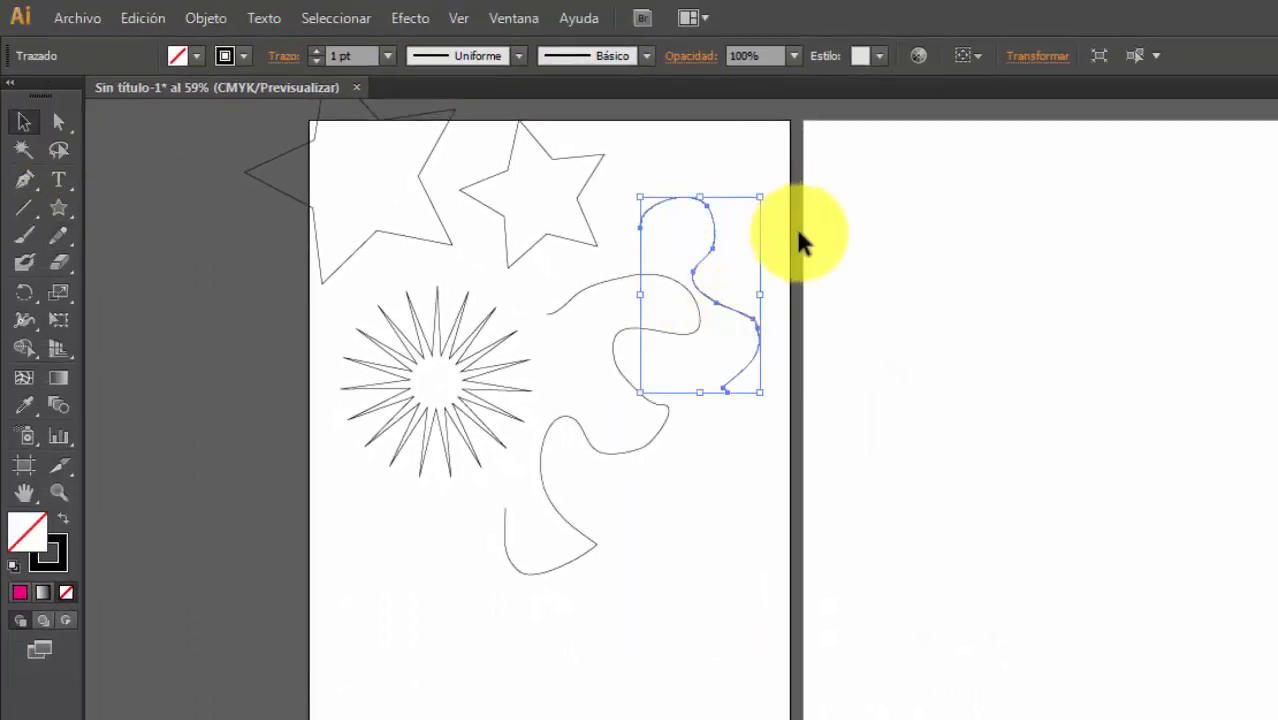
{"action": "left_click", "coordinate": [511, 58]}
{"action": "left_click", "coordinate": [447, 120]}
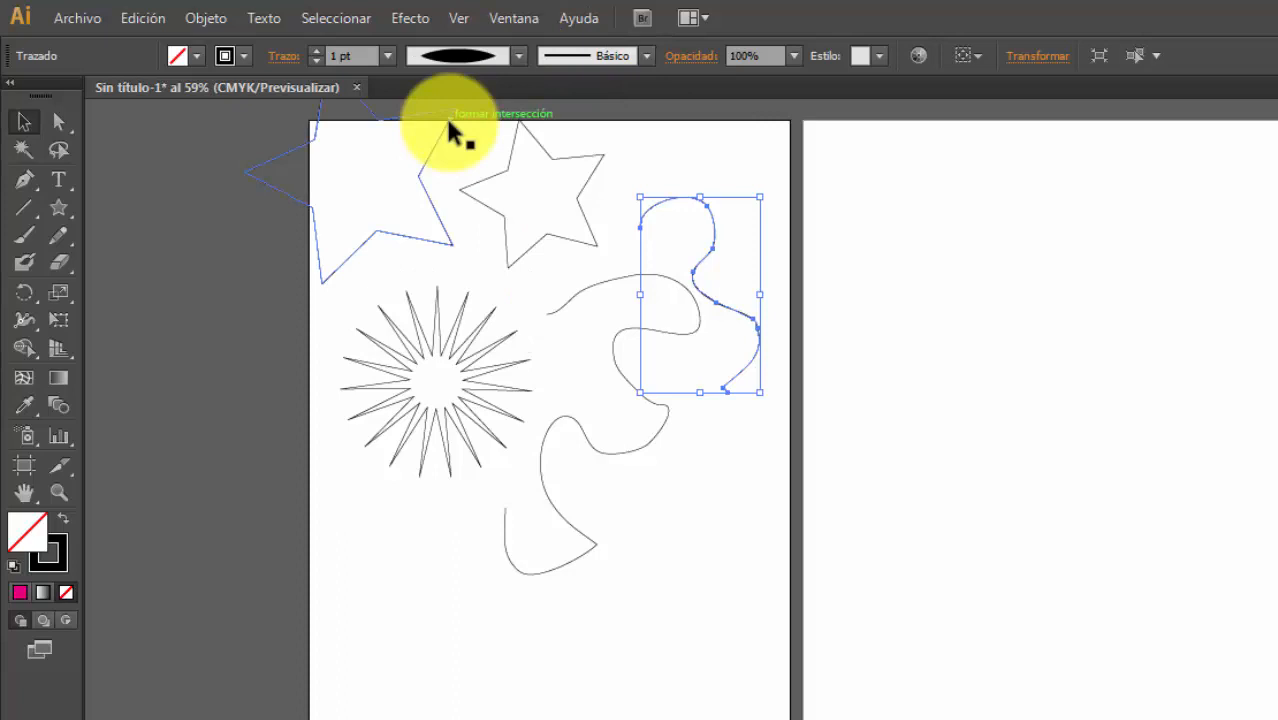
{"action": "left_click", "coordinate": [695, 186]}
{"action": "left_click", "coordinate": [713, 237]}
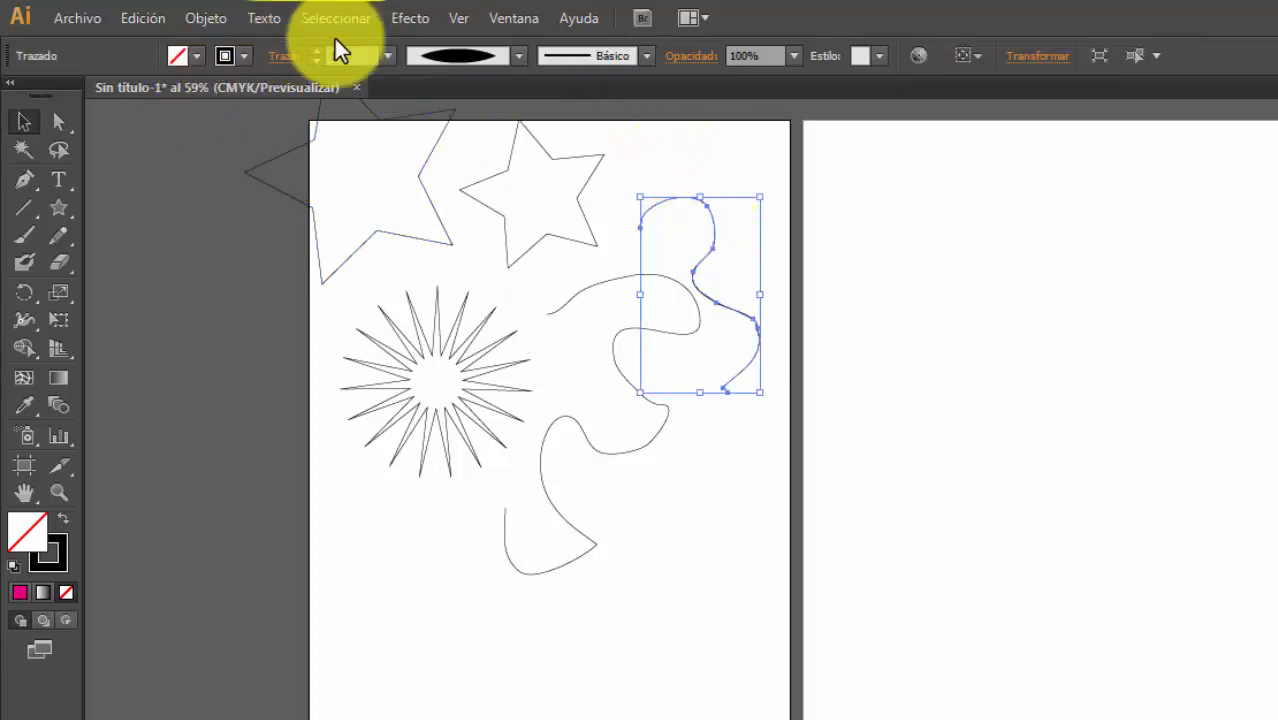
{"action": "left_click", "coordinate": [312, 51]}
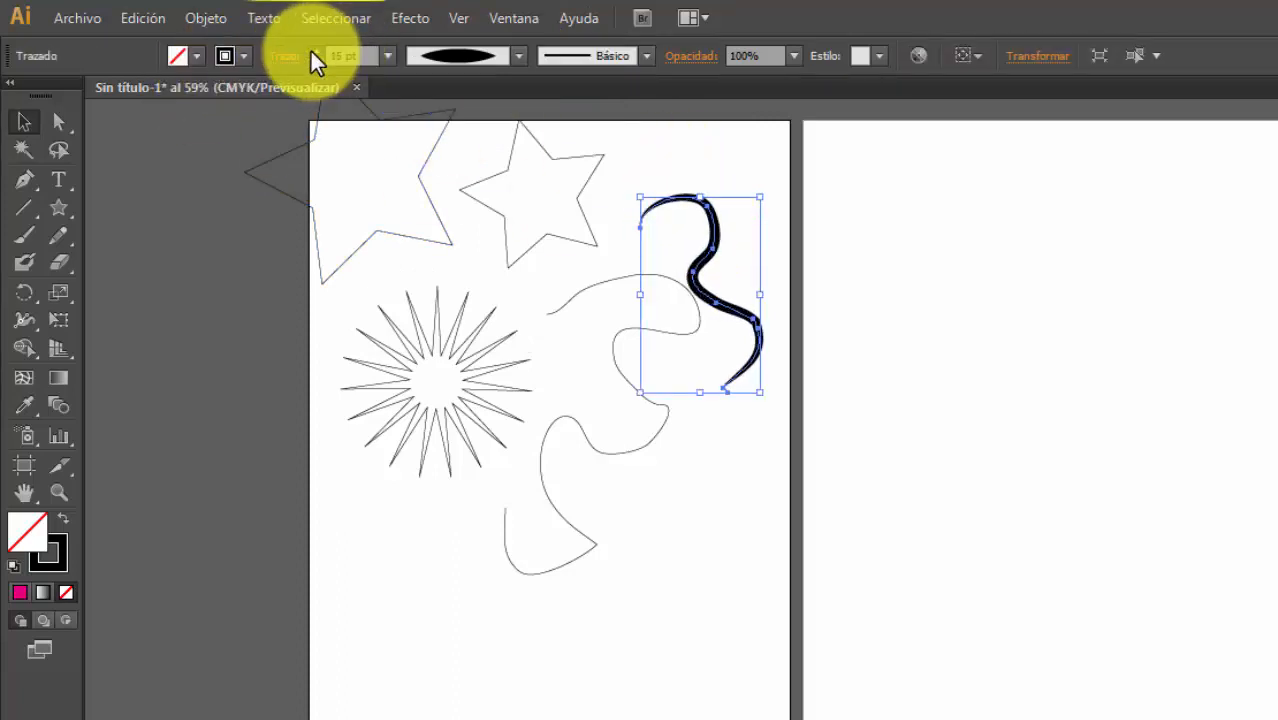
{"action": "left_click", "coordinate": [311, 51]}
- Apply the 6,00 bristle brush to the smaller wavy curve and deselect it
{"action": "left_click", "coordinate": [645, 56]}
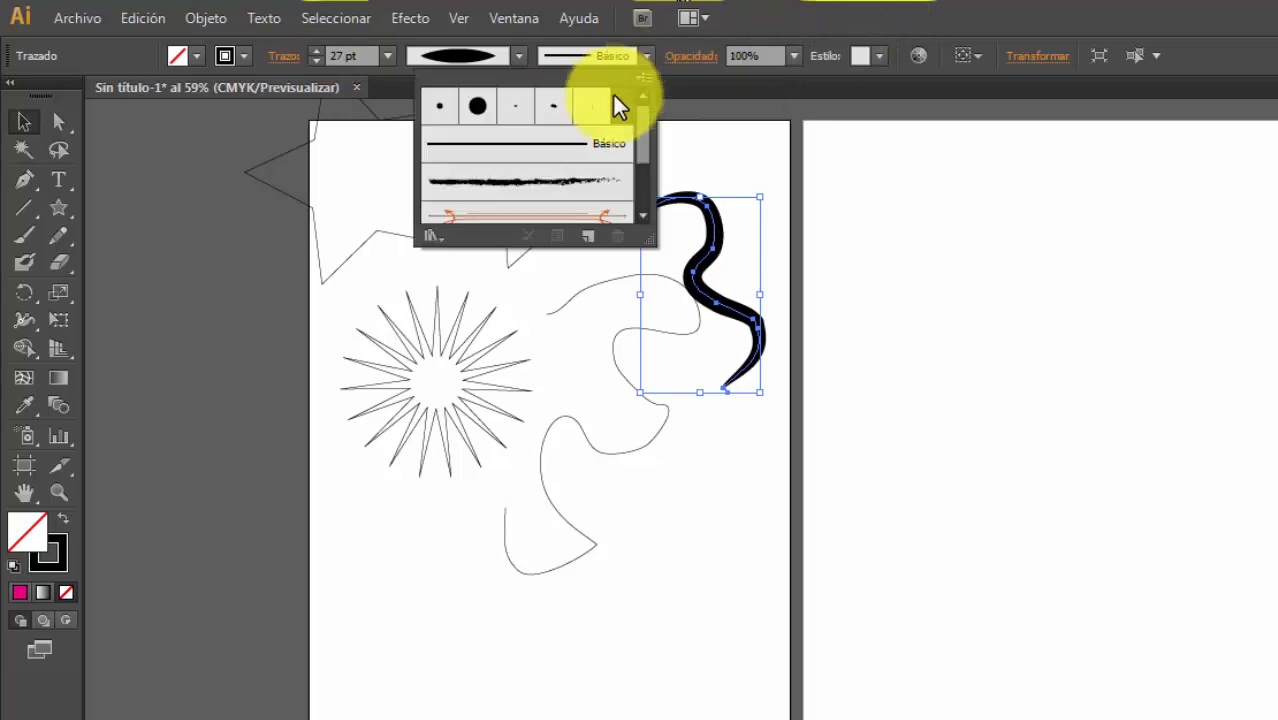
{"action": "left_click_drag", "start_coordinate": [638, 134], "coordinate": [637, 190]}
{"action": "left_click", "coordinate": [572, 163]}
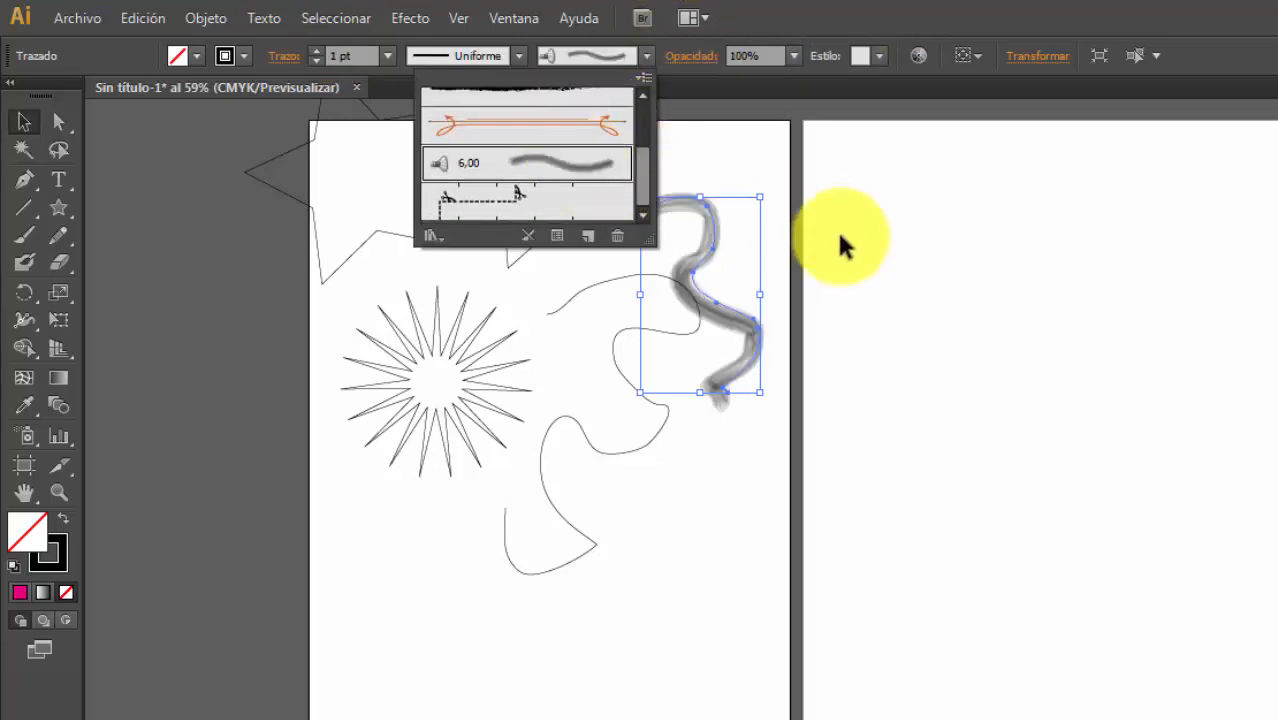
{"action": "left_click", "coordinate": [840, 245]}
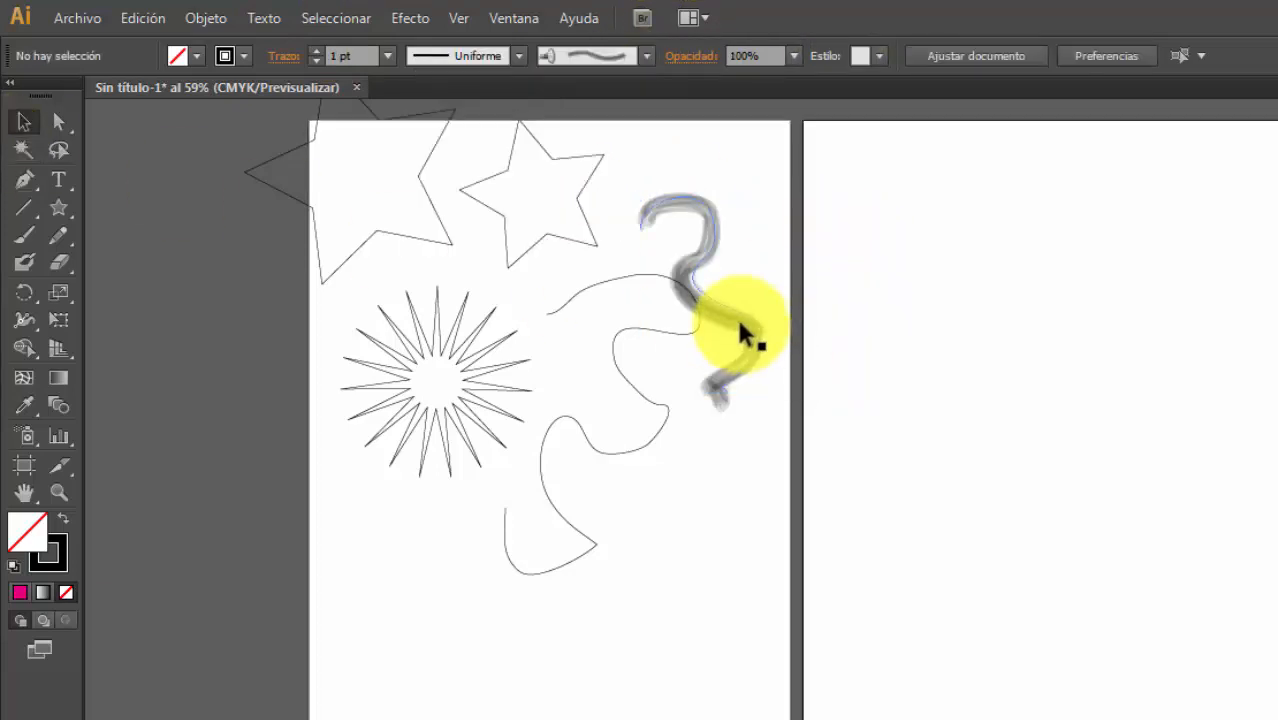
- Select all the stars and curves on the artboard and delete them
{"action": "mouse_move", "coordinate": [746, 257]}
{"action": "left_mouse_down"}
{"action": "mouse_move", "coordinate": [593, 456]}
{"action": "mouse_move", "coordinate": [596, 470]}
{"action": "left_mouse_up"}
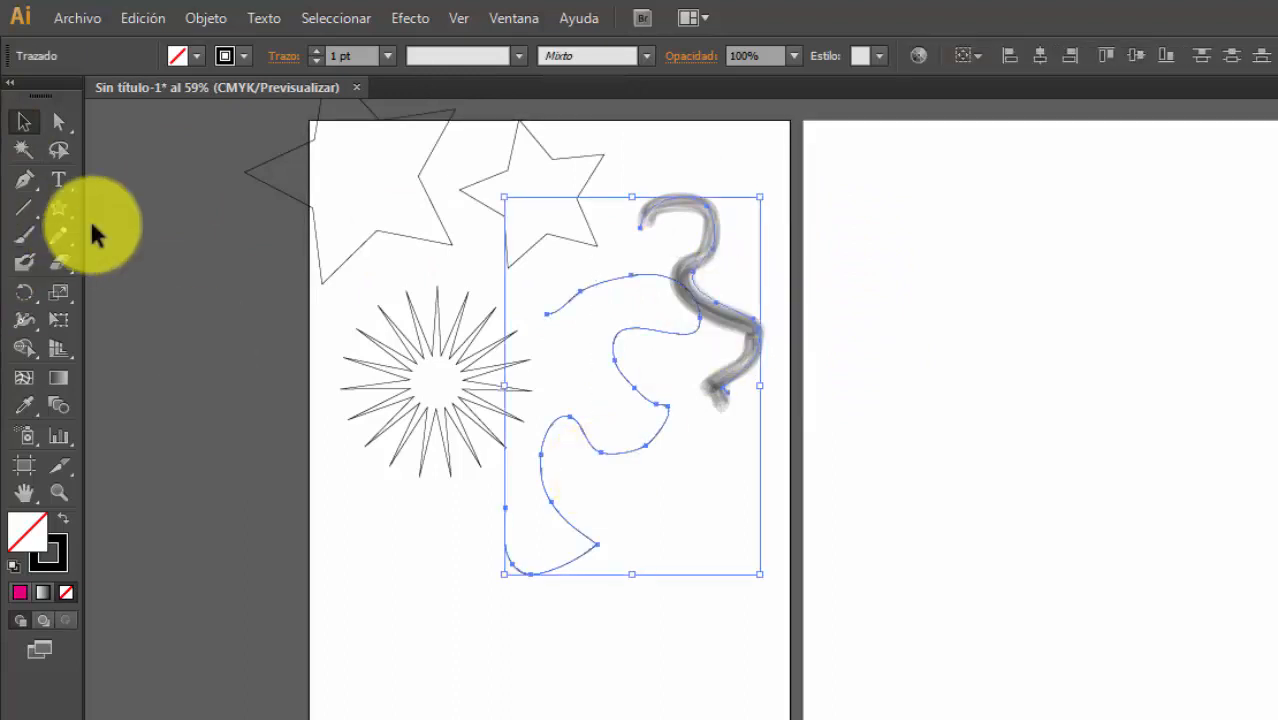
{"action": "left_click_drag", "start_coordinate": [305, 265], "coordinate": [648, 548]}
{"action": "key", "text": "Delete"}
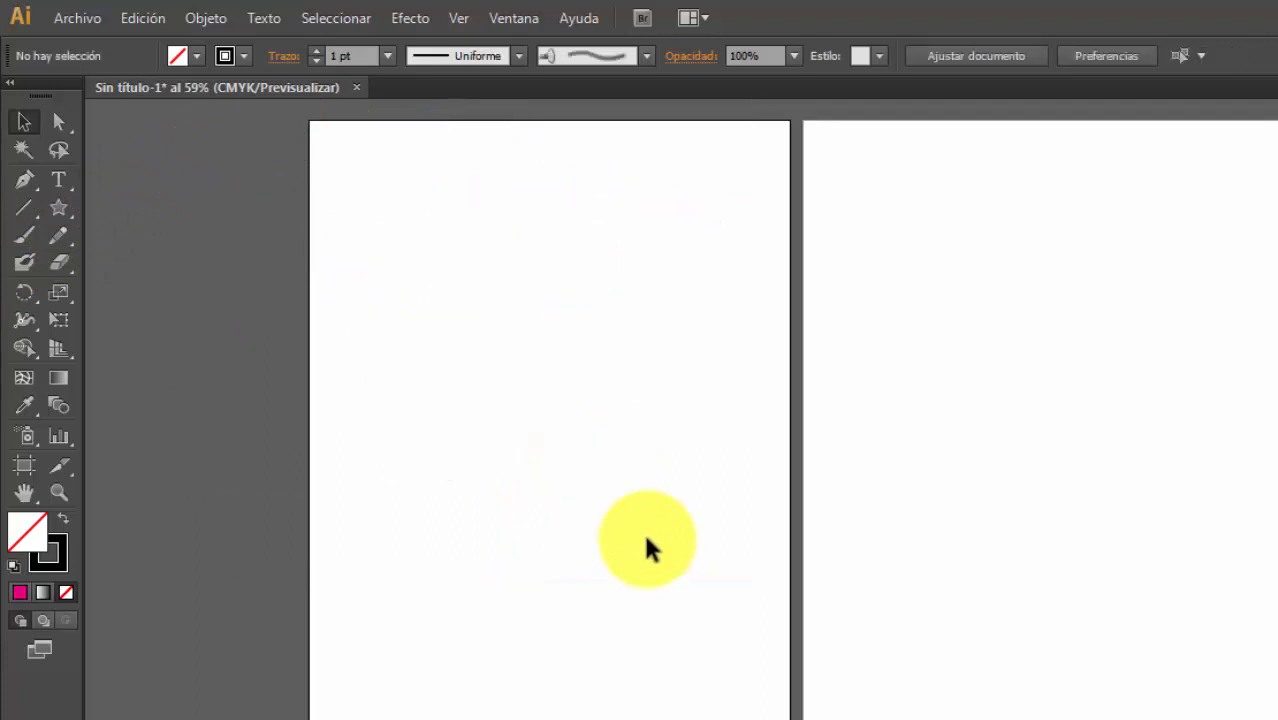
- Paint seven long overlapping wavy strokes across the upper half of the artboard with the Paintbrush tool and the bristle brush
{"action": "left_click", "coordinate": [24, 235]}
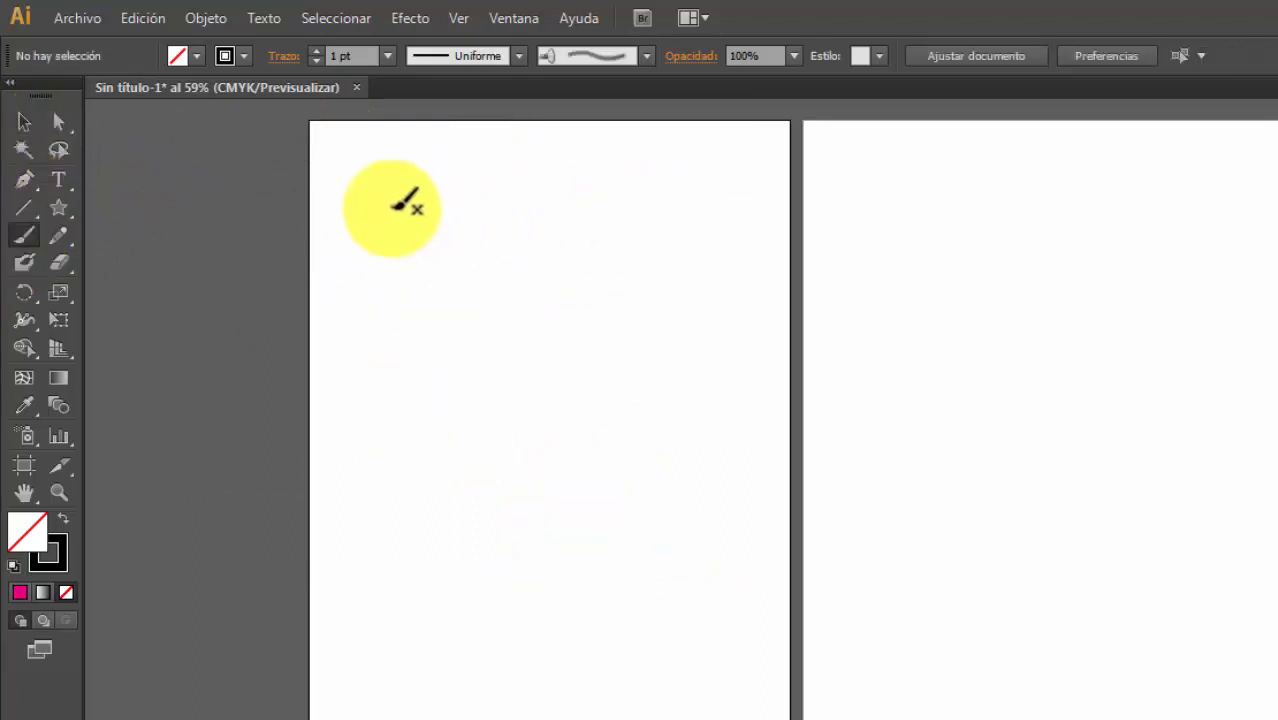
{"action": "mouse_move", "coordinate": [372, 208]}
{"action": "left_mouse_down"}
{"action": "mouse_move", "coordinate": [528, 220]}
{"action": "mouse_move", "coordinate": [673, 308]}
{"action": "left_mouse_up"}
{"action": "left_click_drag", "start_coordinate": [392, 327], "coordinate": [744, 451]}
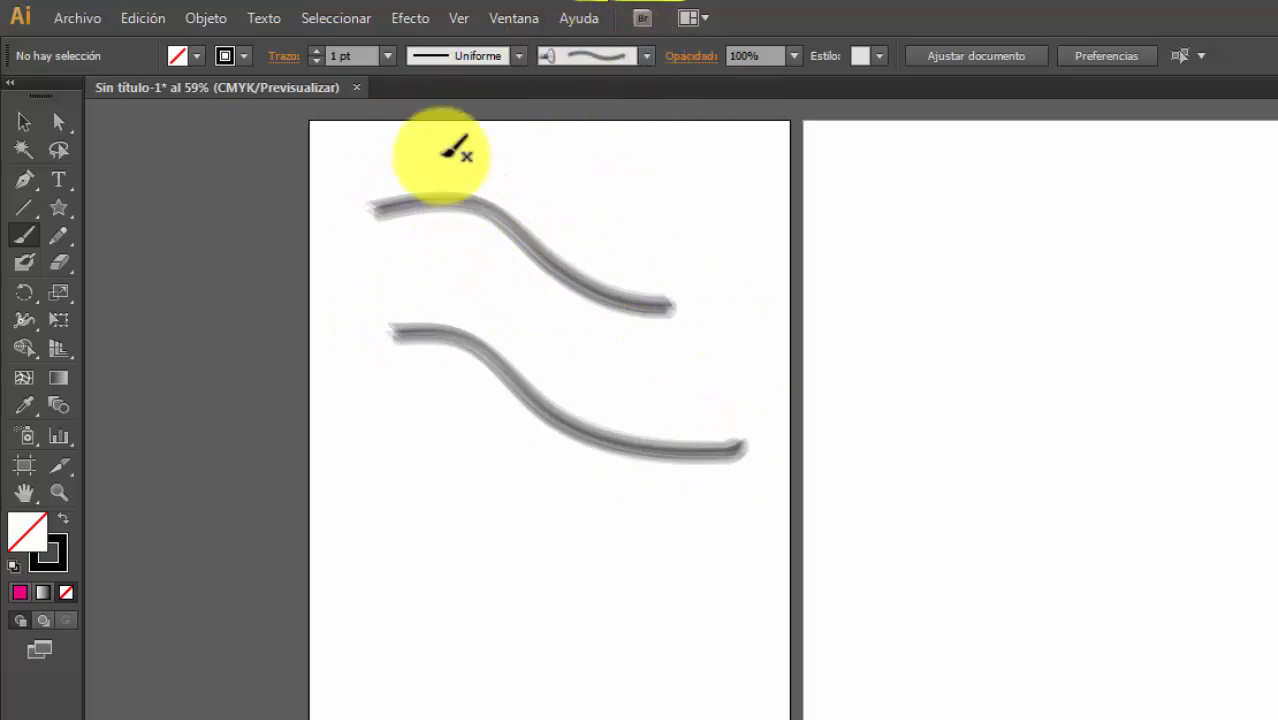
{"action": "mouse_move", "coordinate": [432, 285]}
{"action": "left_mouse_down"}
{"action": "mouse_move", "coordinate": [790, 228]}
{"action": "mouse_move", "coordinate": [820, 237]}
{"action": "left_mouse_up"}
{"action": "mouse_move", "coordinate": [452, 312]}
{"action": "left_mouse_down"}
{"action": "mouse_move", "coordinate": [750, 200]}
{"action": "mouse_move", "coordinate": [865, 232]}
{"action": "left_mouse_up"}
{"action": "mouse_move", "coordinate": [430, 262]}
{"action": "left_mouse_down"}
{"action": "mouse_move", "coordinate": [534, 233]}
{"action": "mouse_move", "coordinate": [797, 276]}
{"action": "mouse_move", "coordinate": [870, 245]}
{"action": "left_mouse_up"}
{"action": "left_click_drag", "start_coordinate": [415, 232], "coordinate": [848, 174]}
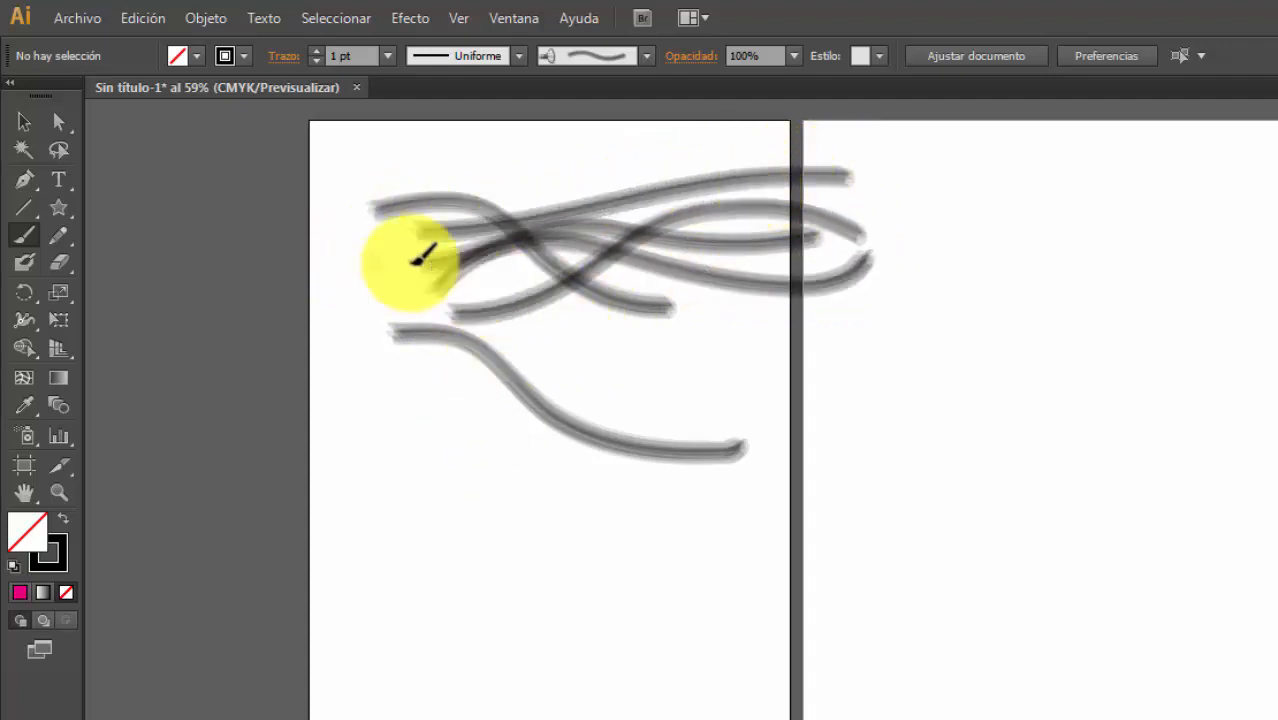
{"action": "mouse_move", "coordinate": [368, 258]}
{"action": "left_mouse_down"}
{"action": "mouse_move", "coordinate": [790, 303]}
{"action": "mouse_move", "coordinate": [788, 316]}
{"action": "left_mouse_up"}
- Select all the overlapping brush strokes and delete them
{"action": "left_click", "coordinate": [20, 124]}
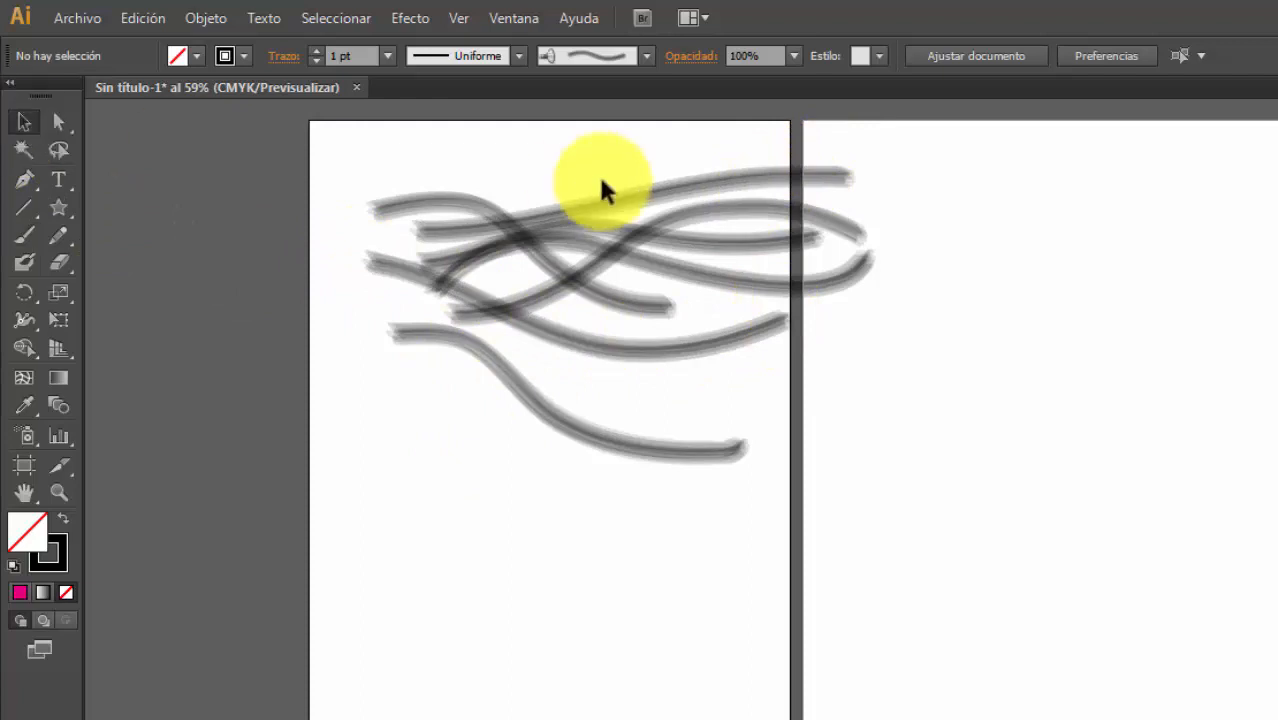
{"action": "left_click_drag", "start_coordinate": [305, 158], "coordinate": [752, 482]}
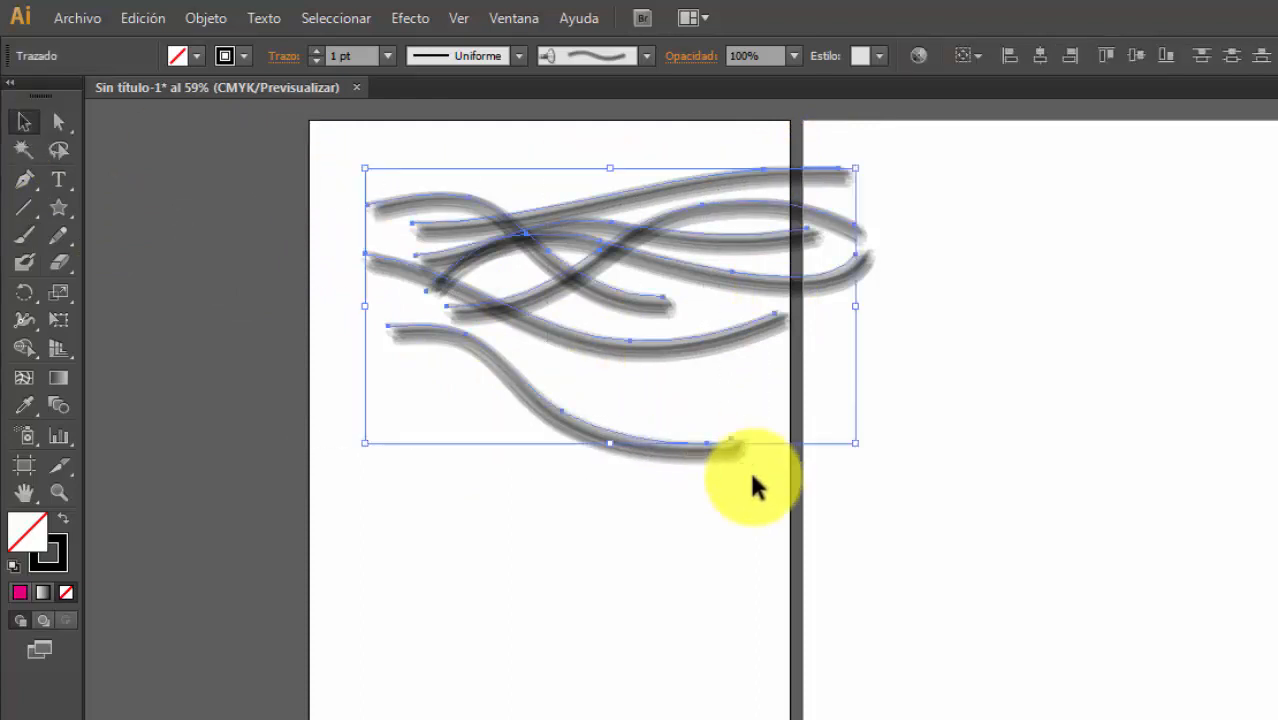
{"action": "key", "text": "Delete"}
- Paint four nearly horizontal strokes, one below another, on the empty artboard with the Paintbrush tool
{"action": "left_click", "coordinate": [72, 236]}
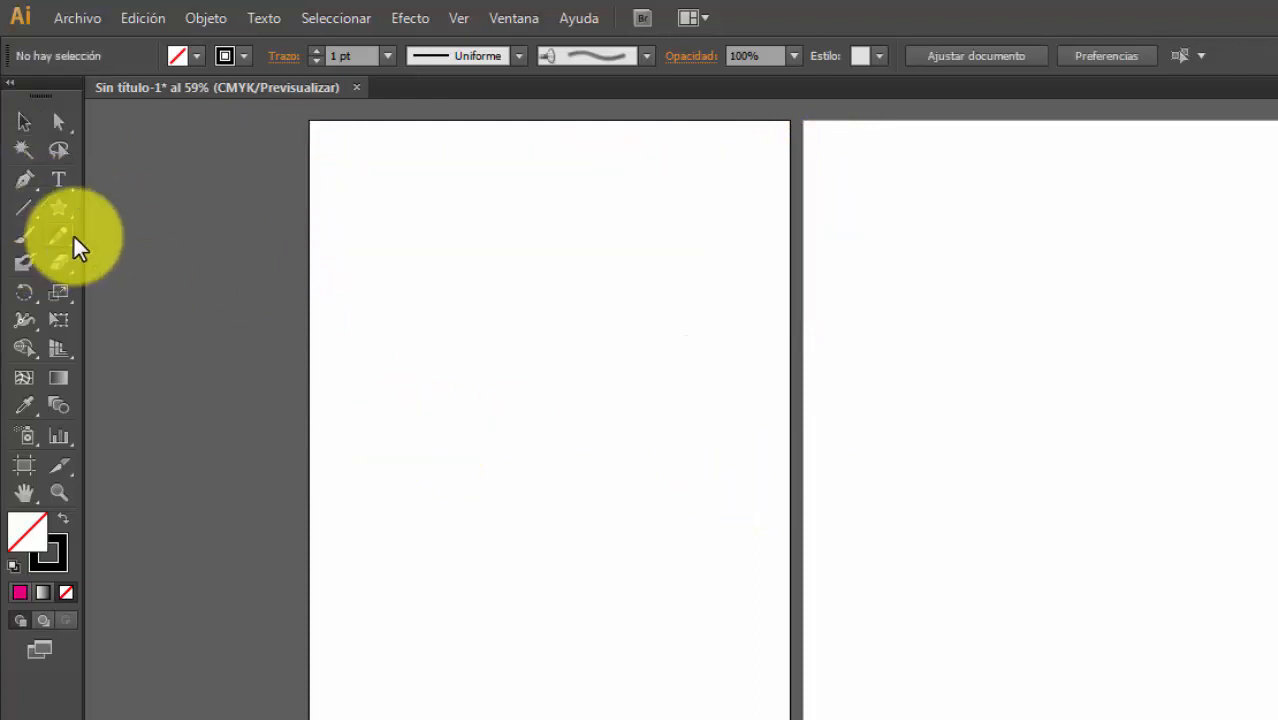
{"action": "left_click", "coordinate": [73, 234]}
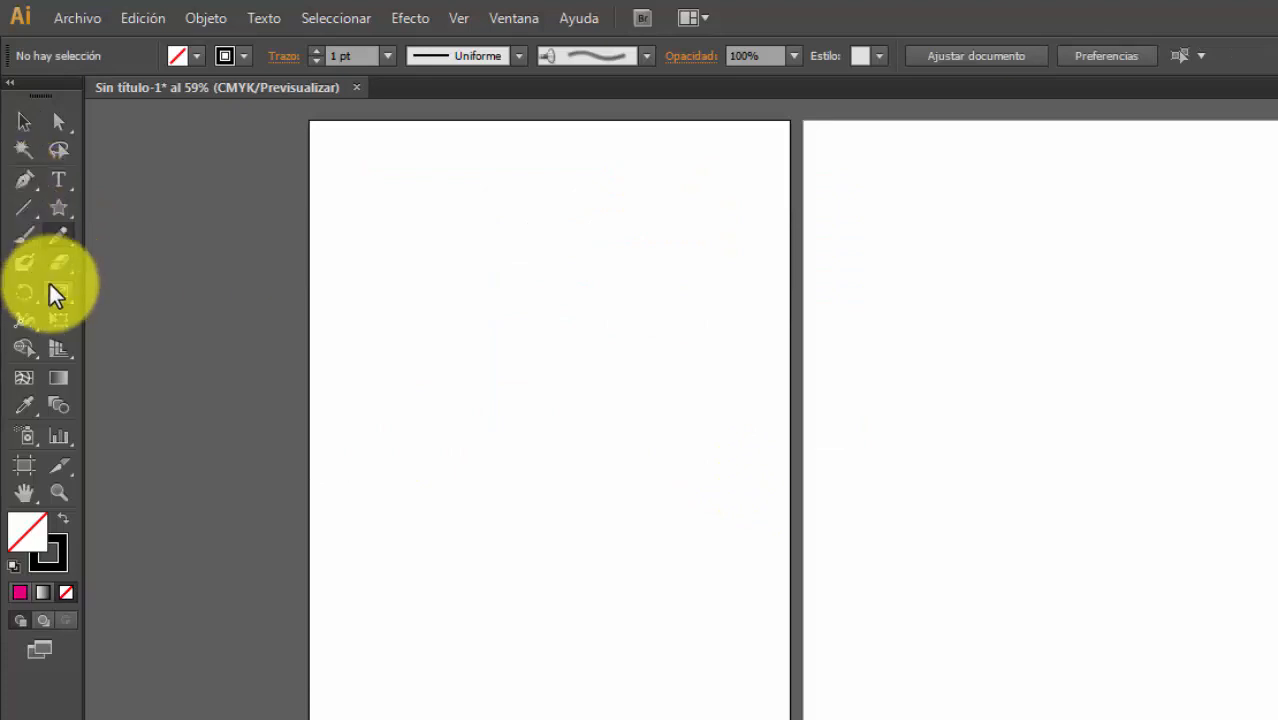
{"action": "left_click", "coordinate": [24, 237]}
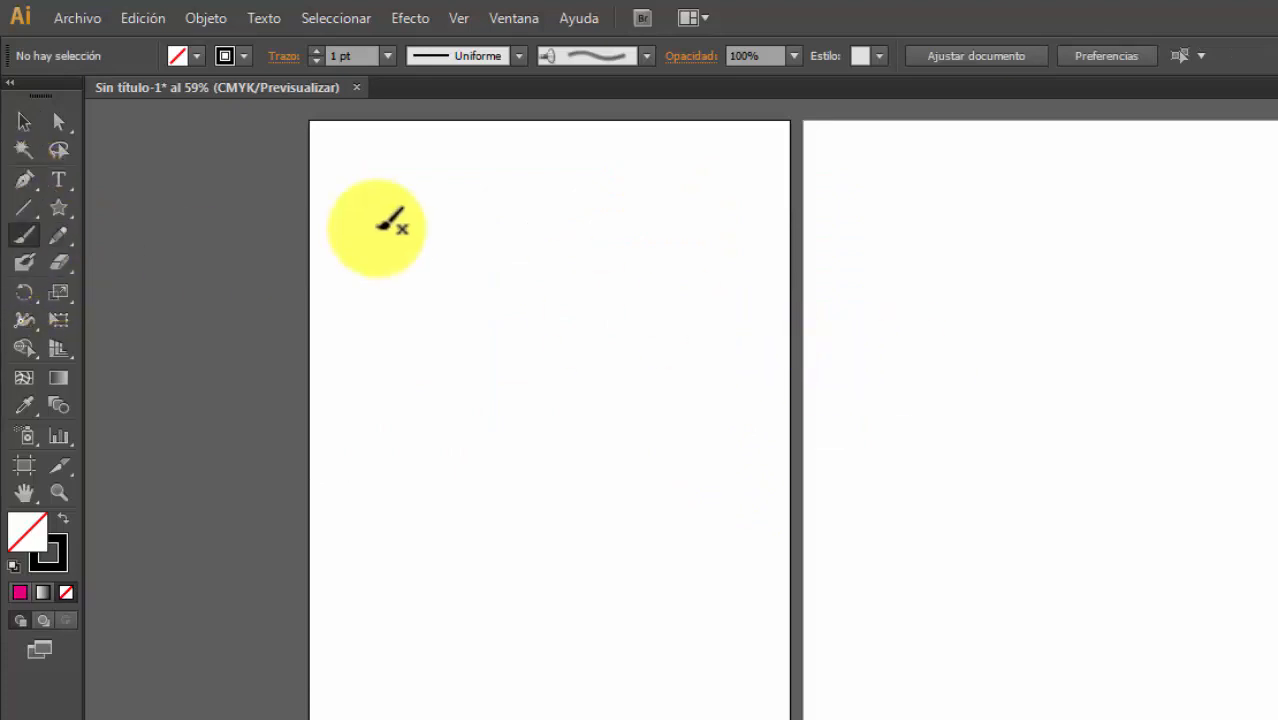
{"action": "left_click_drag", "start_coordinate": [362, 229], "coordinate": [630, 232]}
{"action": "left_click_drag", "start_coordinate": [380, 267], "coordinate": [718, 280]}
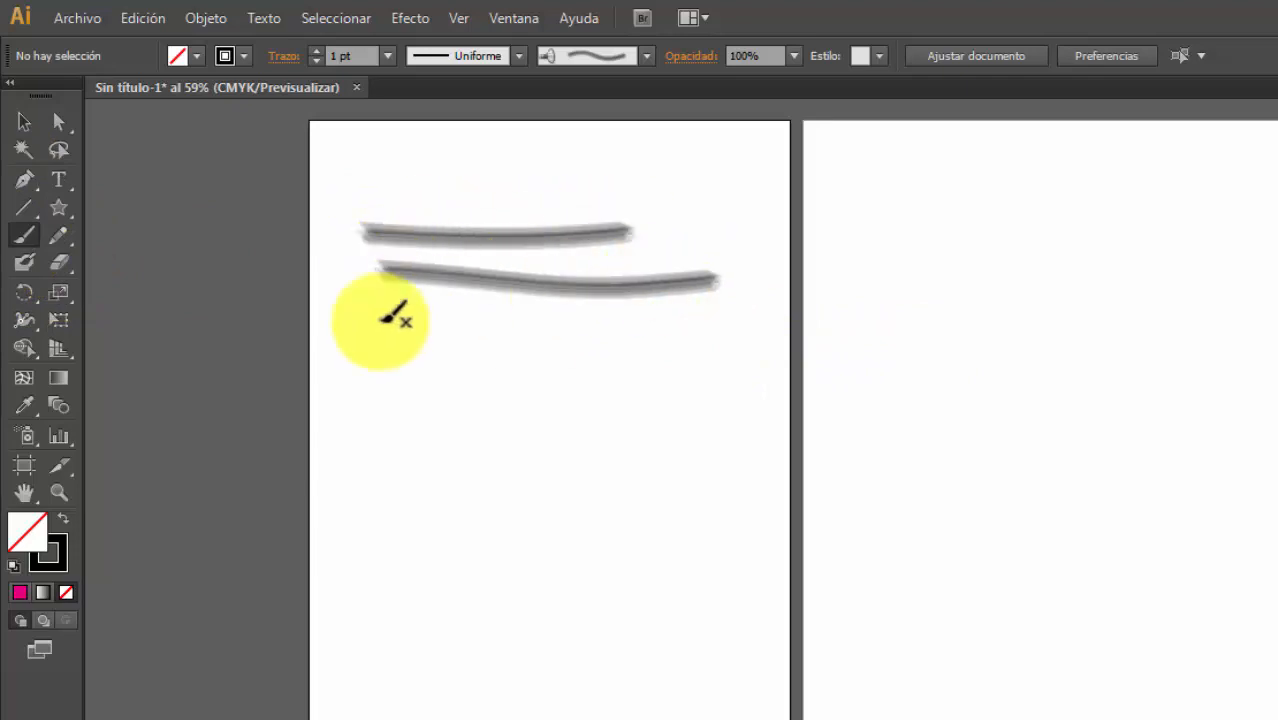
{"action": "left_click_drag", "start_coordinate": [388, 327], "coordinate": [732, 312]}
{"action": "left_click_drag", "start_coordinate": [416, 389], "coordinate": [735, 377]}
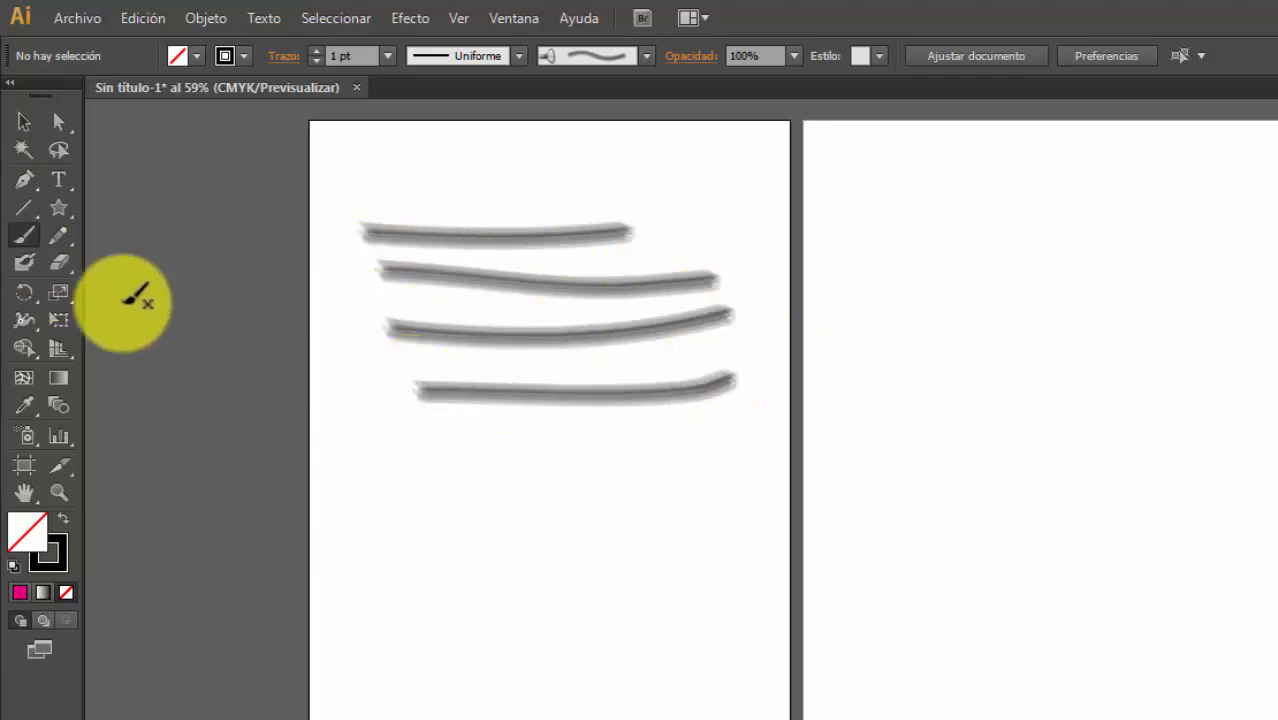
- Cut gaps through the four horizontal brush strokes with the Eraser tool
{"action": "left_click", "coordinate": [51, 262]}
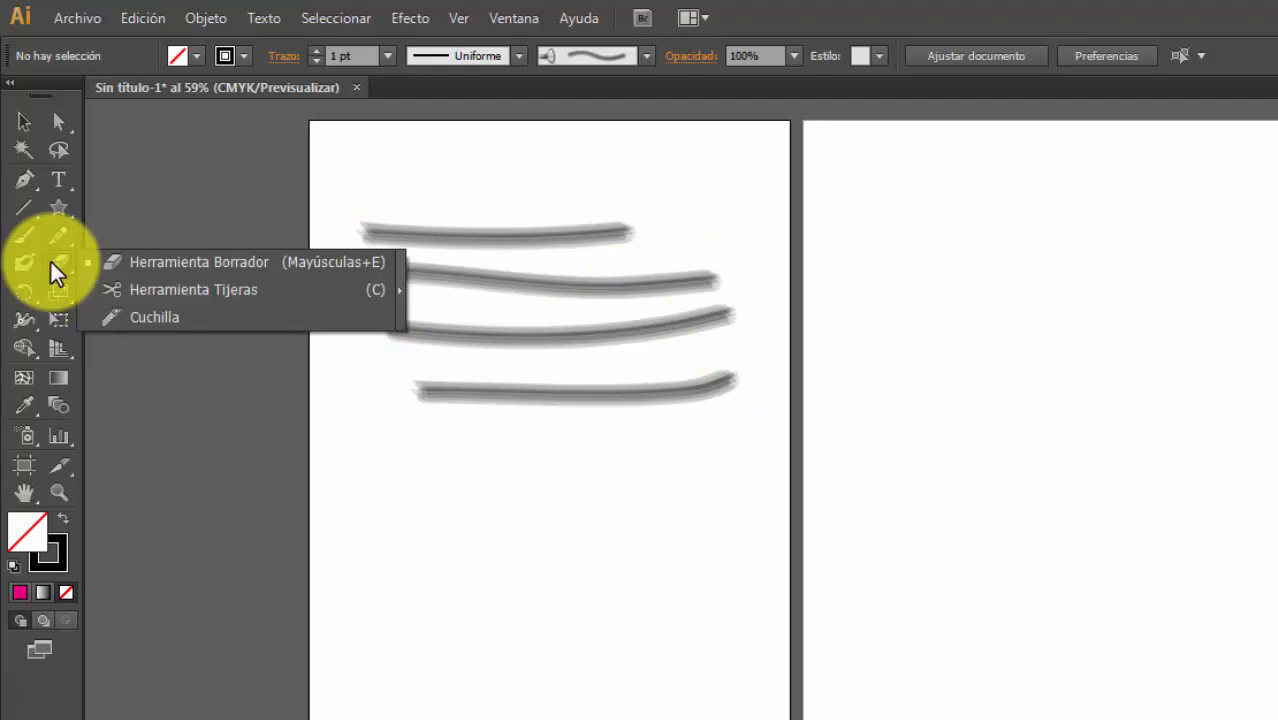
{"action": "left_click", "coordinate": [180, 262]}
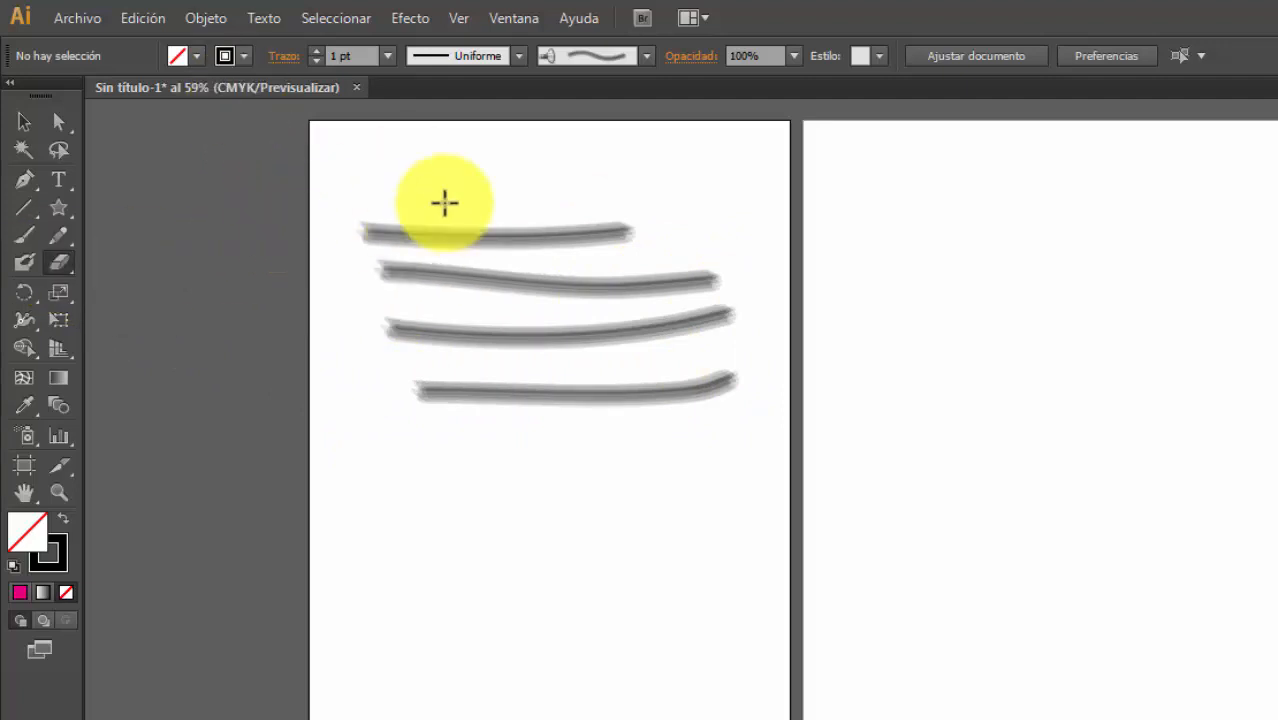
{"action": "mouse_move", "coordinate": [500, 276]}
{"action": "left_mouse_down"}
{"action": "mouse_move", "coordinate": [464, 314]}
{"action": "mouse_move", "coordinate": [512, 245]}
{"action": "mouse_move", "coordinate": [488, 335]}
{"action": "mouse_move", "coordinate": [517, 309]}
{"action": "mouse_move", "coordinate": [507, 477]}
{"action": "mouse_move", "coordinate": [524, 285]}
{"action": "mouse_move", "coordinate": [562, 347]}
{"action": "mouse_move", "coordinate": [442, 433]}
{"action": "mouse_move", "coordinate": [644, 283]}
{"action": "mouse_move", "coordinate": [627, 464]}
{"action": "mouse_move", "coordinate": [491, 272]}
{"action": "left_mouse_up"}
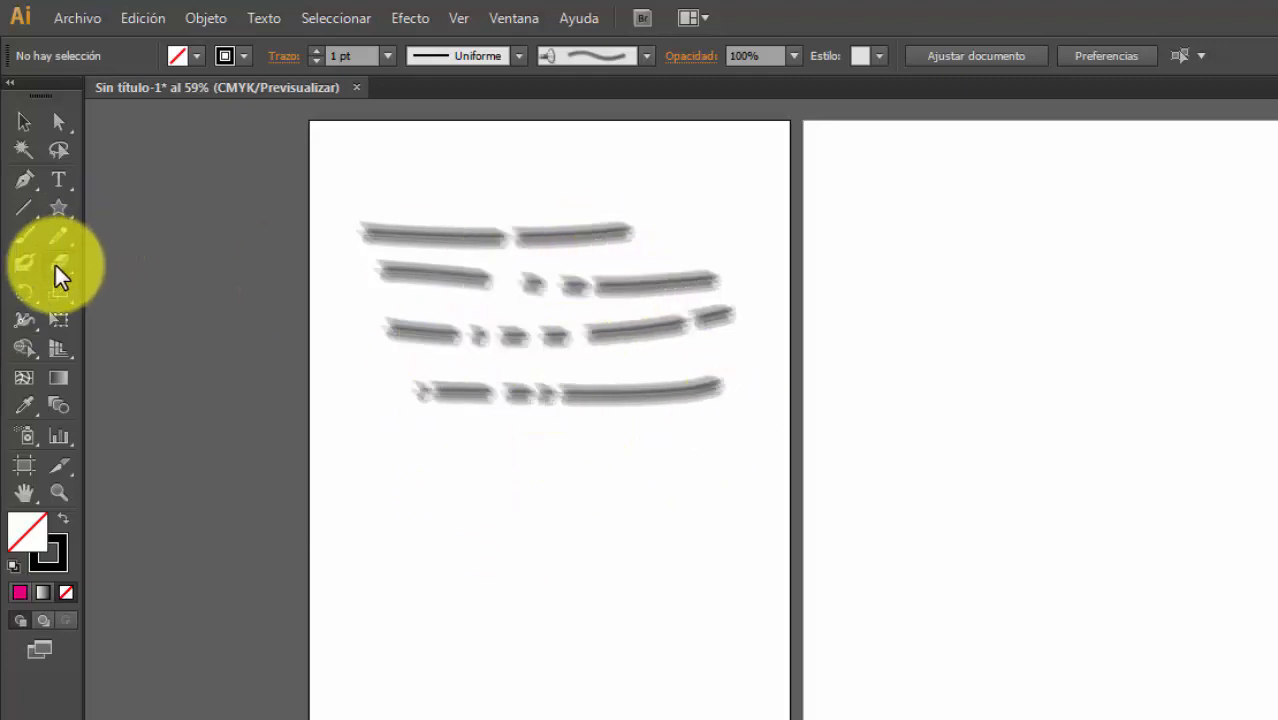
- Set the Eraser tool's angle to 56° and its size to 48 pt in its options
{"action": "double_click", "coordinate": [55, 265]}
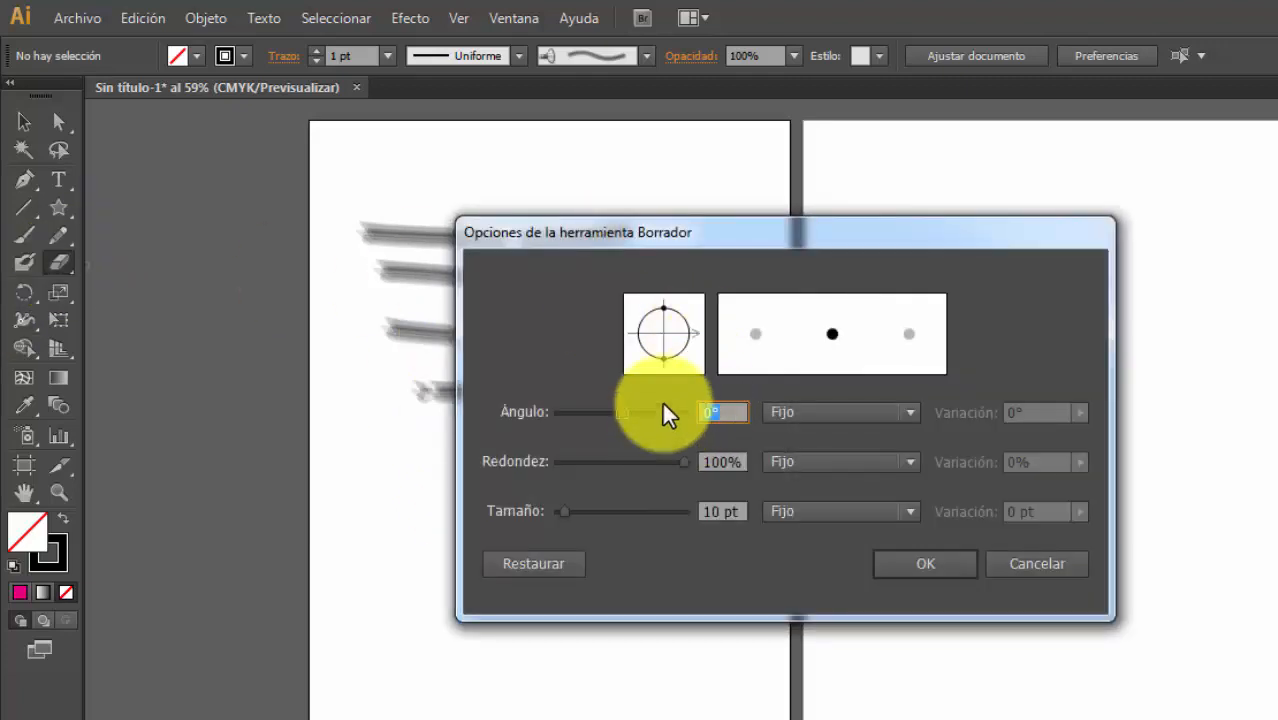
{"action": "mouse_move", "coordinate": [615, 412]}
{"action": "left_mouse_down"}
{"action": "mouse_move", "coordinate": [674, 422]}
{"action": "mouse_move", "coordinate": [640, 438]}
{"action": "left_mouse_up"}
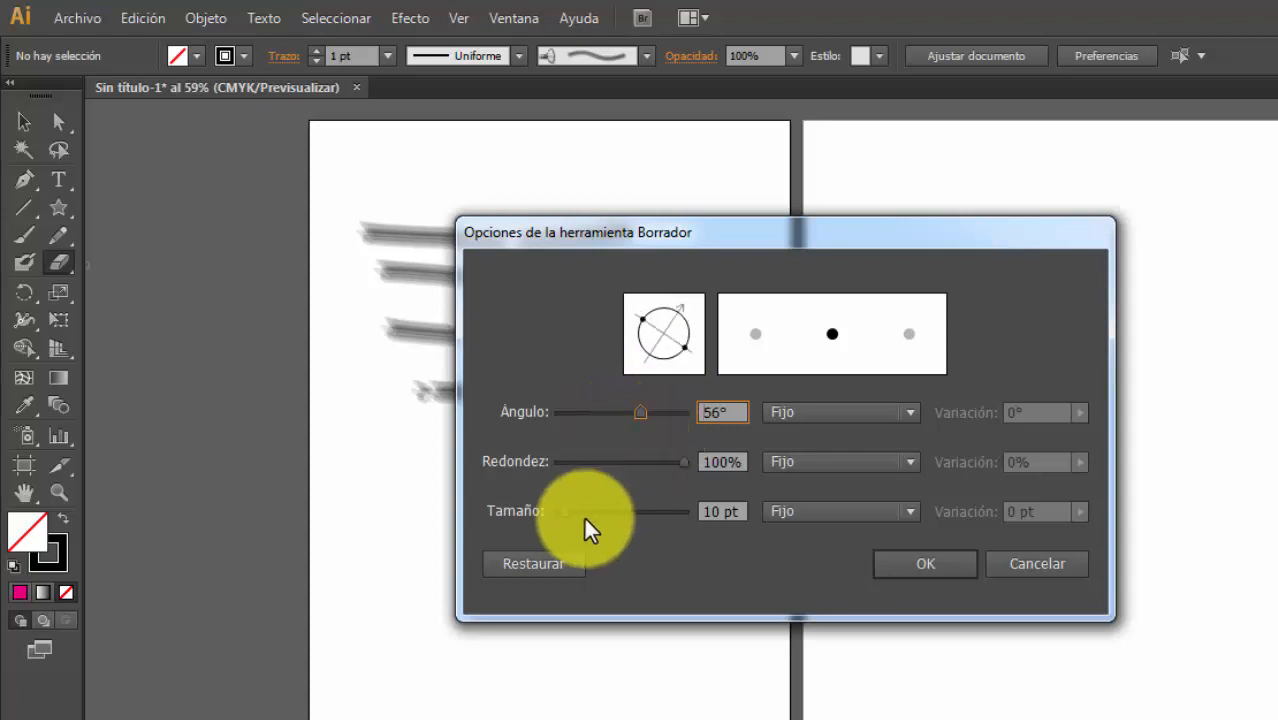
{"action": "left_click_drag", "start_coordinate": [563, 512], "coordinate": [585, 523]}
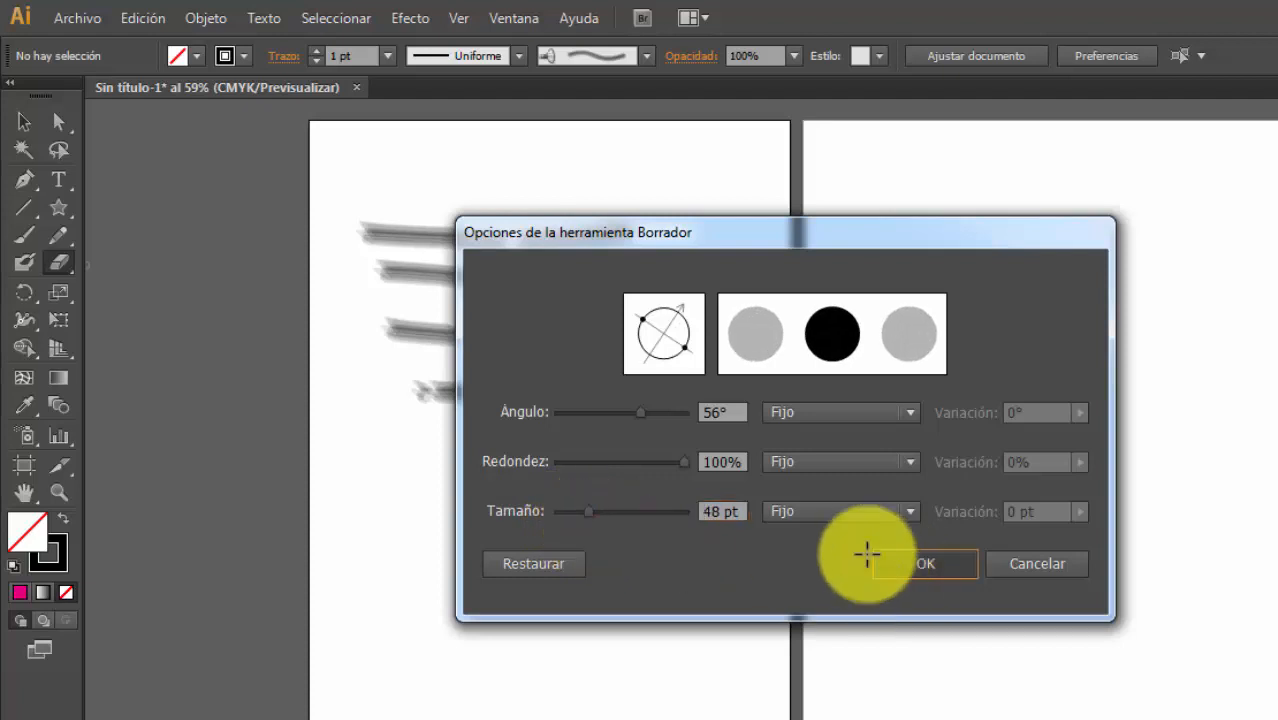
{"action": "left_click", "coordinate": [935, 560]}
- Erase all remaining pieces of the four brush strokes with the enlarged eraser, and switch back to the Selection tool
{"action": "mouse_move", "coordinate": [498, 311]}
{"action": "left_mouse_down"}
{"action": "mouse_move", "coordinate": [436, 465]}
{"action": "mouse_move", "coordinate": [448, 218]}
{"action": "mouse_move", "coordinate": [426, 458]}
{"action": "mouse_move", "coordinate": [405, 305]}
{"action": "mouse_move", "coordinate": [410, 234]}
{"action": "mouse_move", "coordinate": [475, 467]}
{"action": "mouse_move", "coordinate": [478, 306]}
{"action": "mouse_move", "coordinate": [448, 102]}
{"action": "mouse_move", "coordinate": [431, 145]}
{"action": "mouse_move", "coordinate": [430, 297]}
{"action": "mouse_move", "coordinate": [474, 331]}
{"action": "left_mouse_up"}
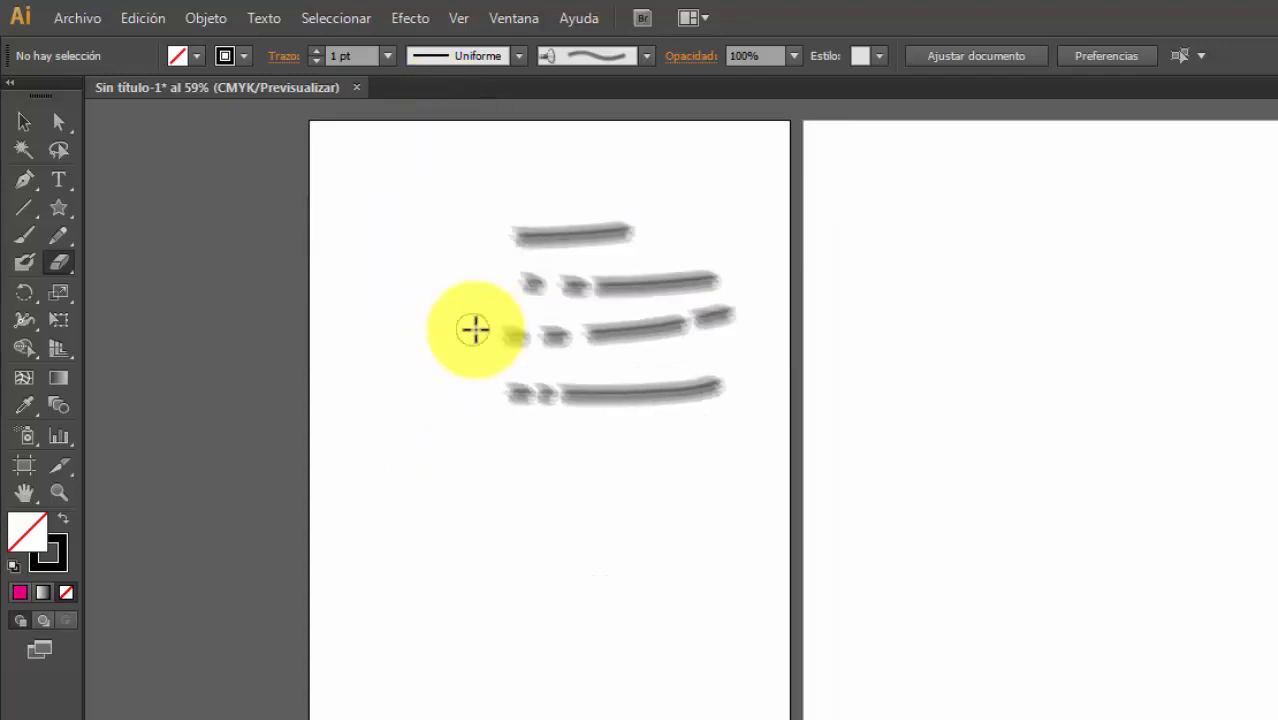
{"action": "scroll", "coordinate": [573, 268], "scroll_direction": "up", "scroll_amount": 2}
{"action": "mouse_move", "coordinate": [573, 268]}
{"action": "left_mouse_down"}
{"action": "mouse_move", "coordinate": [535, 376]}
{"action": "mouse_move", "coordinate": [520, 540]}
{"action": "mouse_move", "coordinate": [511, 315]}
{"action": "mouse_move", "coordinate": [498, 286]}
{"action": "mouse_move", "coordinate": [472, 399]}
{"action": "left_mouse_up"}
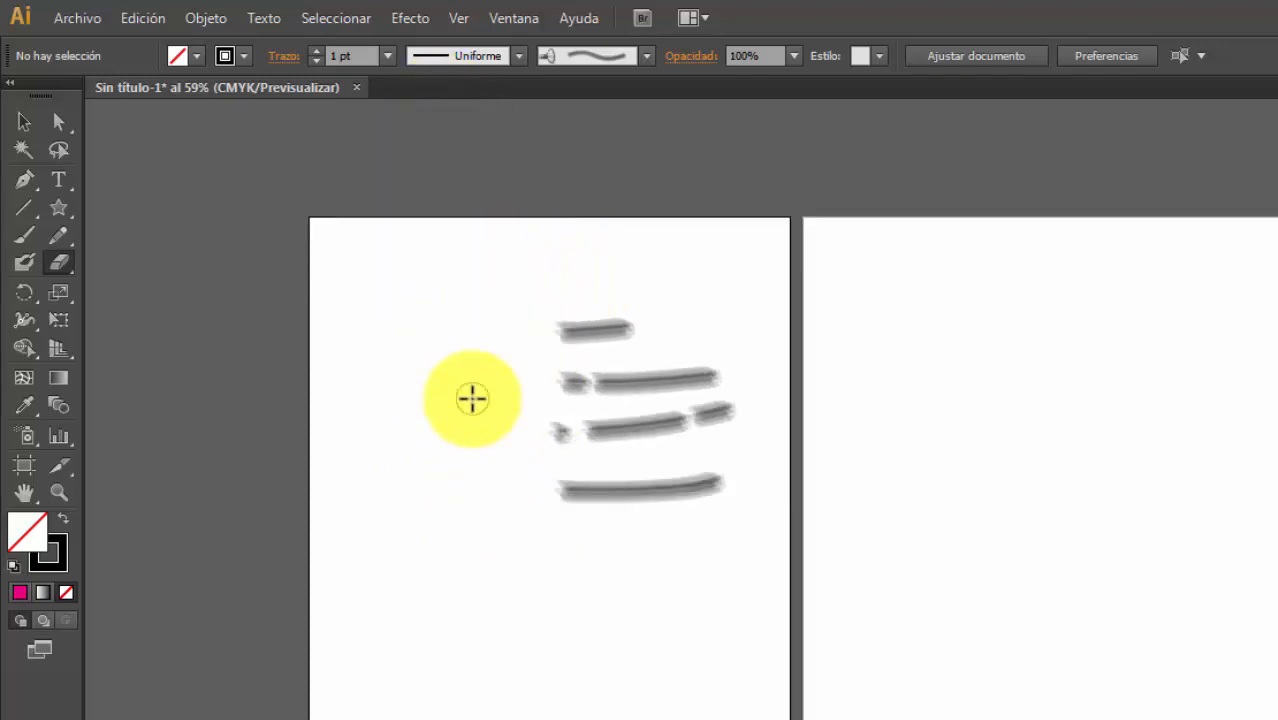
{"action": "key", "text": "ctrl+plus"}
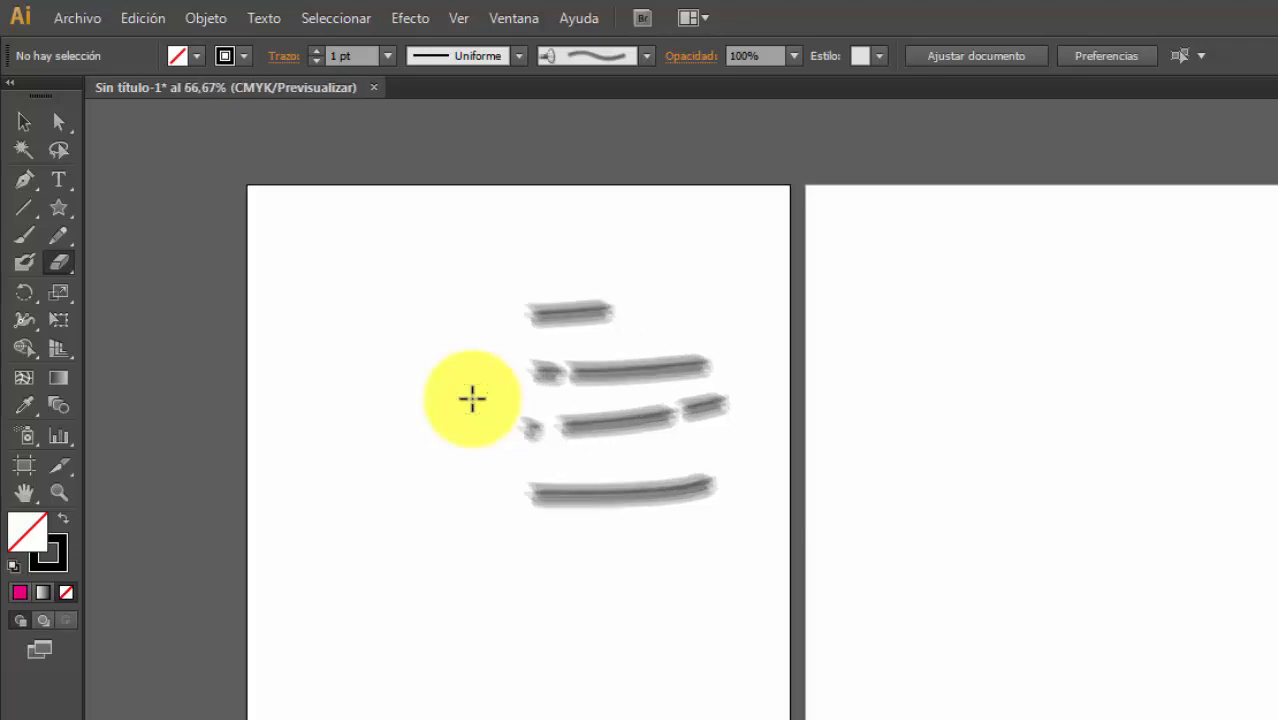
{"action": "key", "text": "ctrl+minus"}
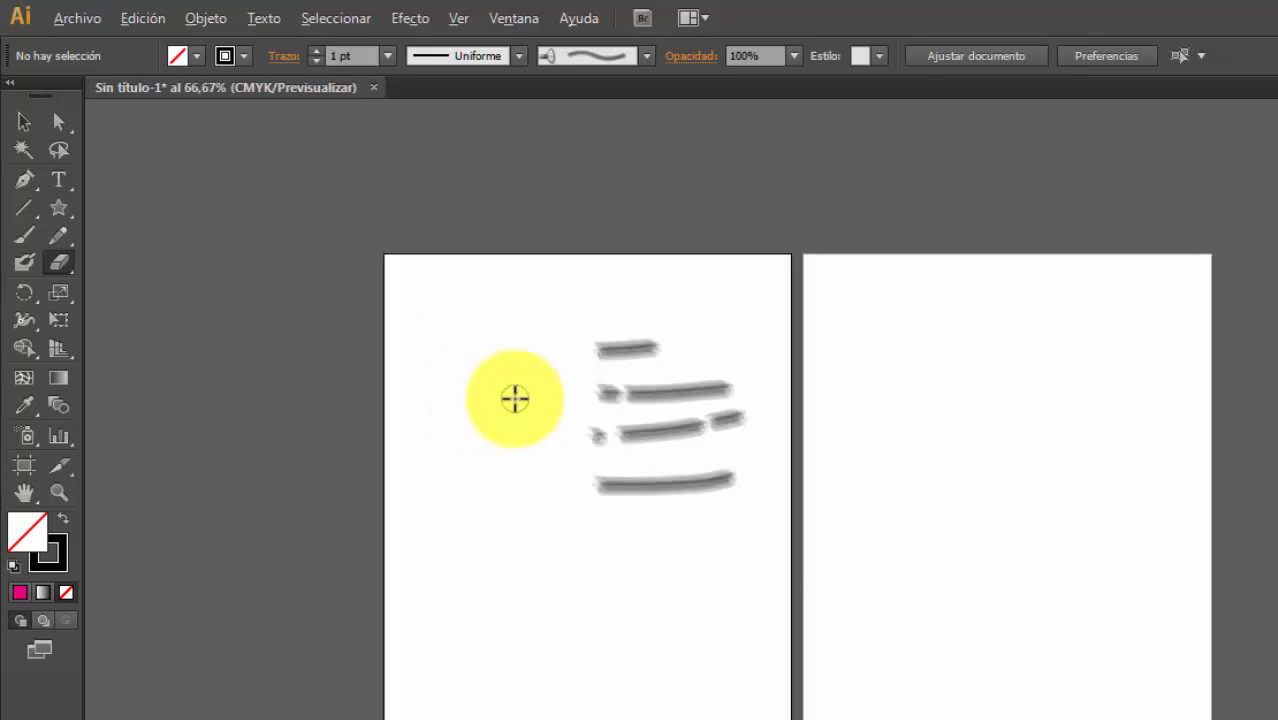
{"action": "scroll", "coordinate": [513, 397], "scroll_direction": "up", "scroll_amount": 2, "text": "alt"}
{"action": "scroll", "coordinate": [513, 397], "scroll_direction": "down", "scroll_amount": 3, "text": "alt"}
{"action": "mouse_move", "coordinate": [617, 383]}
{"action": "left_mouse_down"}
{"action": "mouse_move", "coordinate": [595, 407]}
{"action": "mouse_move", "coordinate": [600, 477]}
{"action": "mouse_move", "coordinate": [578, 462]}
{"action": "mouse_move", "coordinate": [574, 339]}
{"action": "mouse_move", "coordinate": [605, 525]}
{"action": "mouse_move", "coordinate": [633, 393]}
{"action": "mouse_move", "coordinate": [639, 549]}
{"action": "mouse_move", "coordinate": [651, 396]}
{"action": "mouse_move", "coordinate": [642, 489]}
{"action": "mouse_move", "coordinate": [666, 521]}
{"action": "mouse_move", "coordinate": [685, 397]}
{"action": "mouse_move", "coordinate": [658, 482]}
{"action": "mouse_move", "coordinate": [683, 358]}
{"action": "mouse_move", "coordinate": [622, 468]}
{"action": "mouse_move", "coordinate": [637, 364]}
{"action": "mouse_move", "coordinate": [611, 522]}
{"action": "left_mouse_up"}
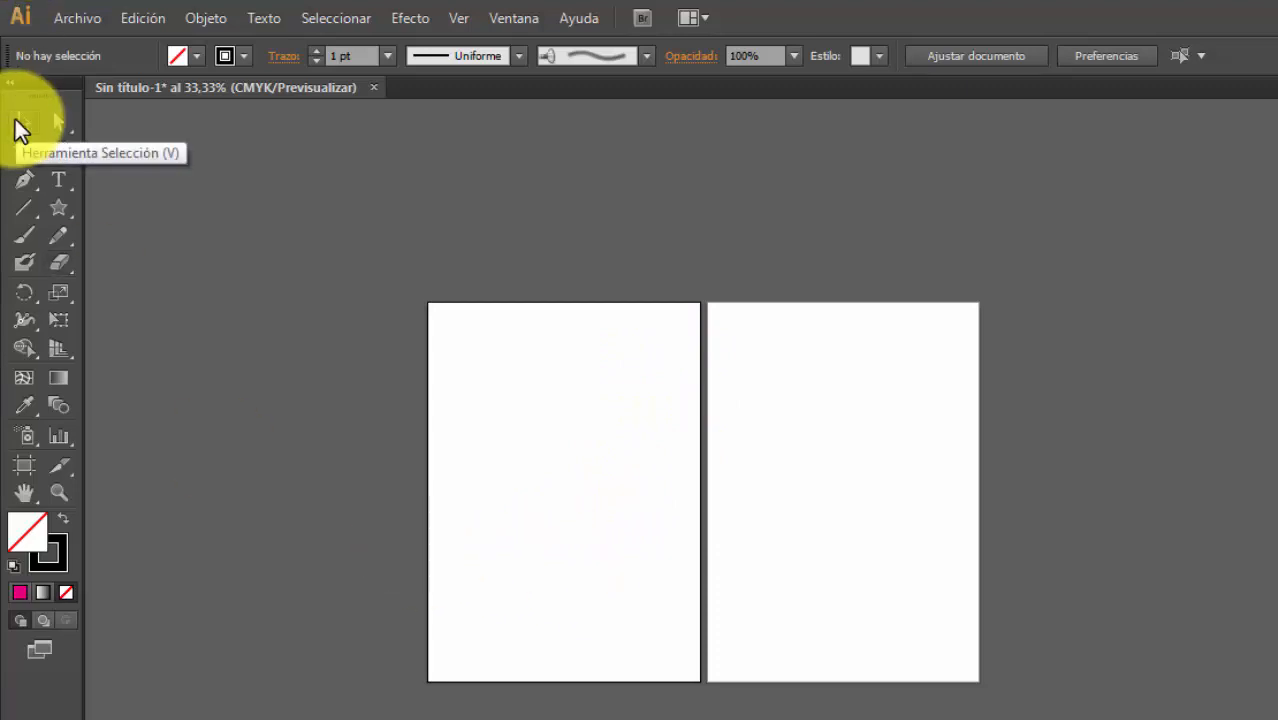
{"action": "left_click", "coordinate": [18, 124]}
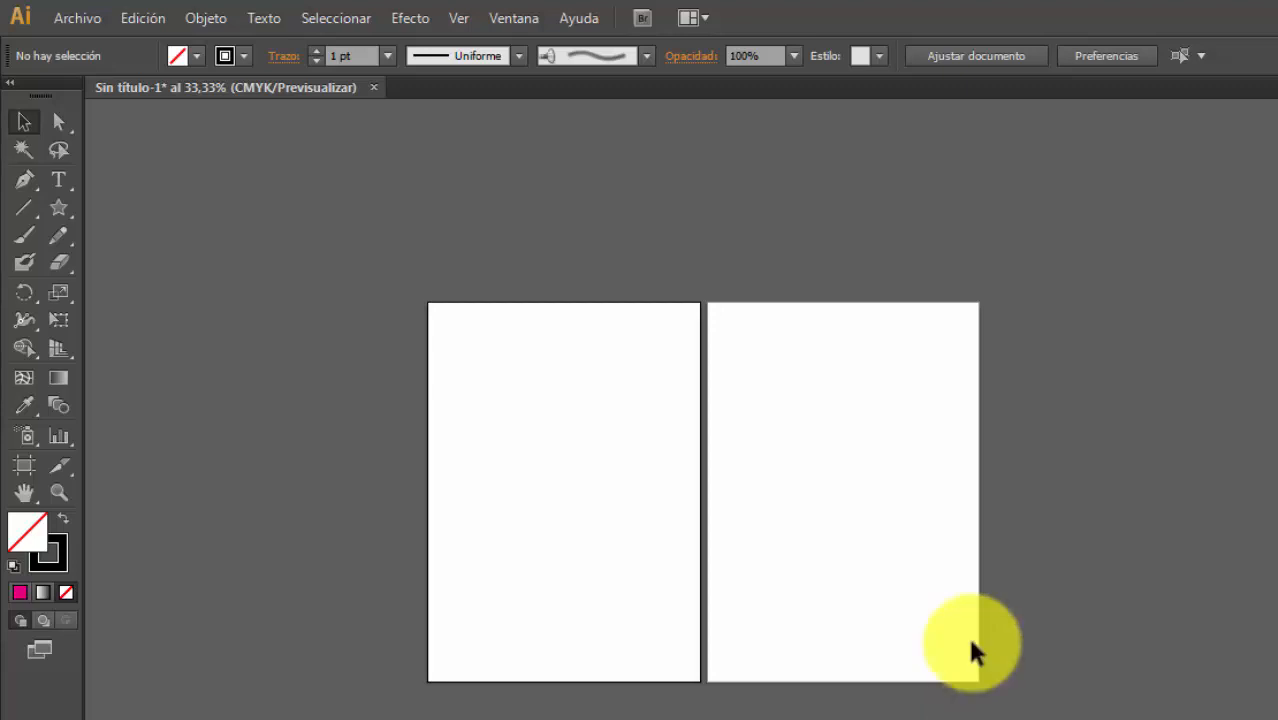
{"action": "scroll", "coordinate": [975, 612], "scroll_direction": "down", "scroll_amount": 1}
{"action": "scroll", "coordinate": [990, 605], "scroll_direction": "up", "scroll_amount": 1}
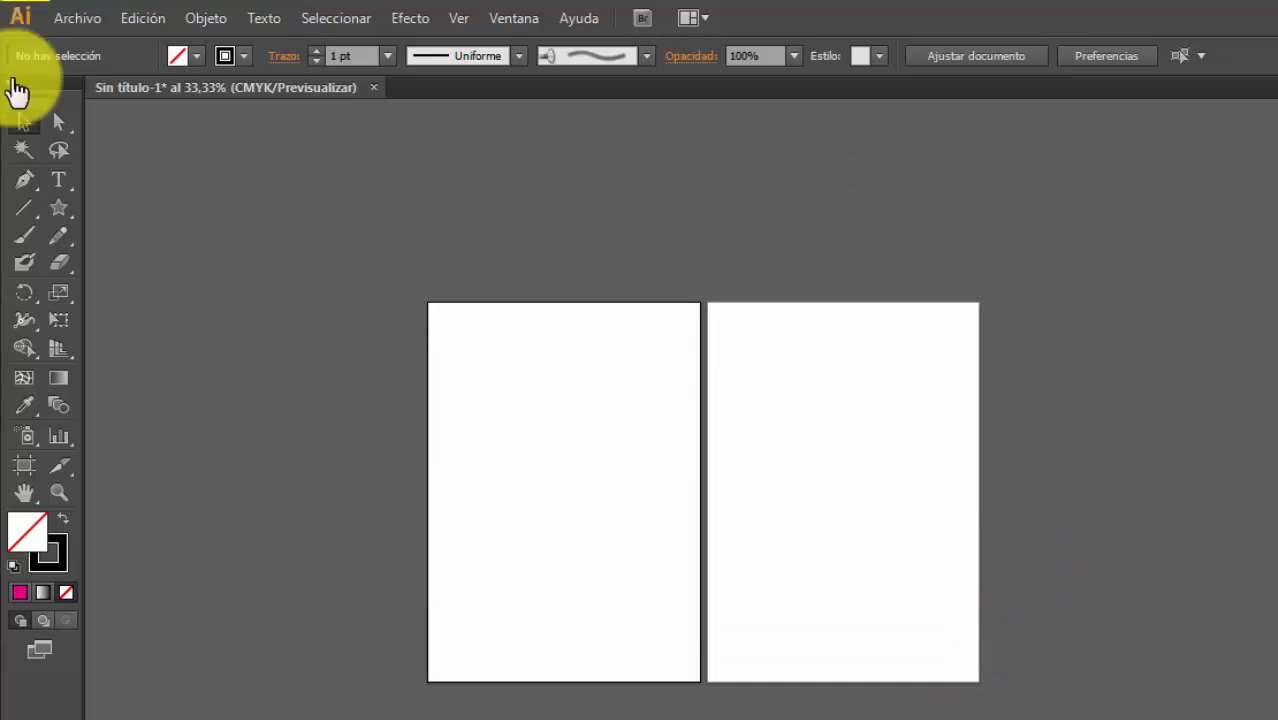
{"action": "left_click", "coordinate": [23, 123]}
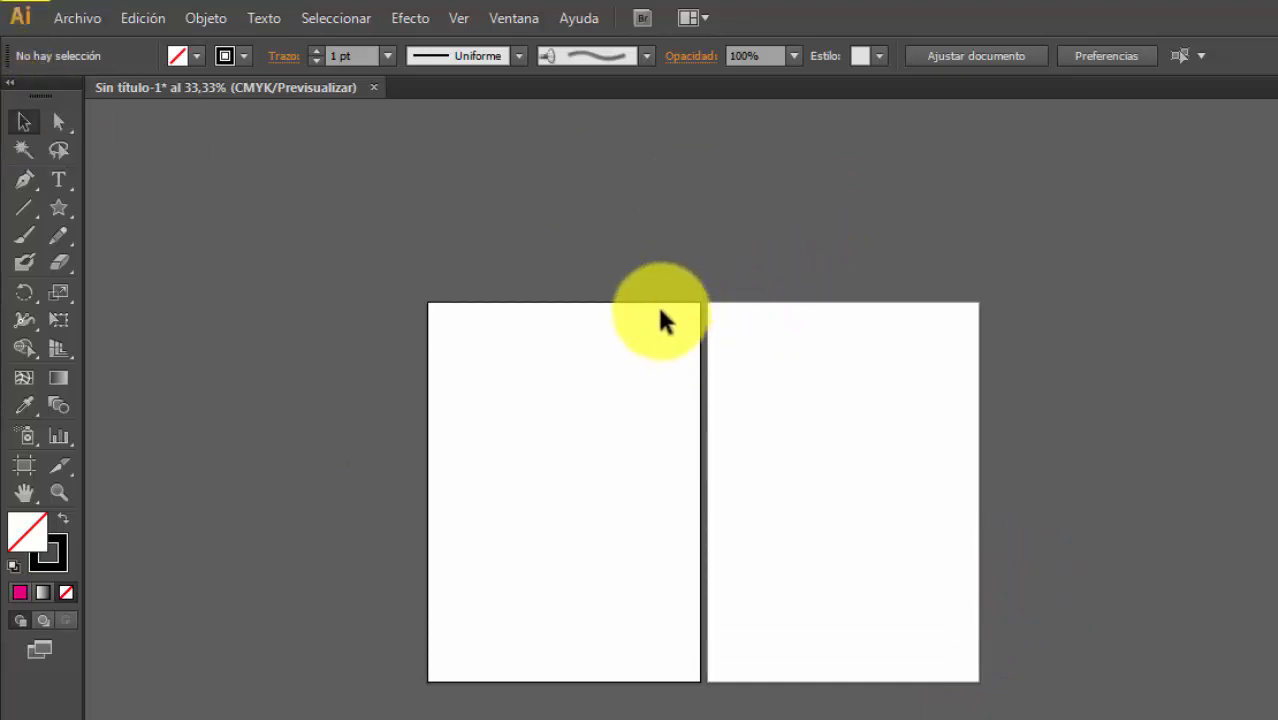
{"action": "left_click_drag", "start_coordinate": [663, 315], "coordinate": [762, 497]}
{"action": "left_click_drag", "start_coordinate": [599, 351], "coordinate": [858, 458]}
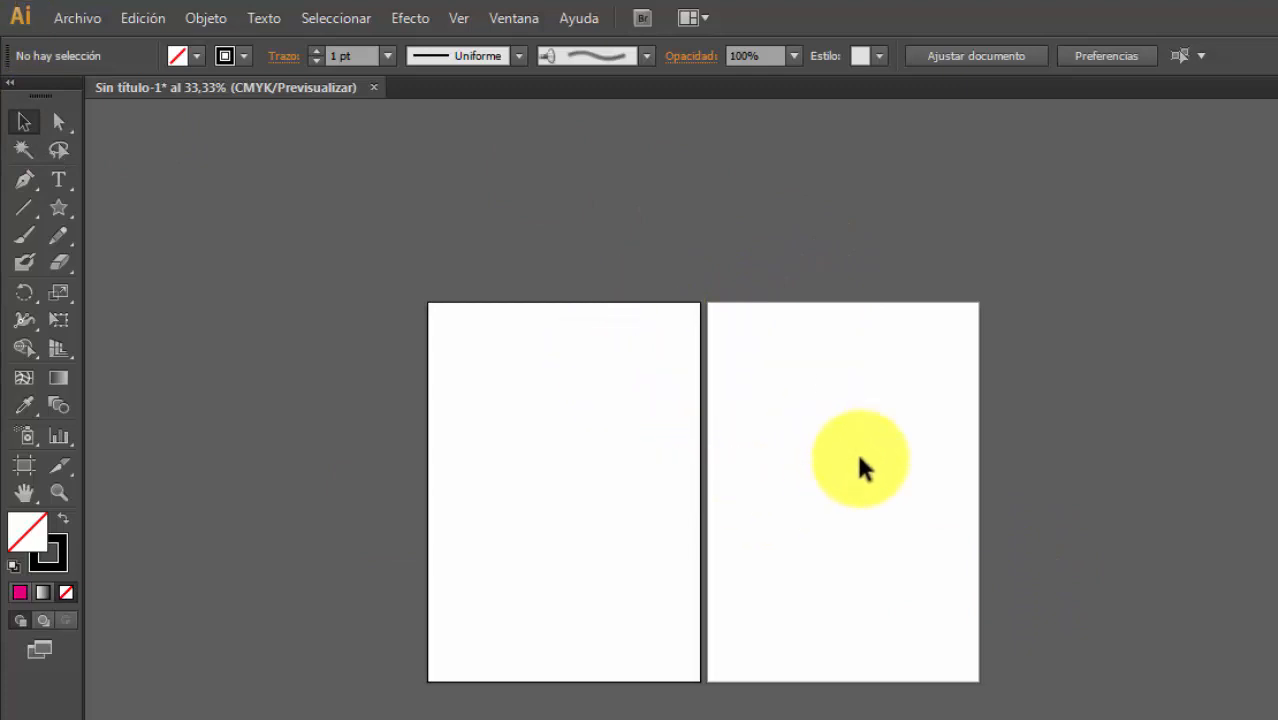